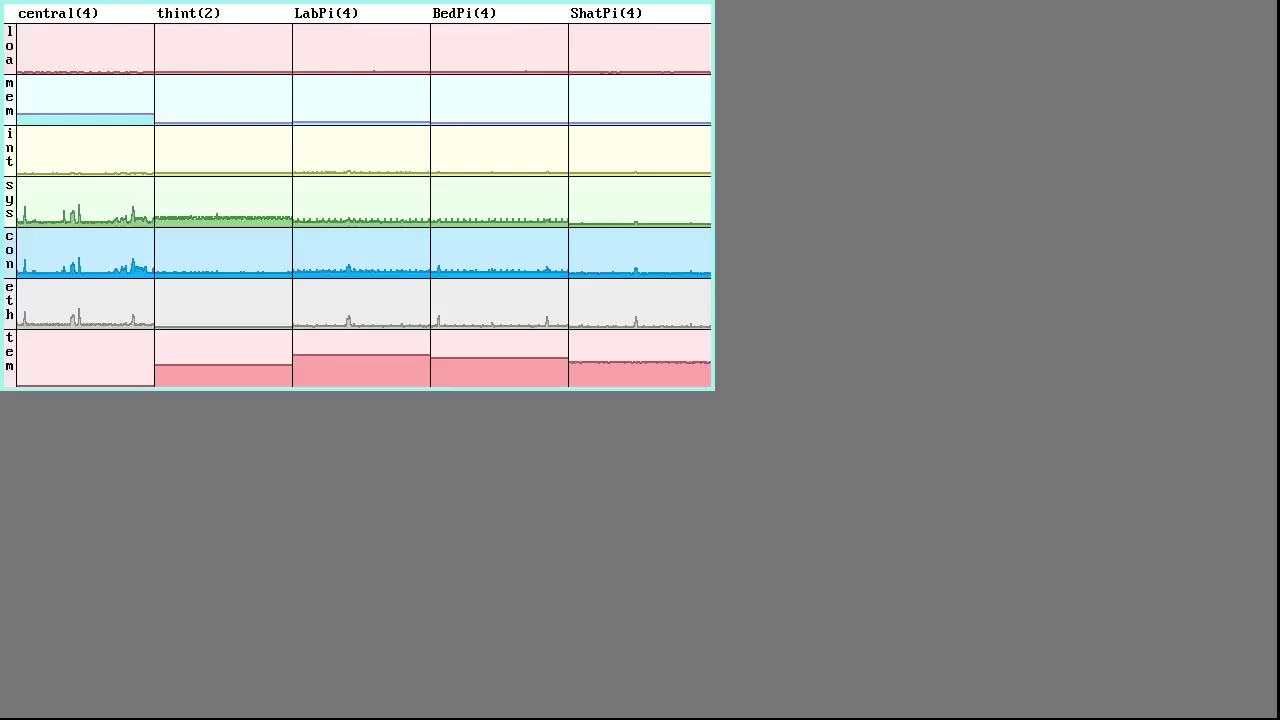
# Create a new rc shell window by sweeping it out on the rio desktop
pyautogui.click(923, 94)
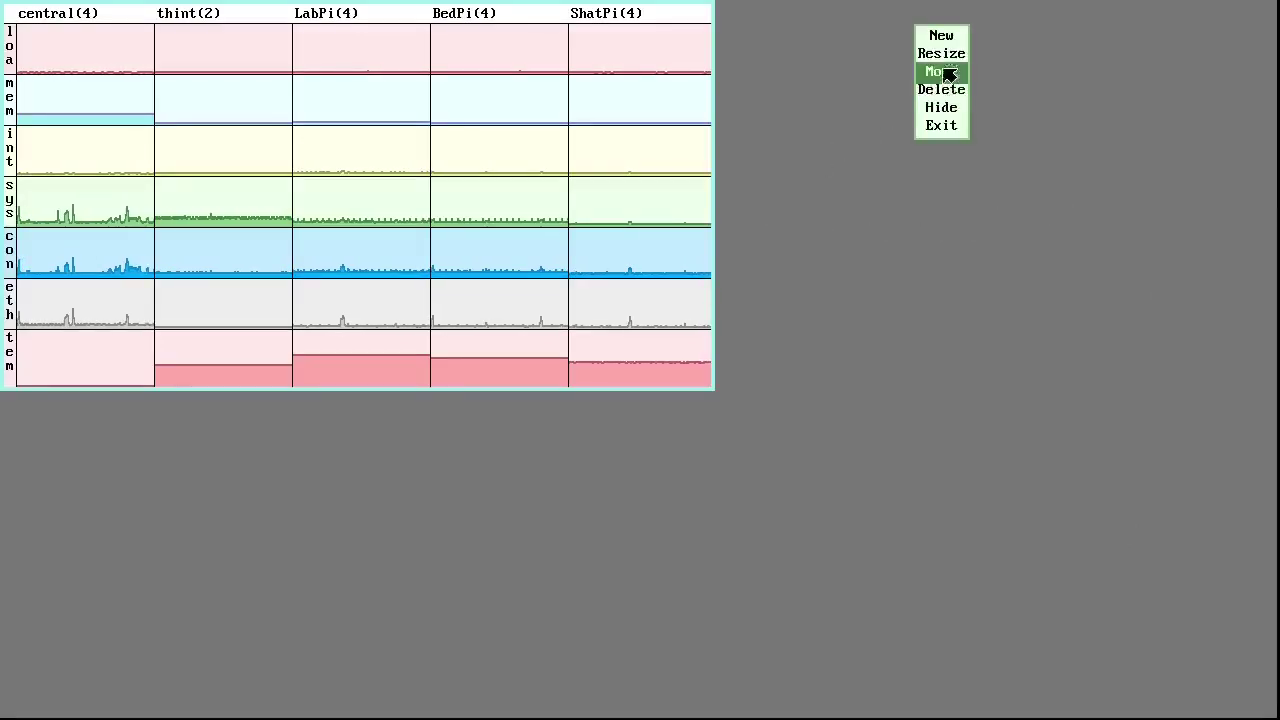
pyautogui.click(941, 36)
pyautogui.moveTo(1055, 97); pyautogui.dragTo(134, 638)
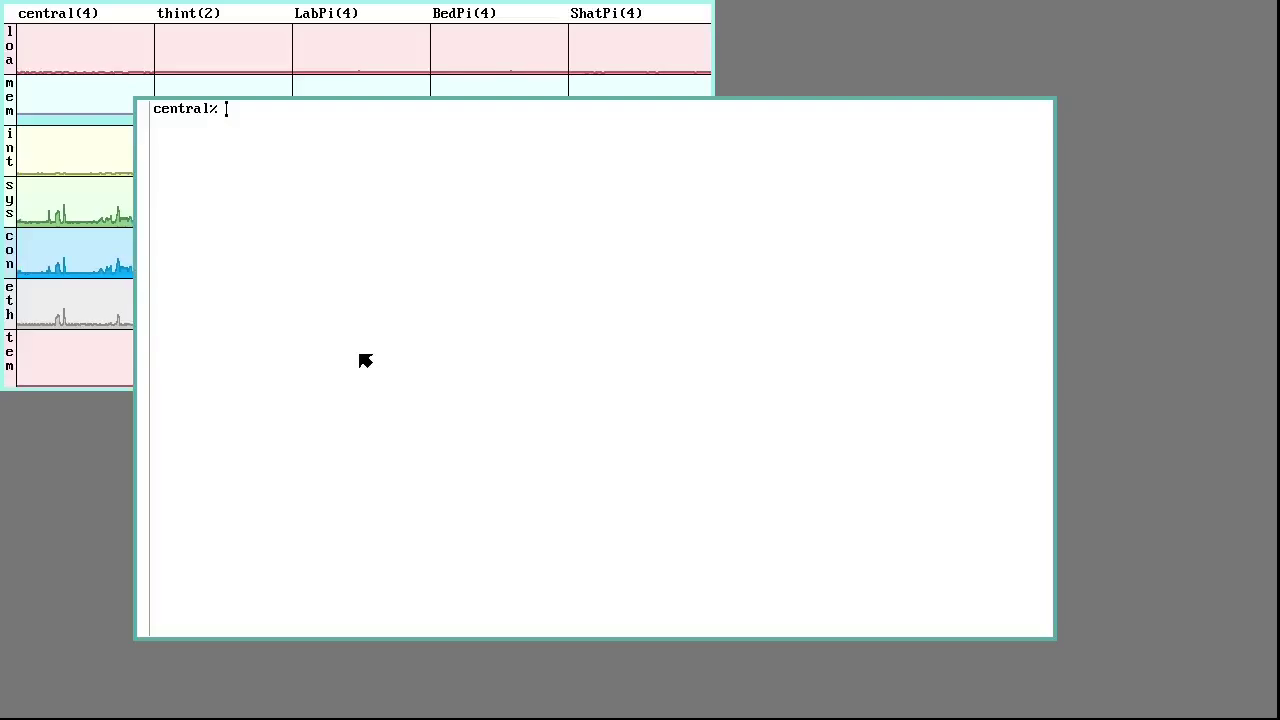
# Change into /rc/bin, correcting the /rb/bin typo, and start acme there
pyautogui.write('cd /')
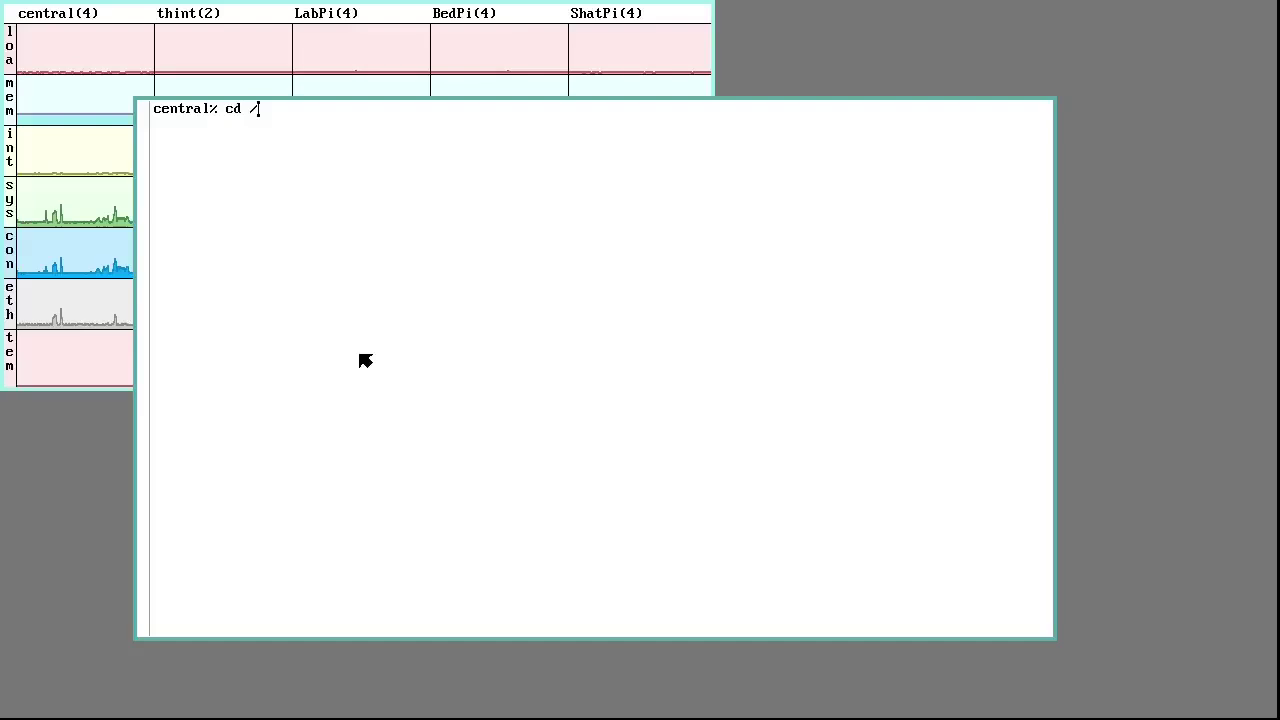
pyautogui.write('rb/bin')
pyautogui.press('Return')
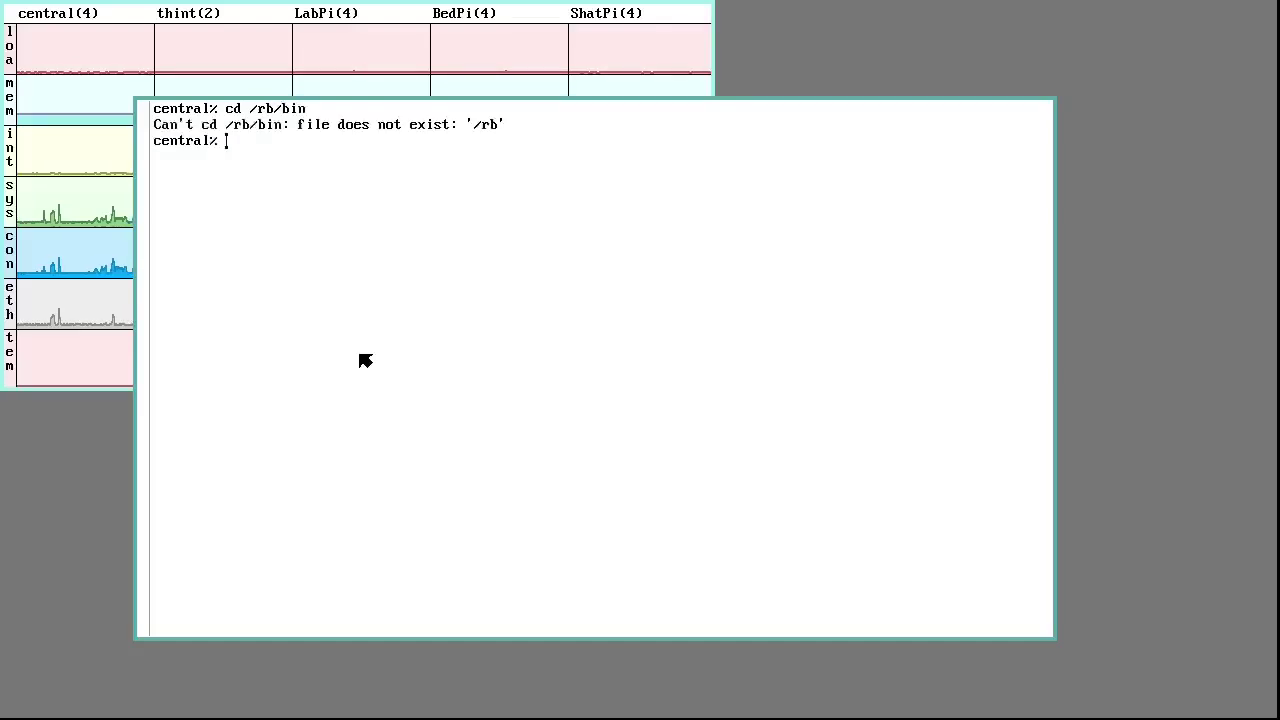
pyautogui.write('c')
pyautogui.press('BackSpace')
pyautogui.write('cd /')
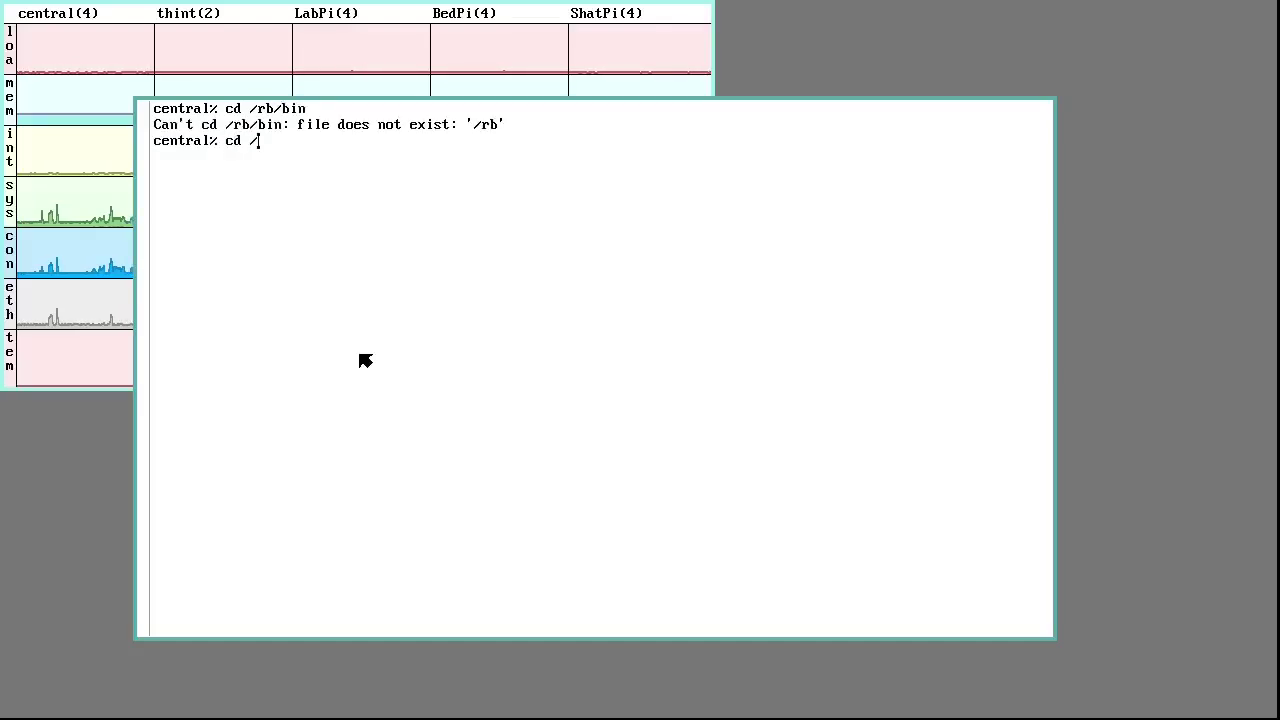
pyautogui.write('rc/bin')
pyautogui.press('Return')
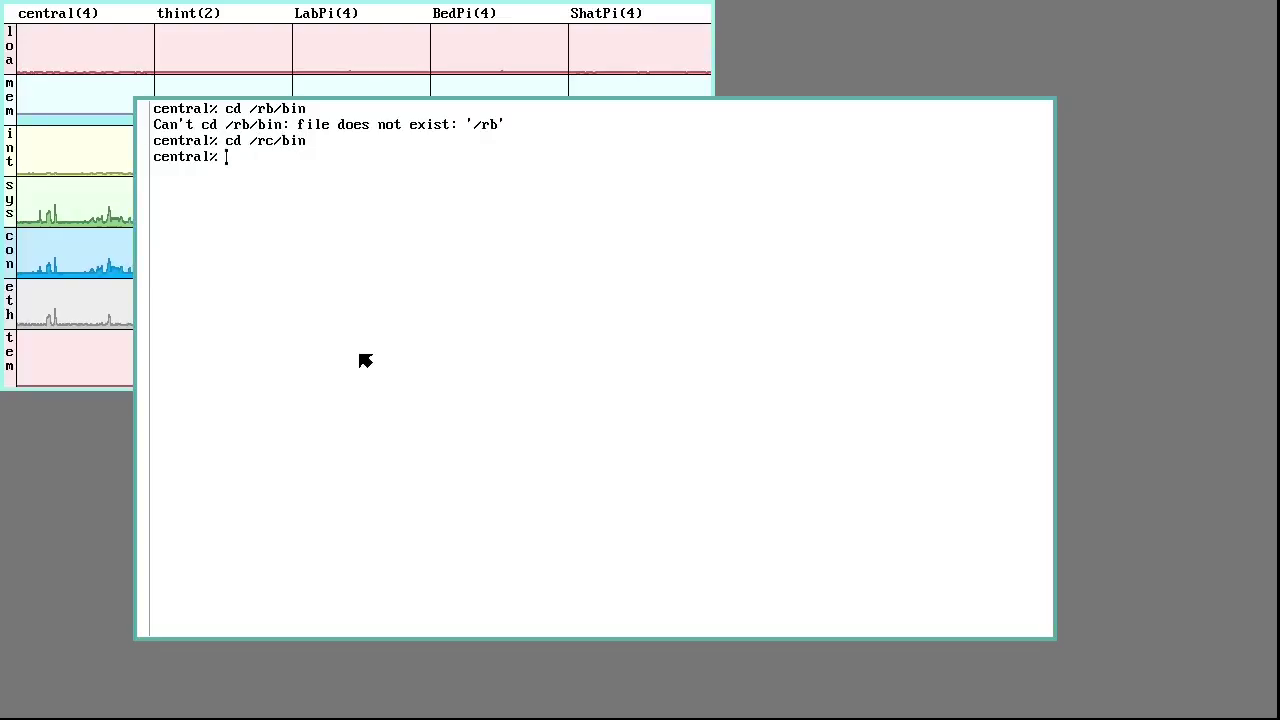
pyautogui.write('acme')
pyautogui.press('Return')
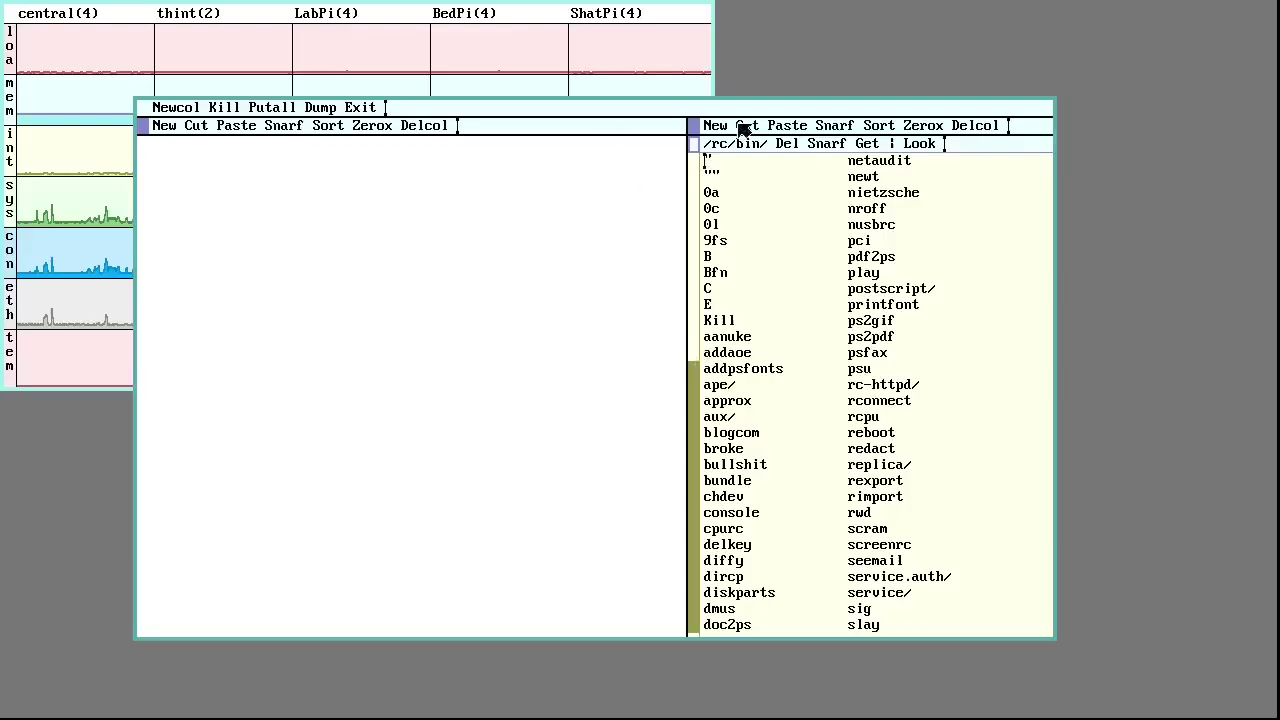
# Move the service/ listing to the left column and read tcp17019 and tcp17020, marking net!$fs!9fs
pyautogui.rightClick(880, 592)
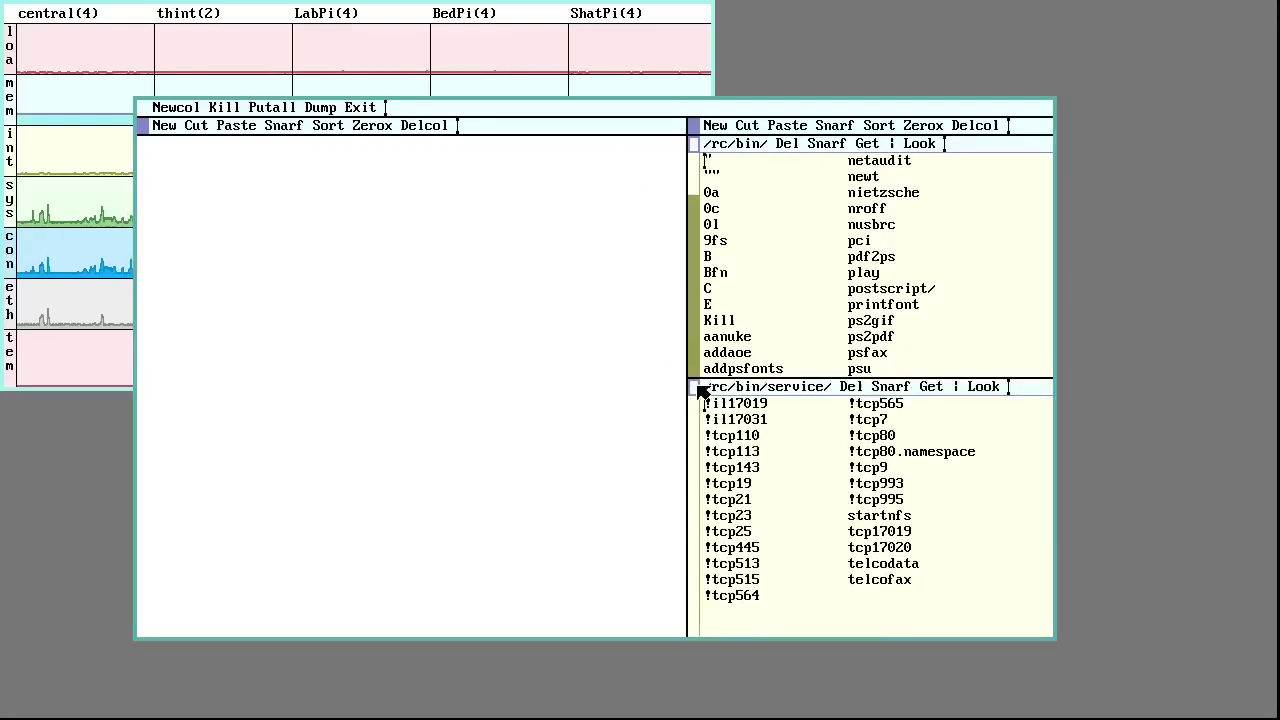
pyautogui.moveTo(149, 150); pyautogui.dragTo(149, 150)
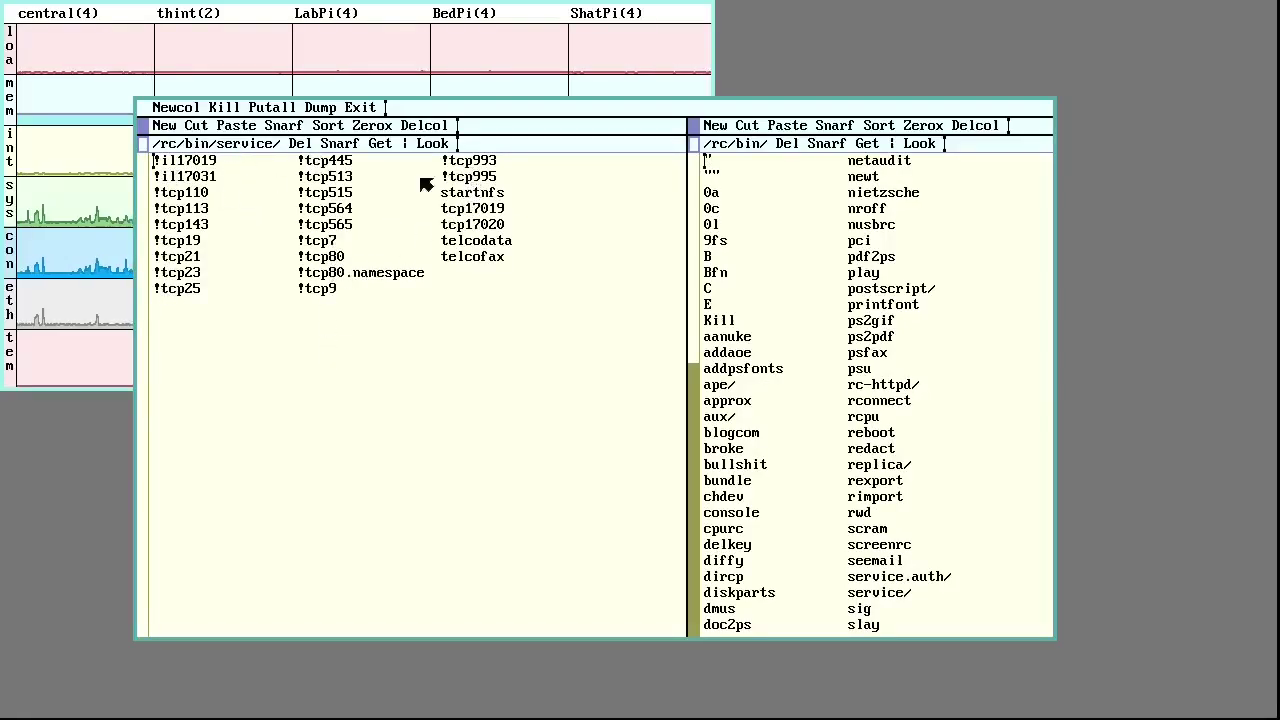
pyautogui.rightClick(492, 213)
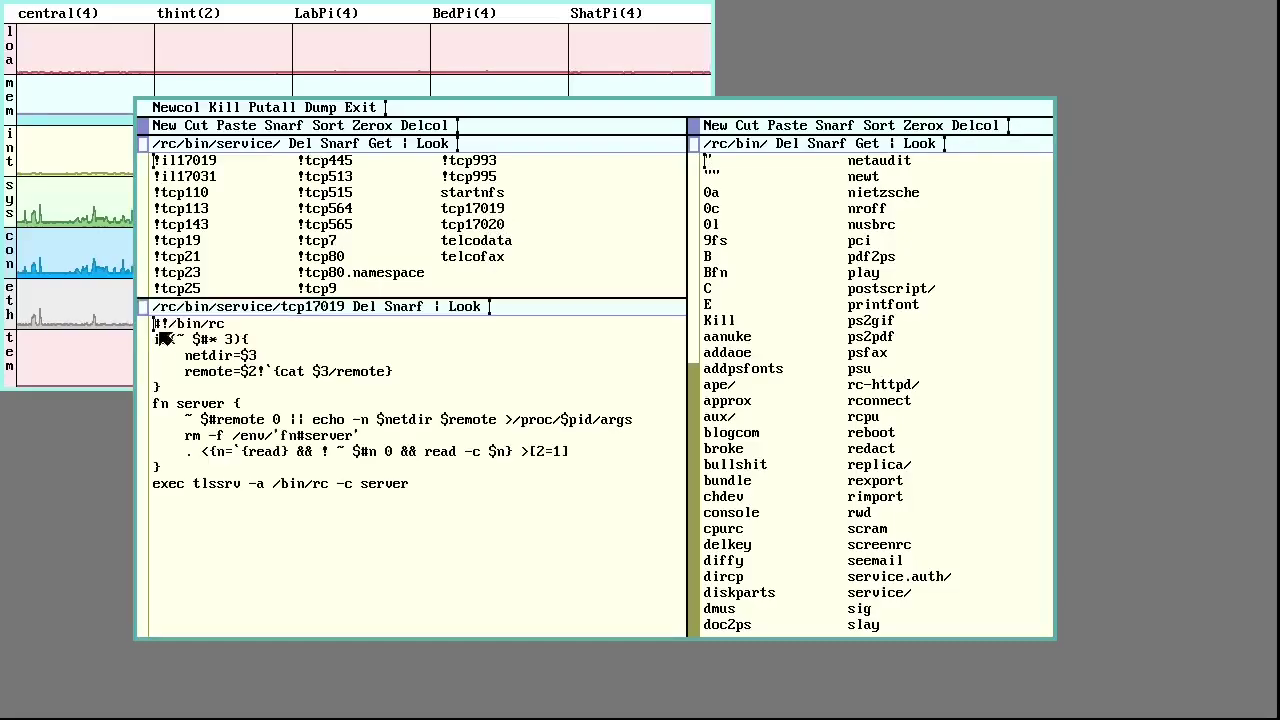
pyautogui.rightClick(488, 230)
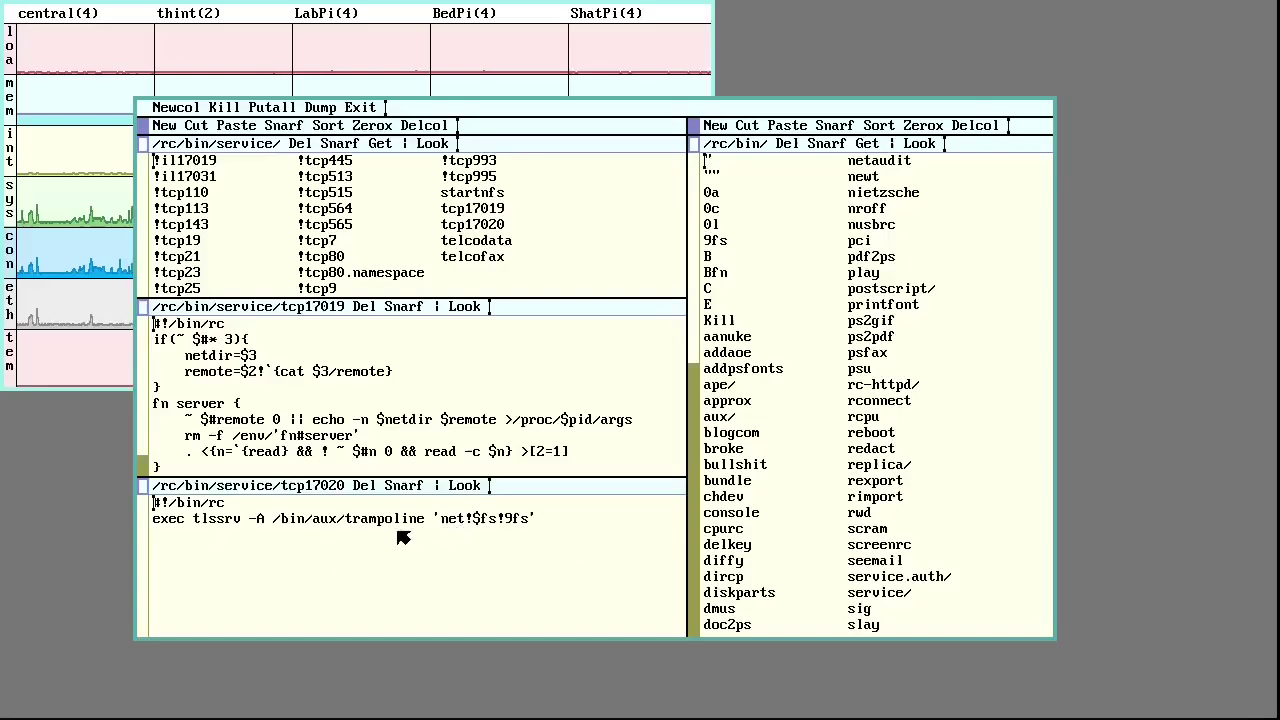
pyautogui.moveTo(445, 528); pyautogui.dragTo(528, 528)
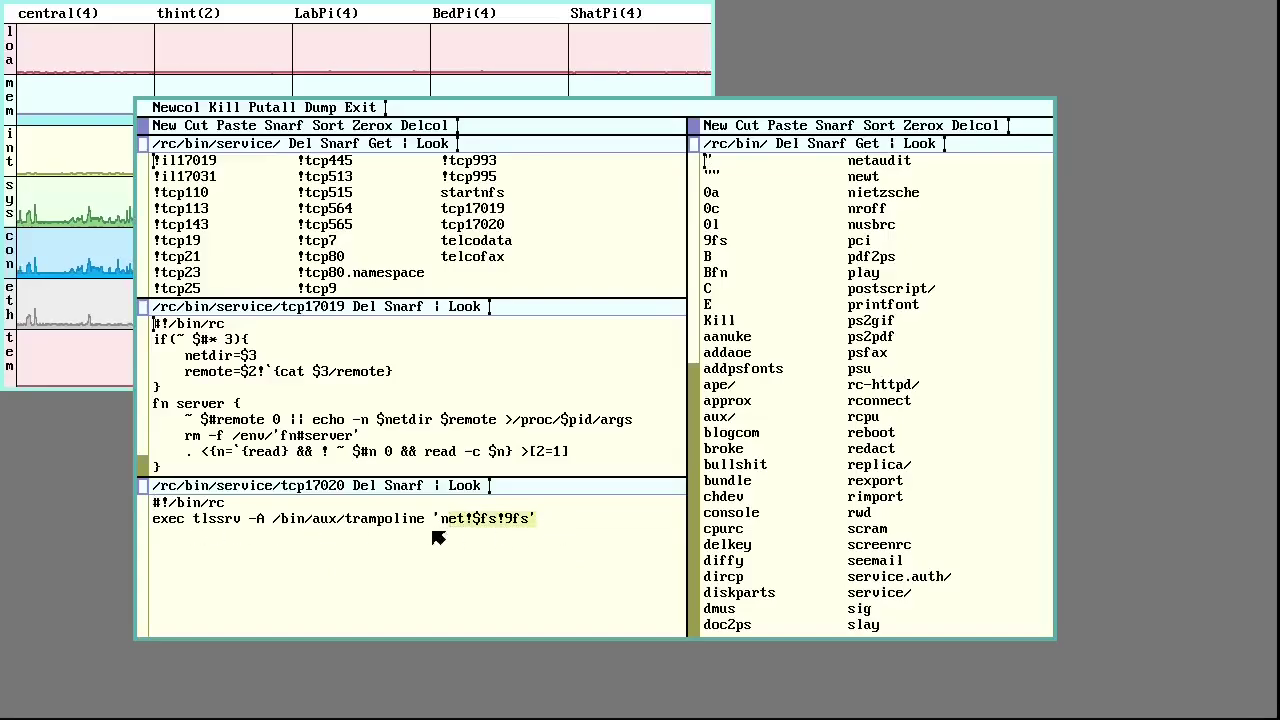
pyautogui.scroll(-3, 384, 425)
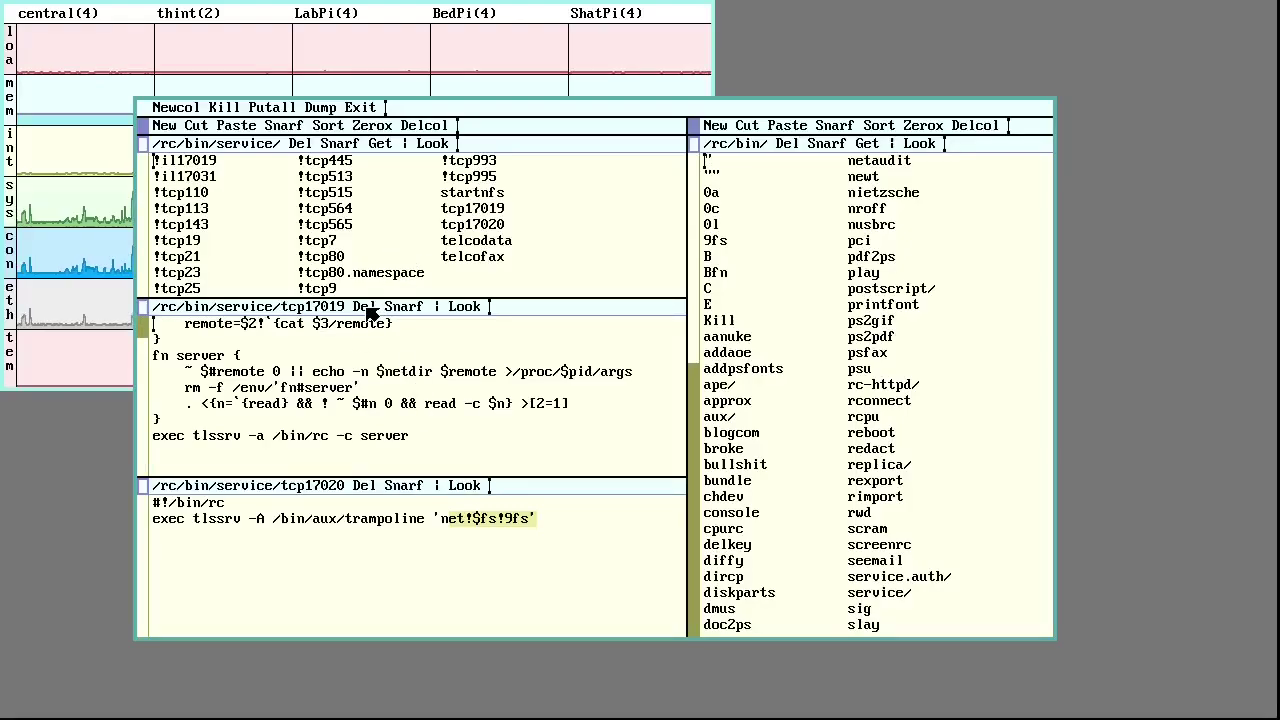
# Close the tcp17019 and tcp17020 scripts and scroll the service listing
pyautogui.middleClick(372, 313)
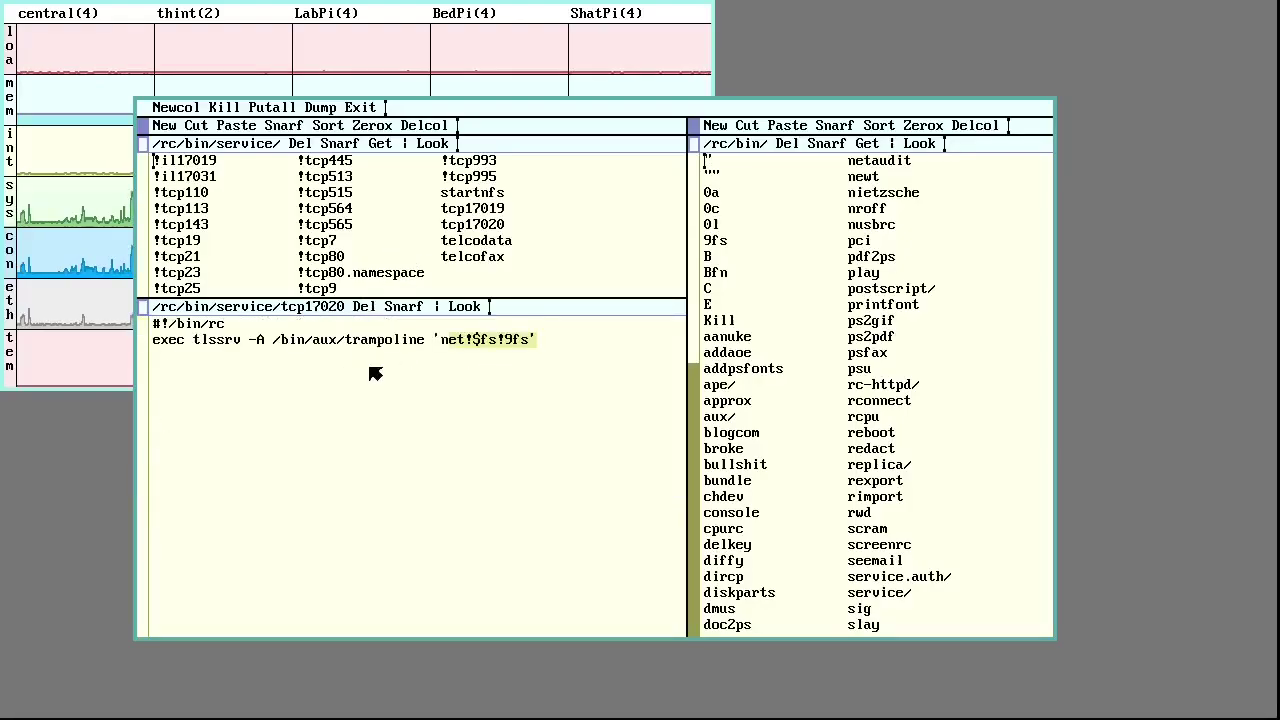
pyautogui.middleClick(372, 313)
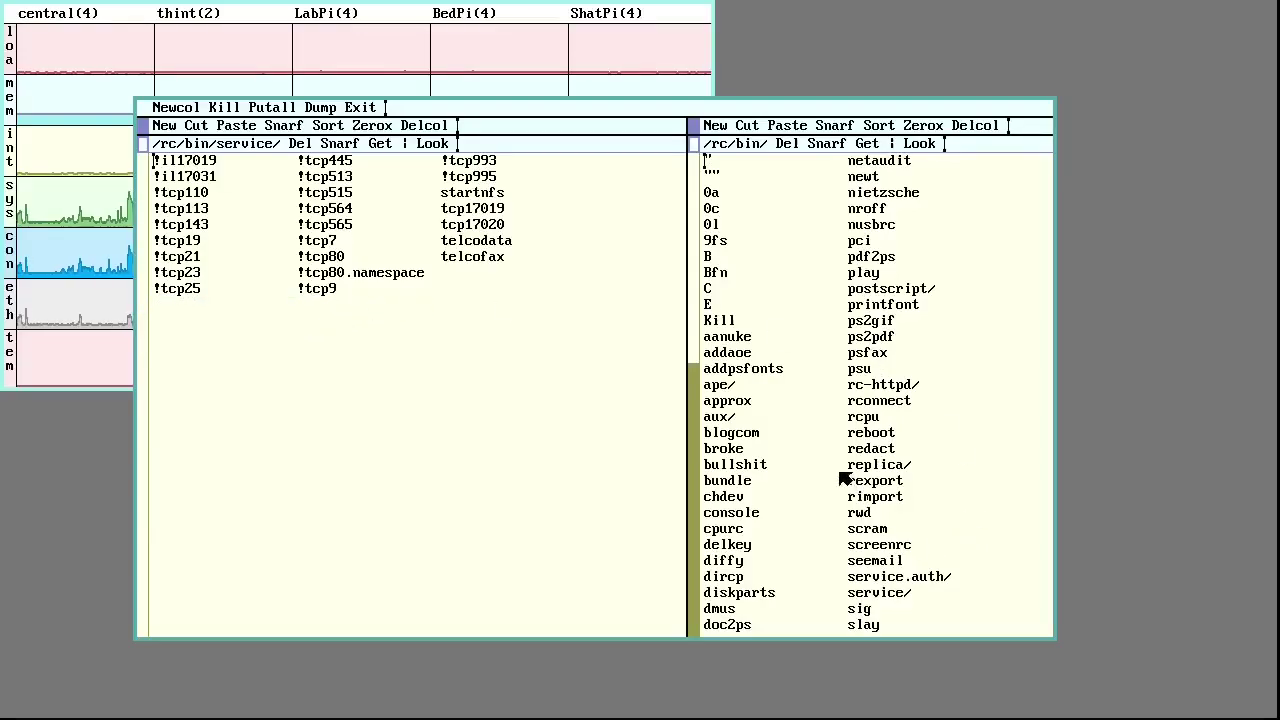
pyautogui.scroll(-2, 726, 537)
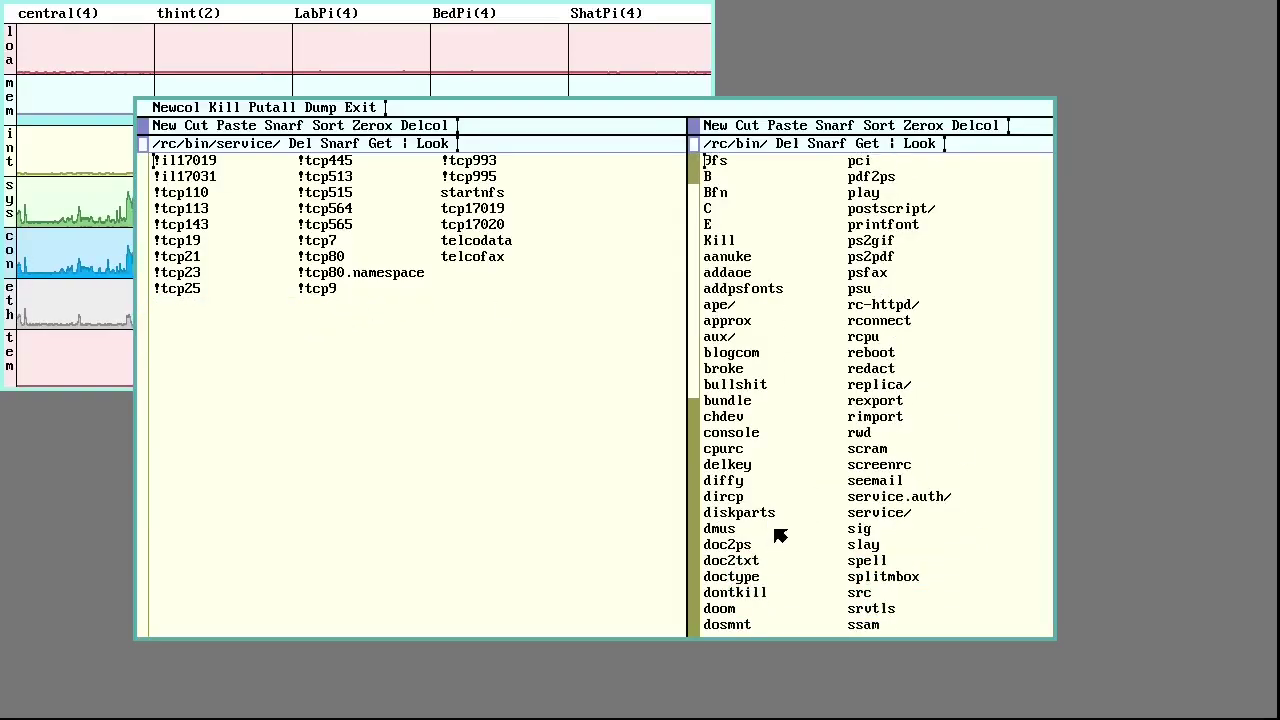
pyautogui.scroll(-1, 775, 531)
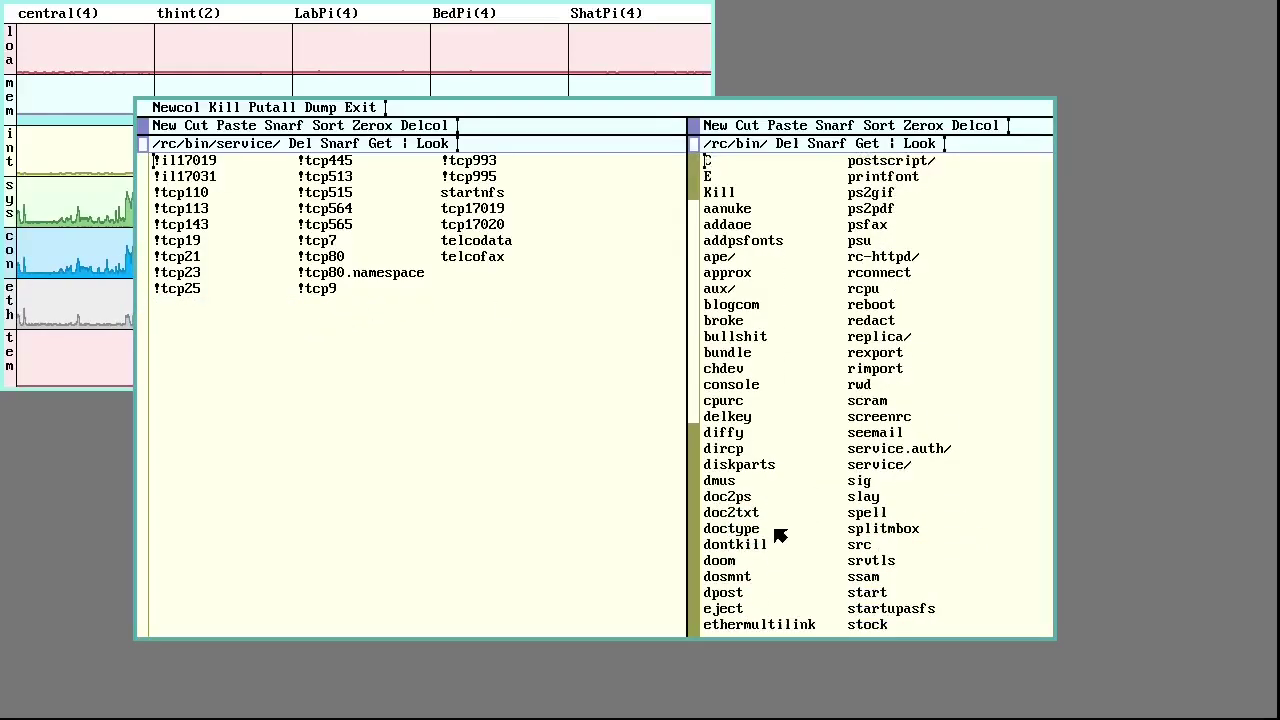
# Open /rc/bin/cpurc across the whole left column and scroll through it
pyautogui.rightClick(737, 402)
pyautogui.moveTo(145, 300); pyautogui.dragTo(148, 170)
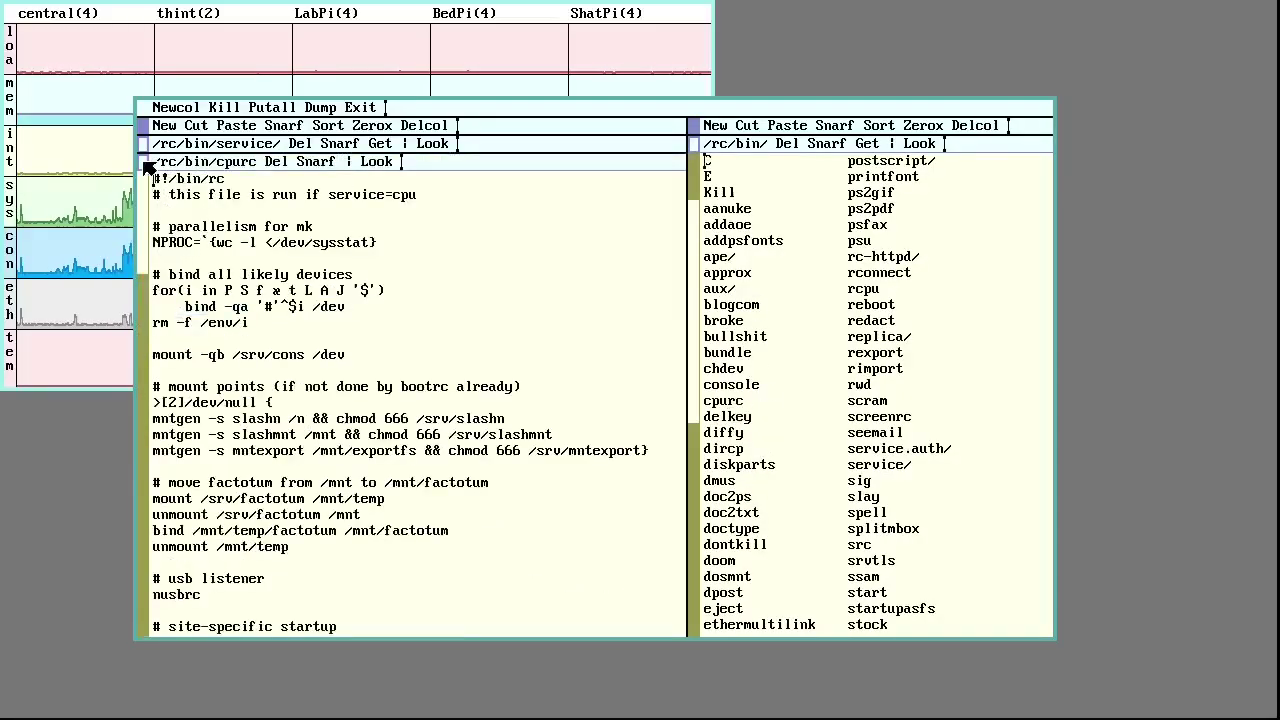
pyautogui.scroll(-1, 268, 380)
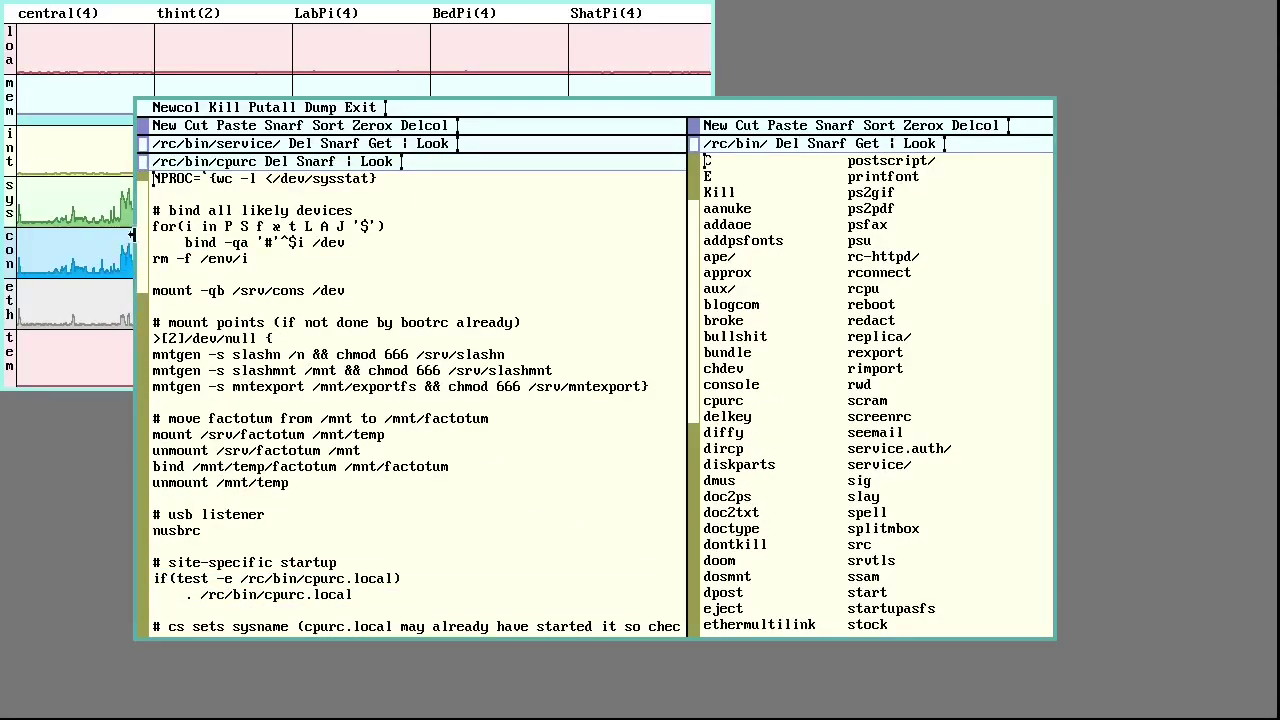
pyautogui.scroll(-15, 143, 243)
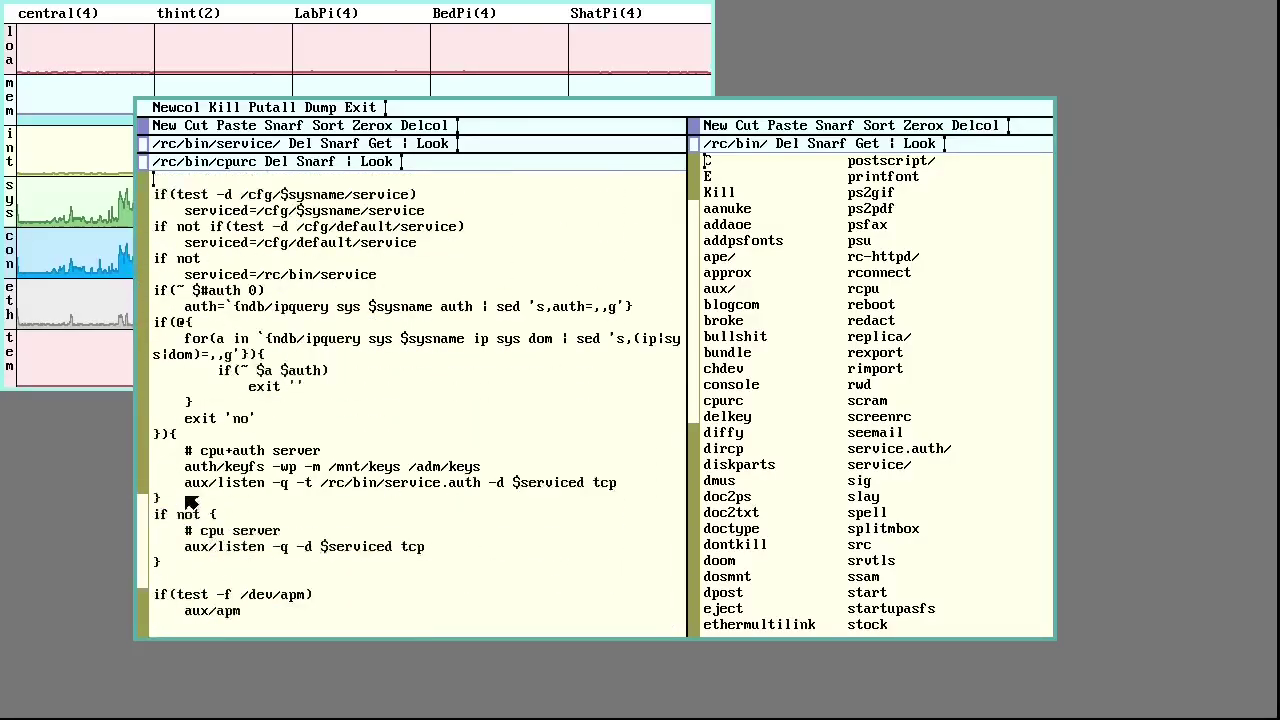
pyautogui.scroll(-3, 180, 520)
pyautogui.scroll(5, 205, 495)
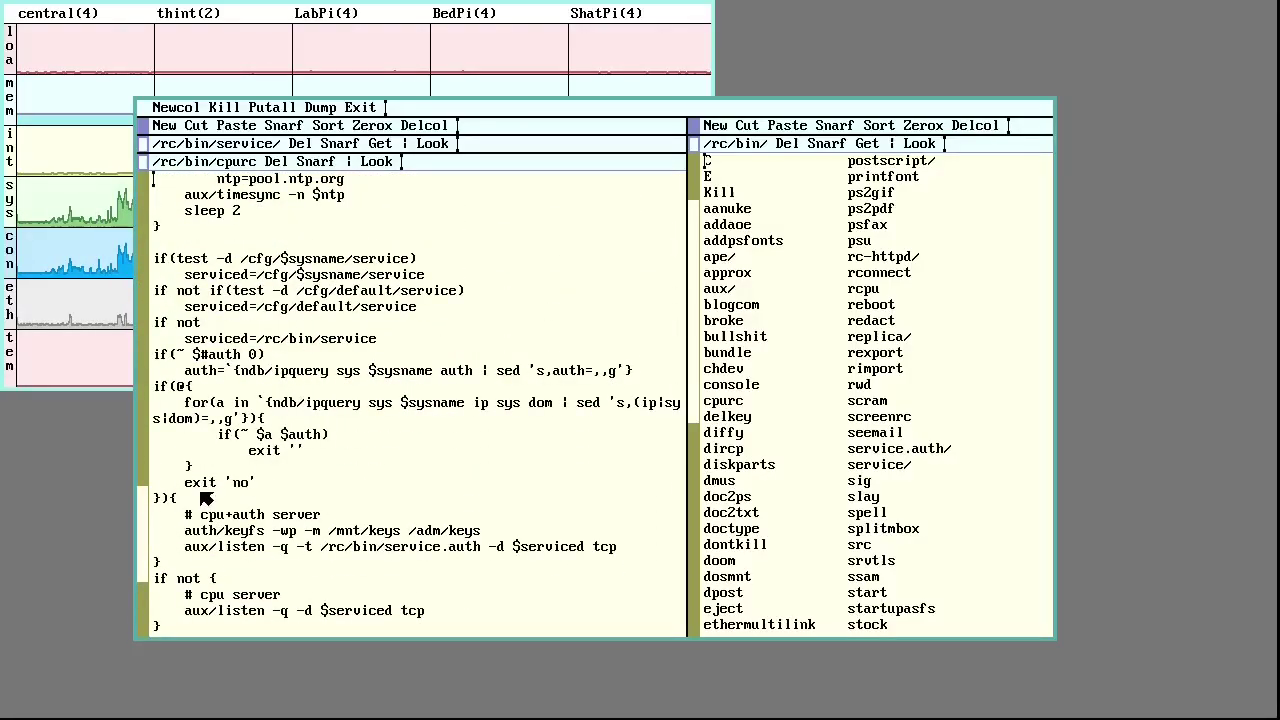
pyautogui.scroll(-1, 340, 508)
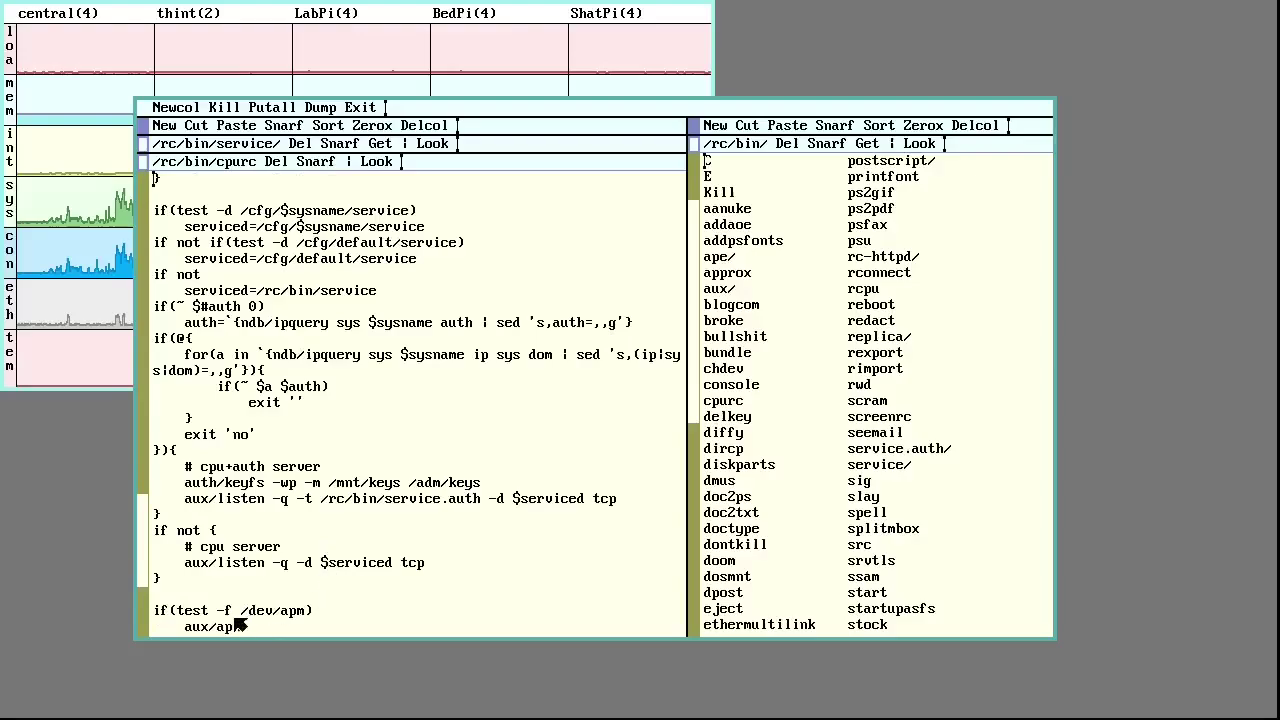
# Highlight 'serviced' on cpurc's listen line, then read the rest of the script
pyautogui.doubleClick(355, 566)
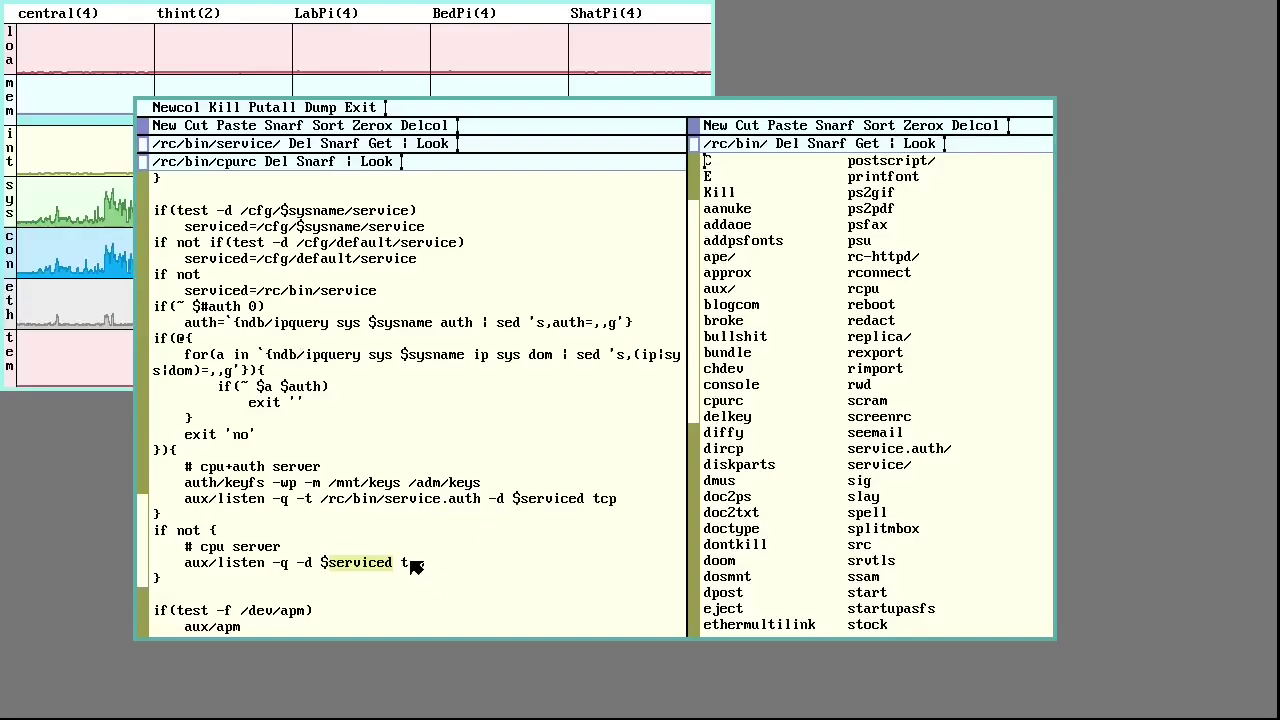
pyautogui.click(491, 579)
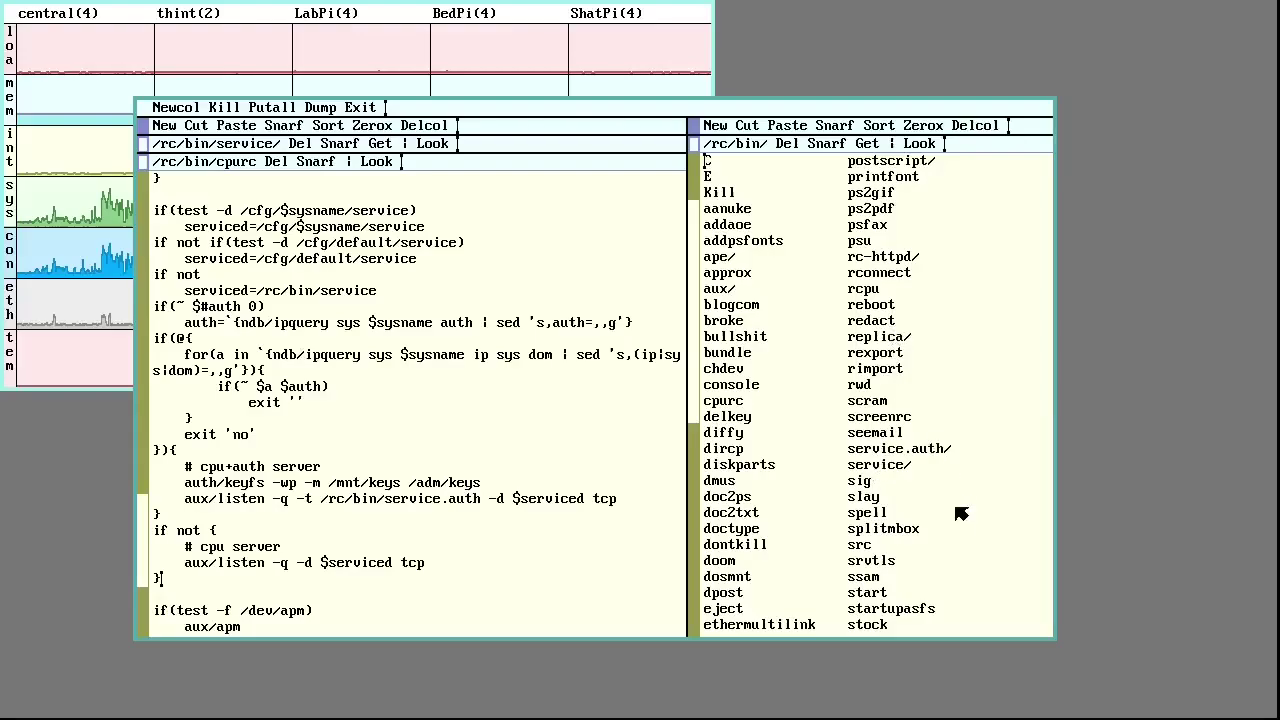
pyautogui.scroll(-2, 952, 528)
pyautogui.scroll(-2, 952, 531)
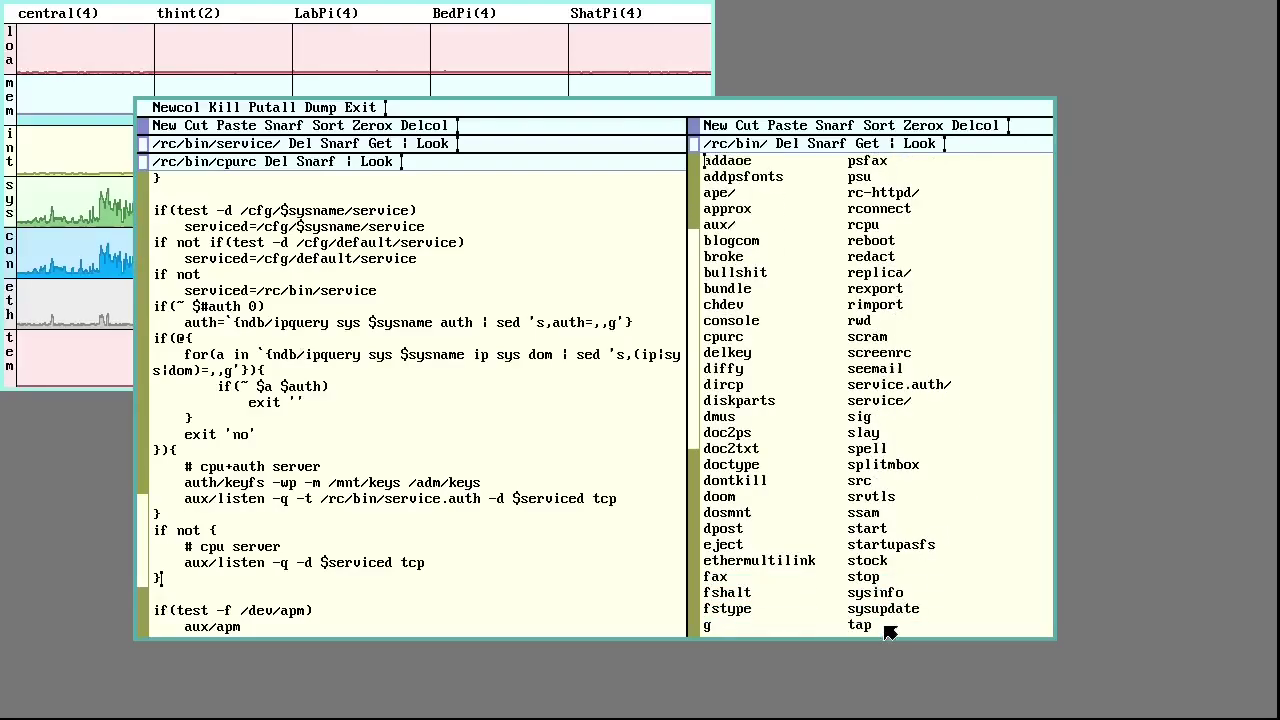
pyautogui.scroll(-2, 892, 598)
pyautogui.scroll(-2, 892, 598)
# Open termrc below cpurc, enlarge it and scroll through its settings
pyautogui.rightClick(885, 593)
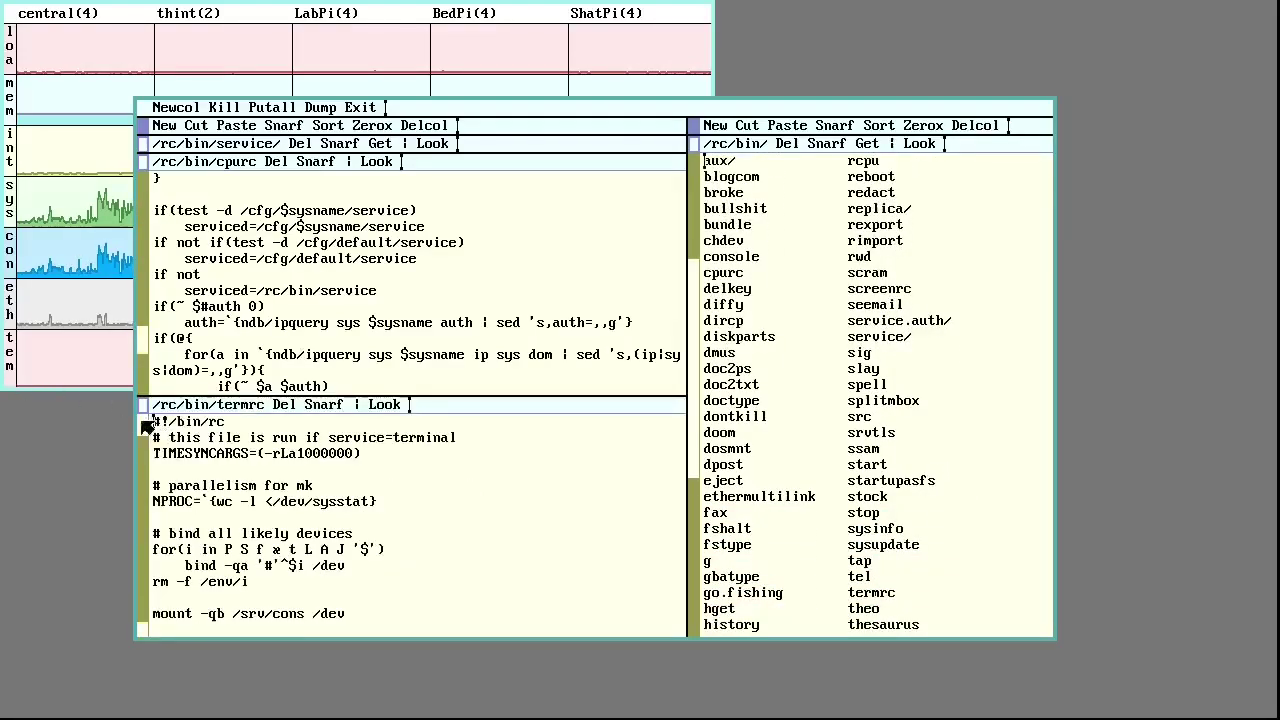
pyautogui.moveTo(145, 414); pyautogui.dragTo(145, 180)
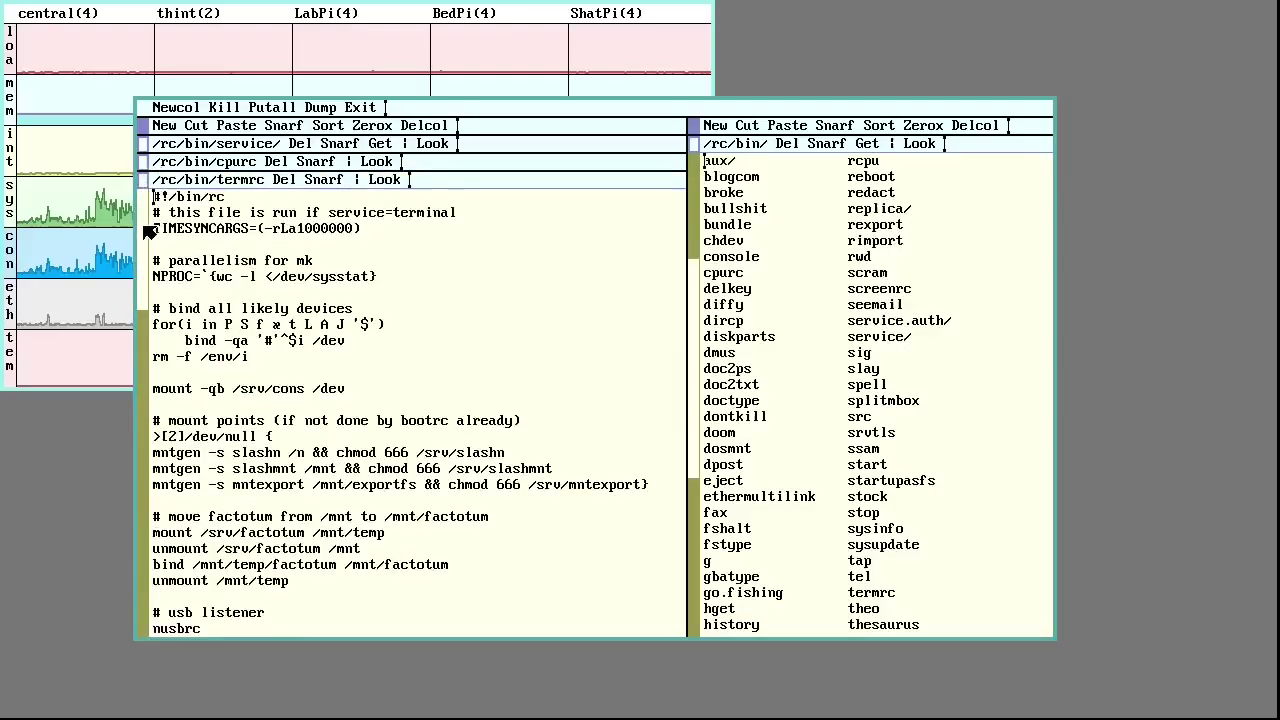
pyautogui.scroll(-3, 146, 228)
pyautogui.scroll(-10, 148, 232)
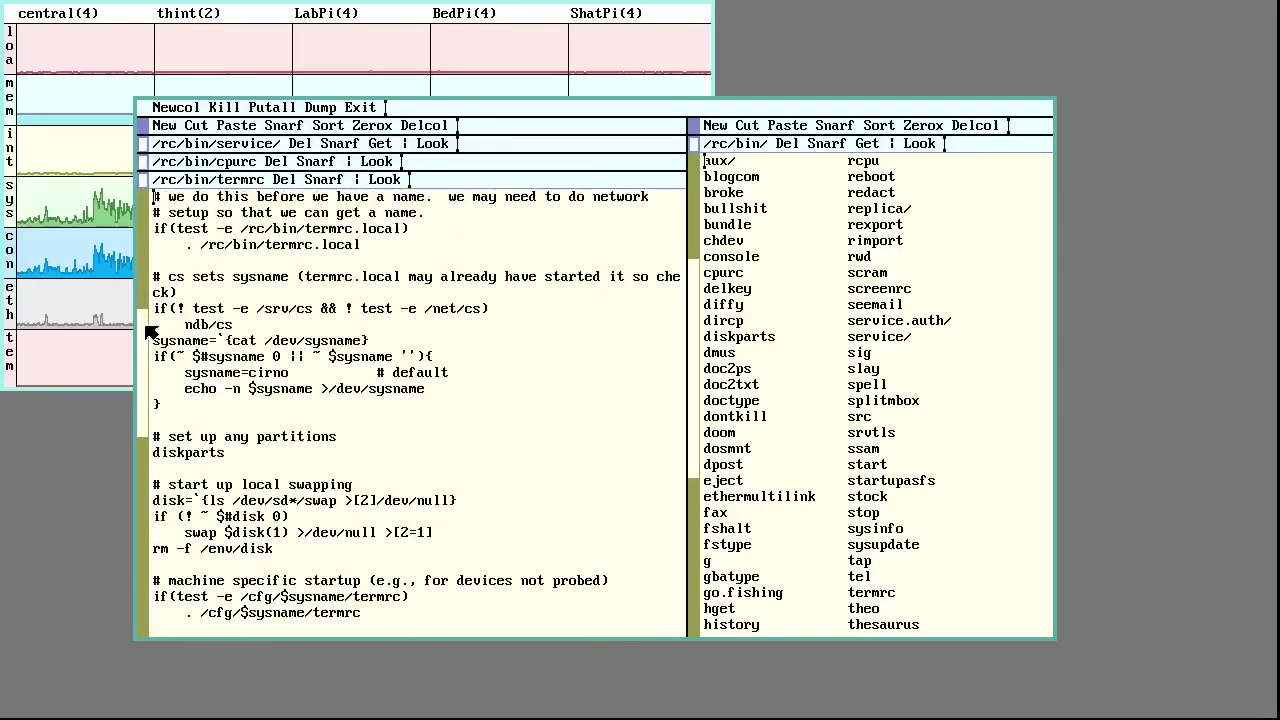
pyautogui.scroll(-10, 148, 375)
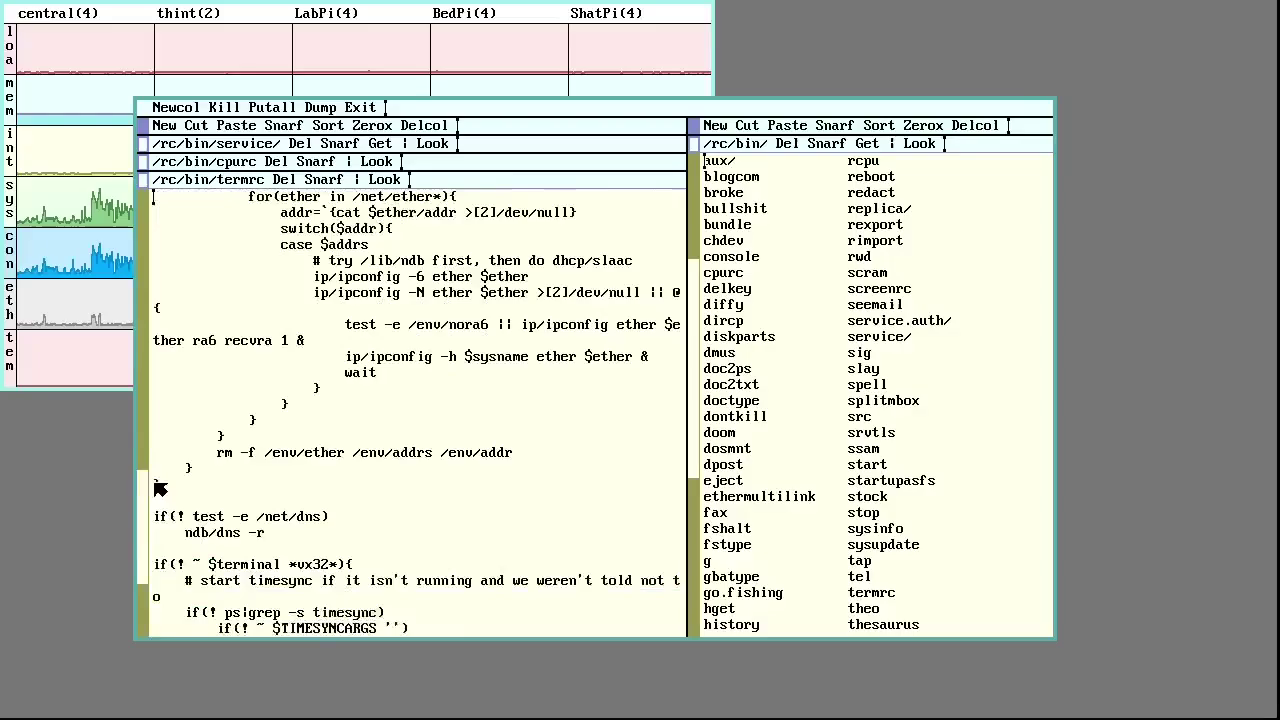
pyautogui.scroll(-6, 168, 550)
# Close the termrc and cpurc windows, leaving the service listing
pyautogui.scroll(1, 166, 543)
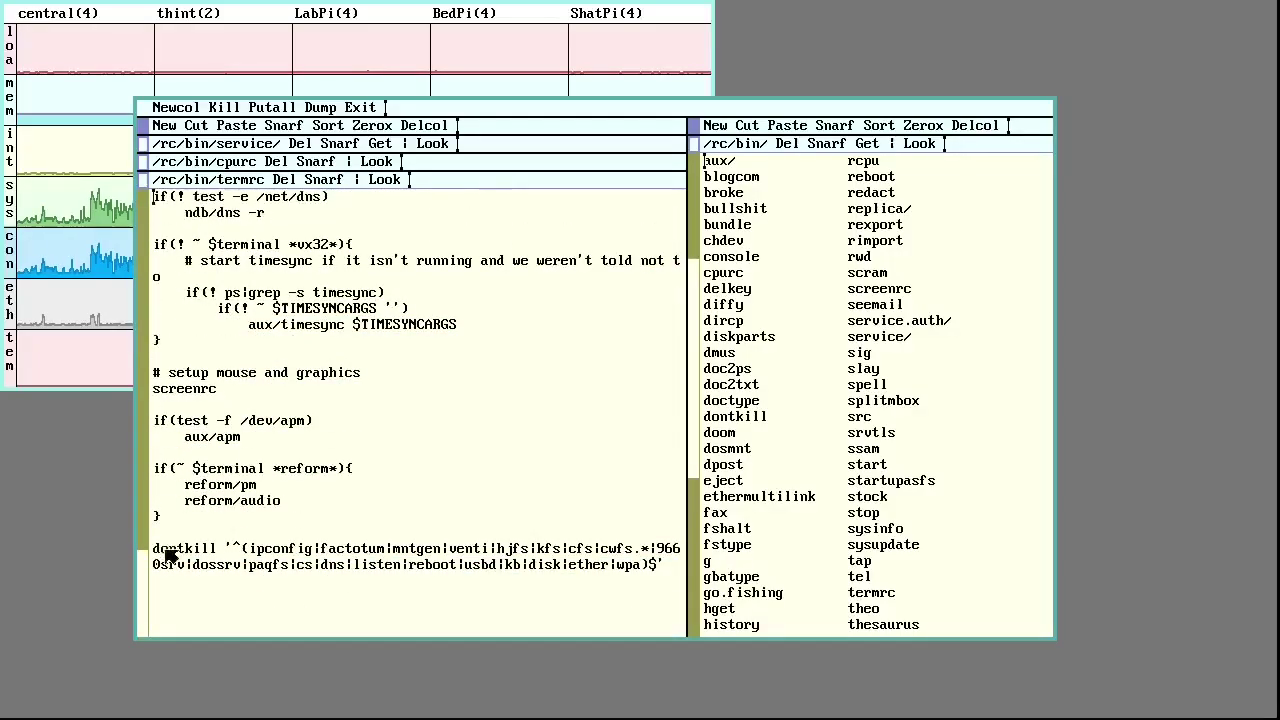
pyautogui.middleClick(283, 183)
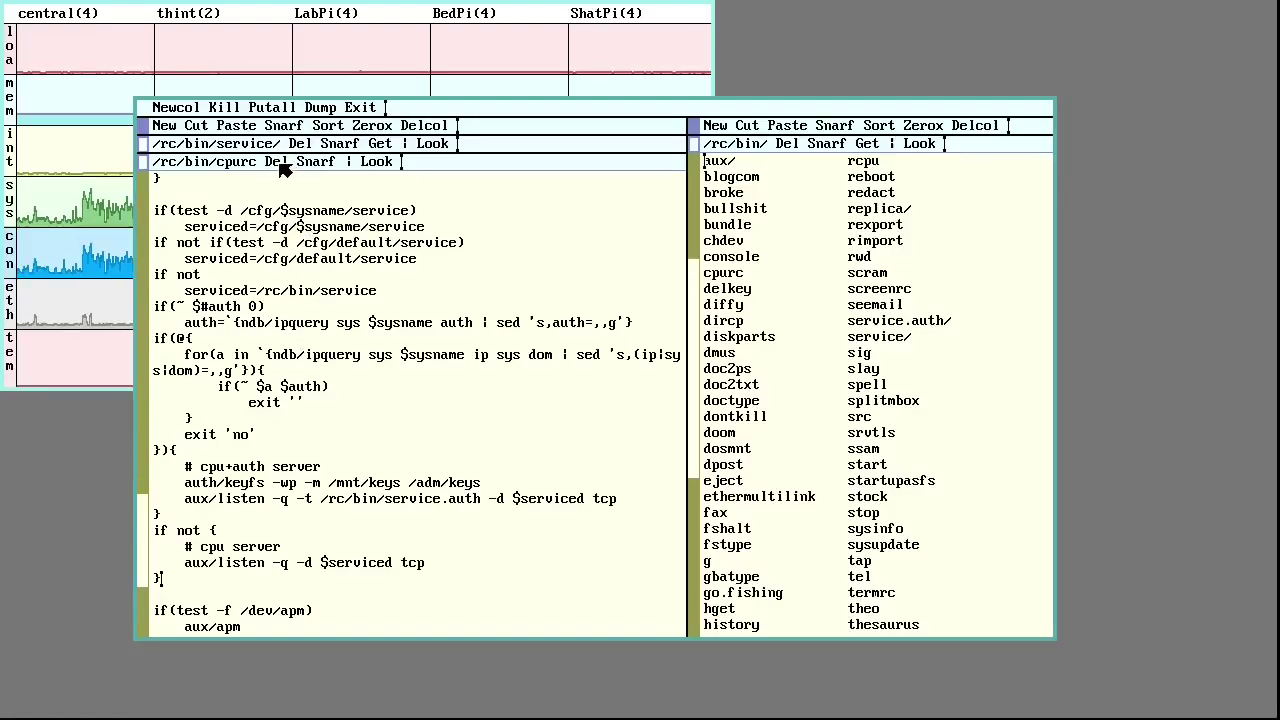
pyautogui.middleClick(284, 162)
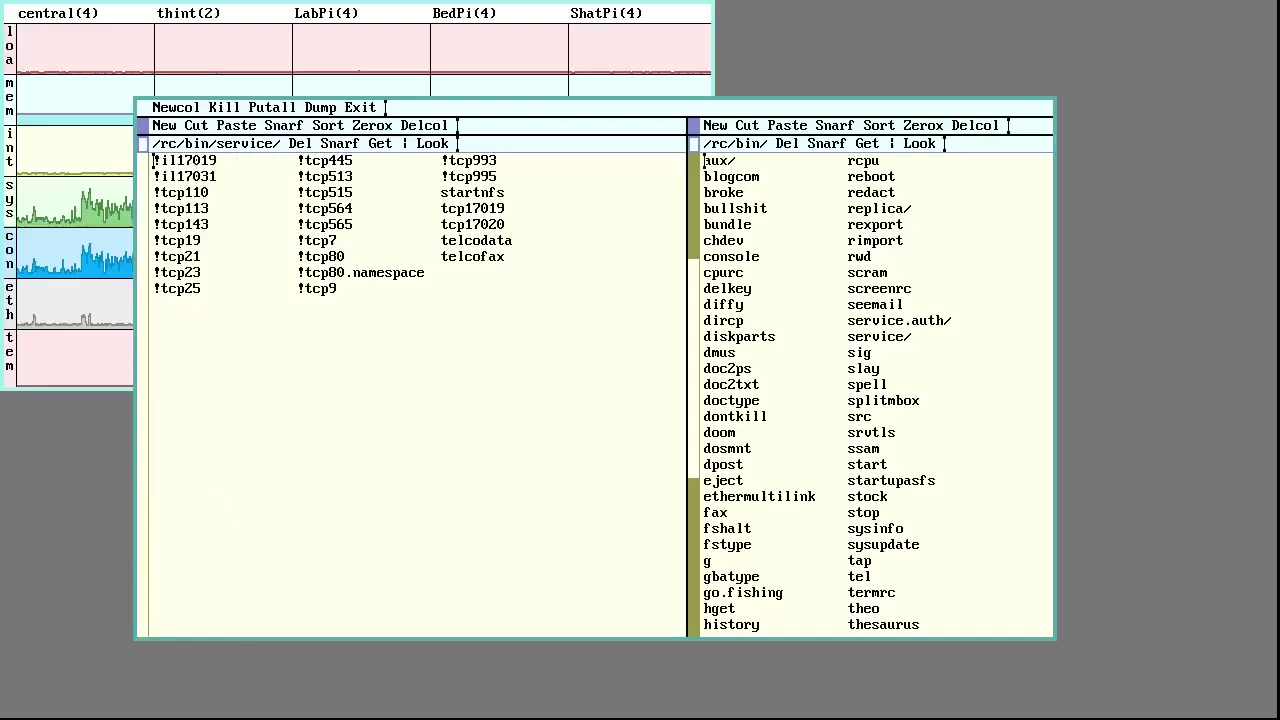
# Quit acme and restart it from the /cfg directory
pyautogui.middleClick(365, 107)
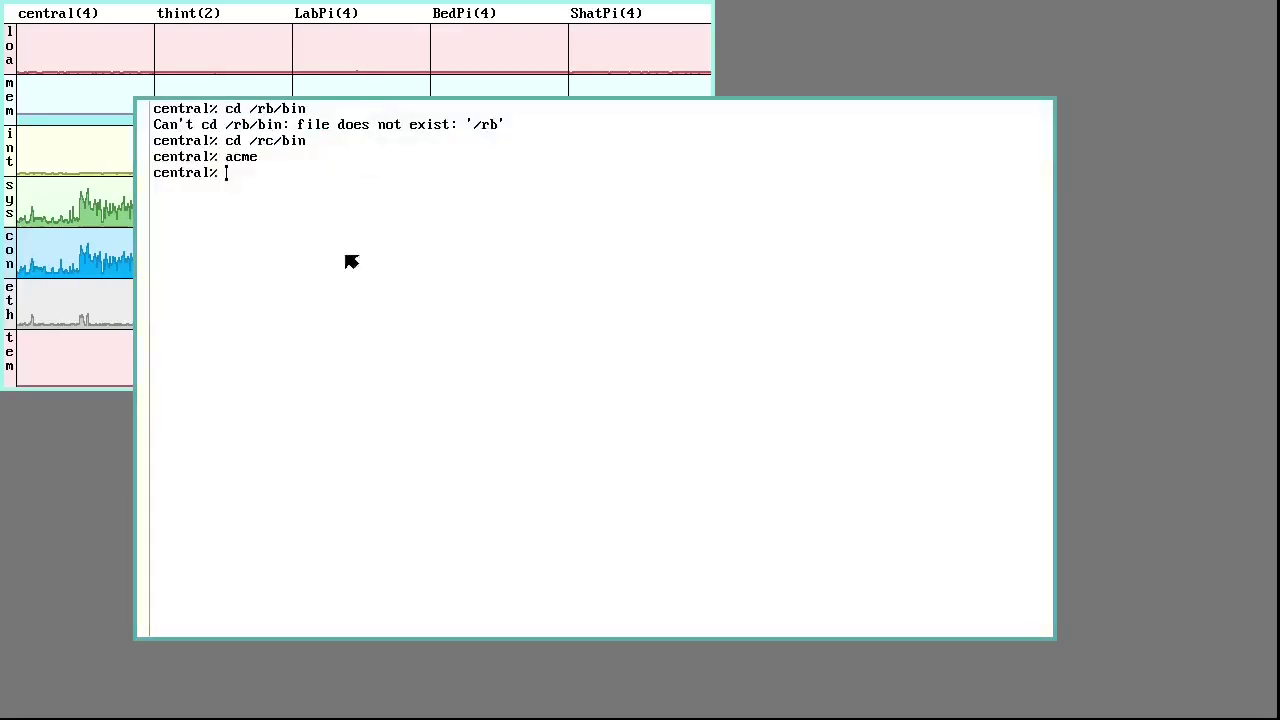
pyautogui.write('cd ')
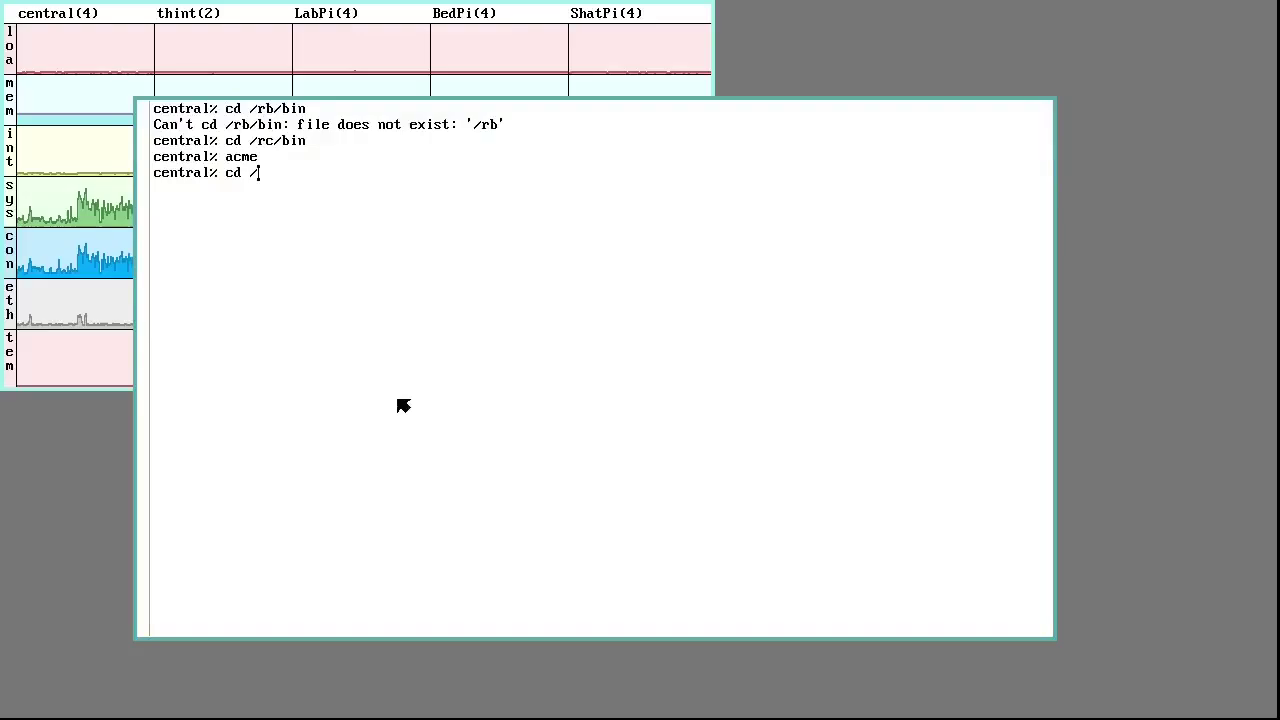
pyautogui.write('/cfg')
pyautogui.press('Return')
pyautogui.write('acme')
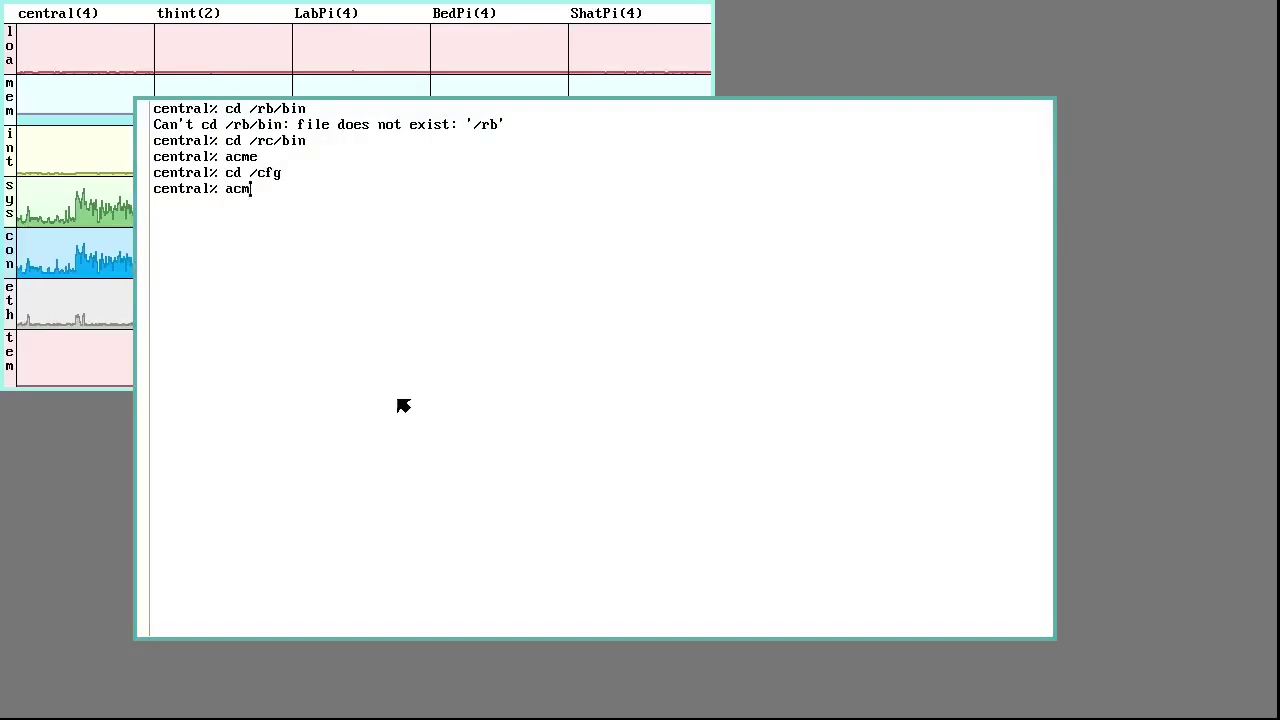
pyautogui.press('Return')
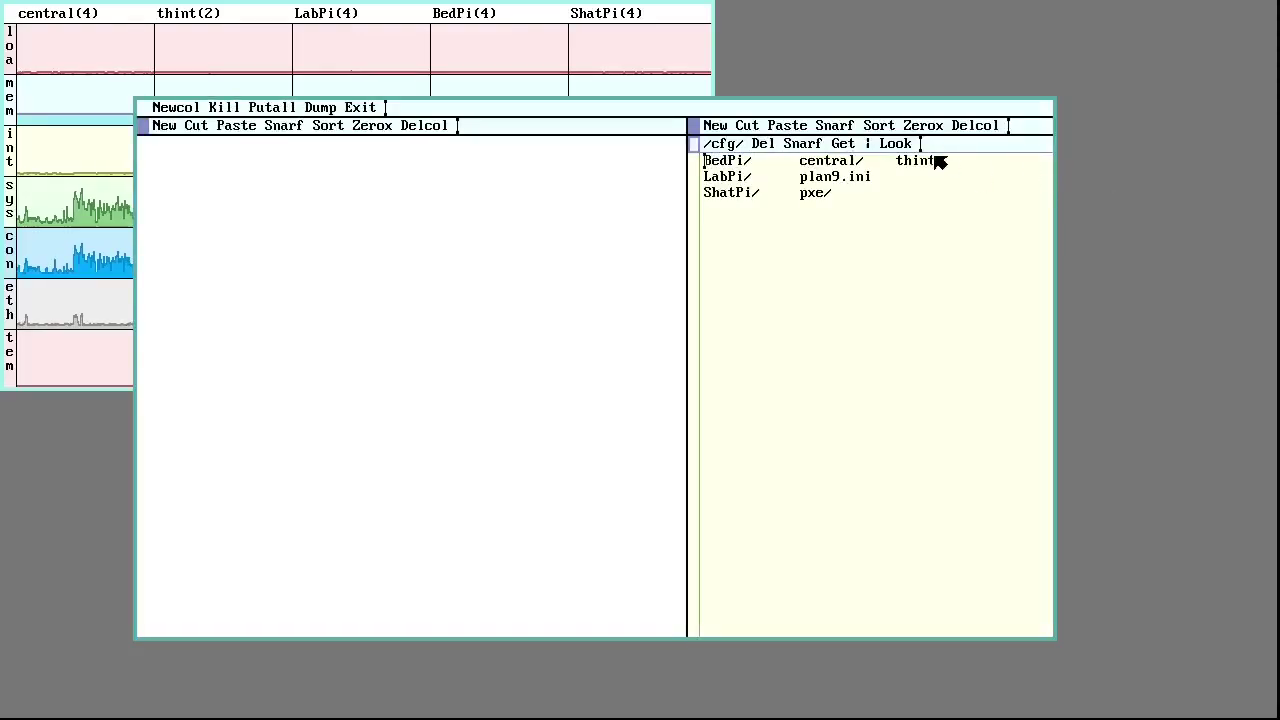
# Open /cfg/thint/termrc and highlight its serviced setting and the $serviced aux/listen line
pyautogui.rightClick(935, 163)
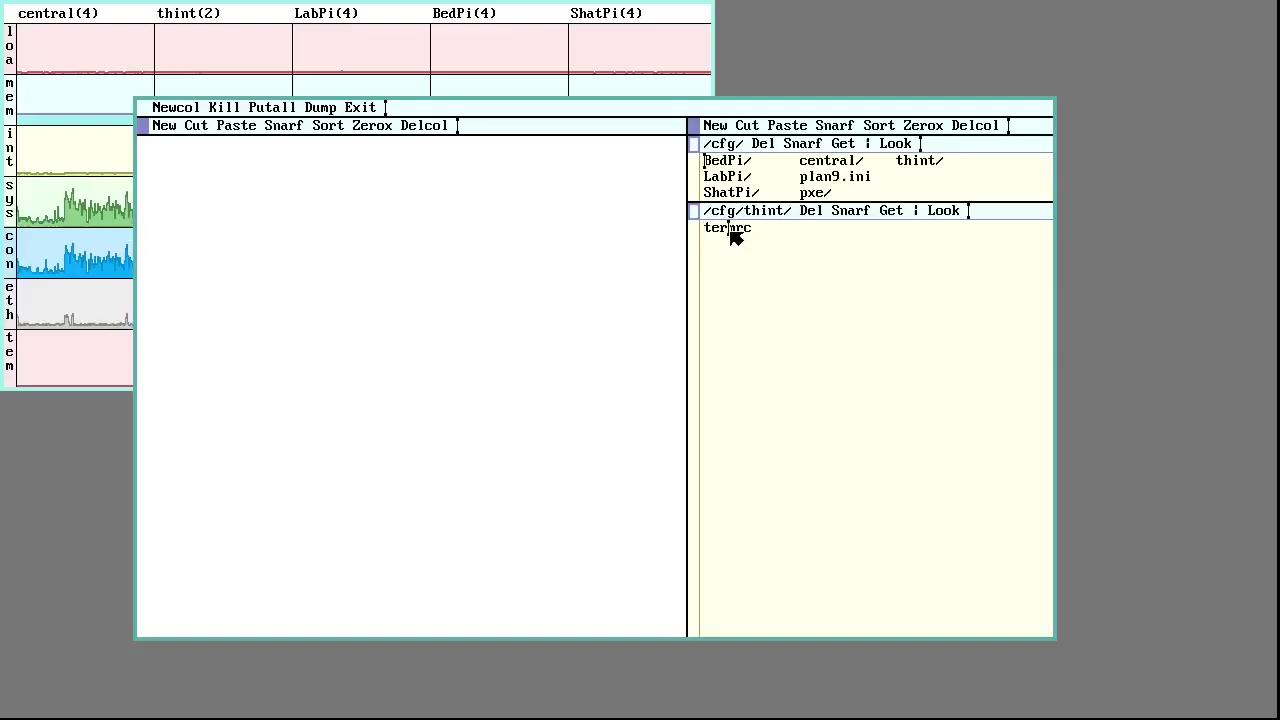
pyautogui.rightClick(734, 230)
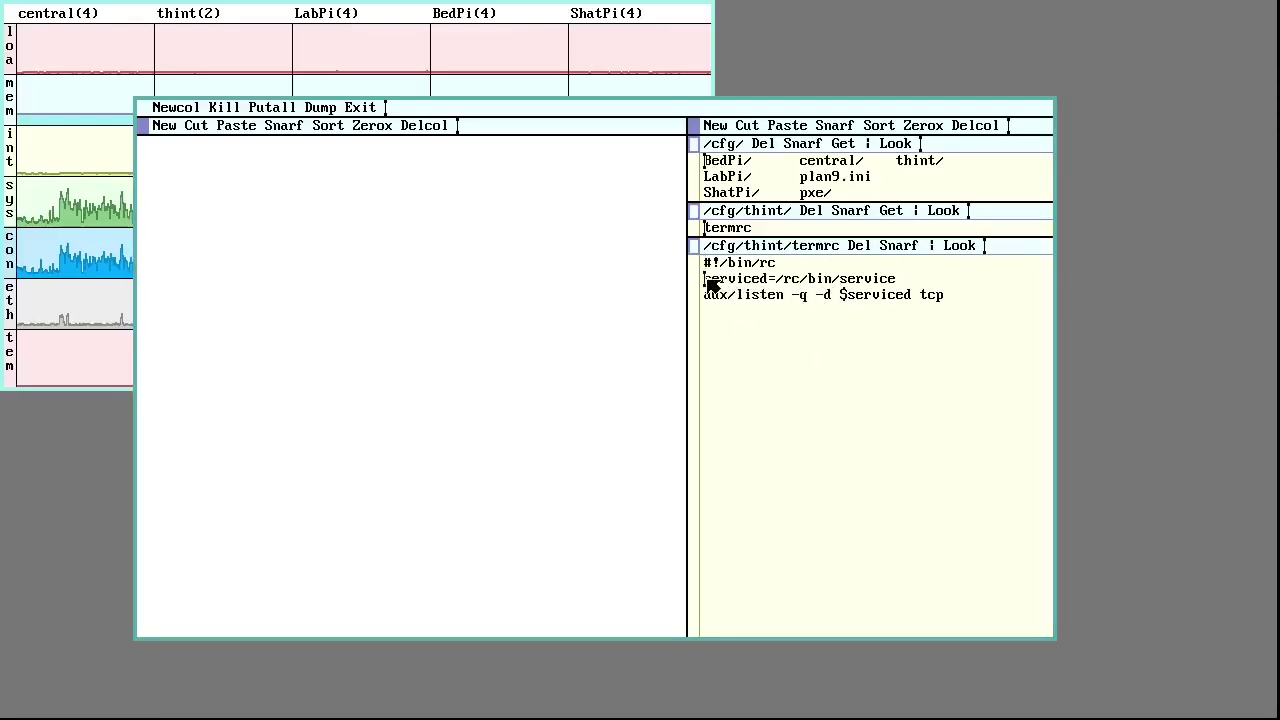
pyautogui.moveTo(704, 280); pyautogui.dragTo(966, 309)
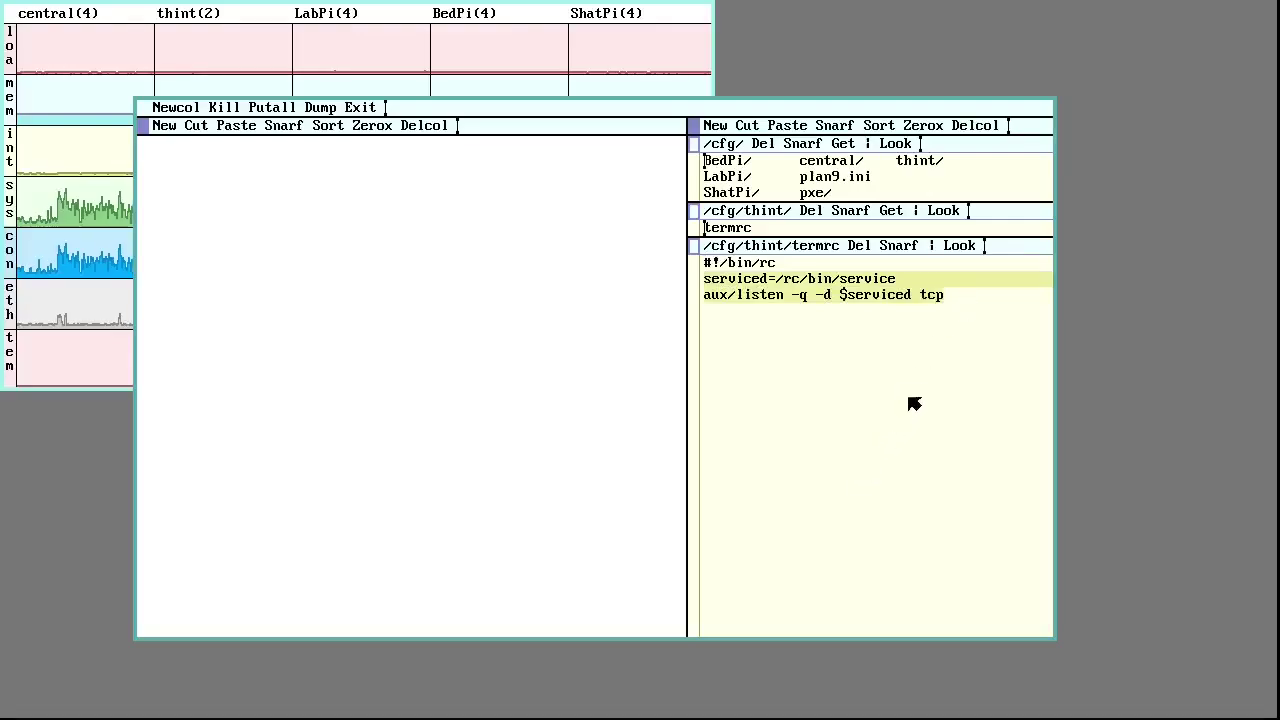
pyautogui.click(786, 289)
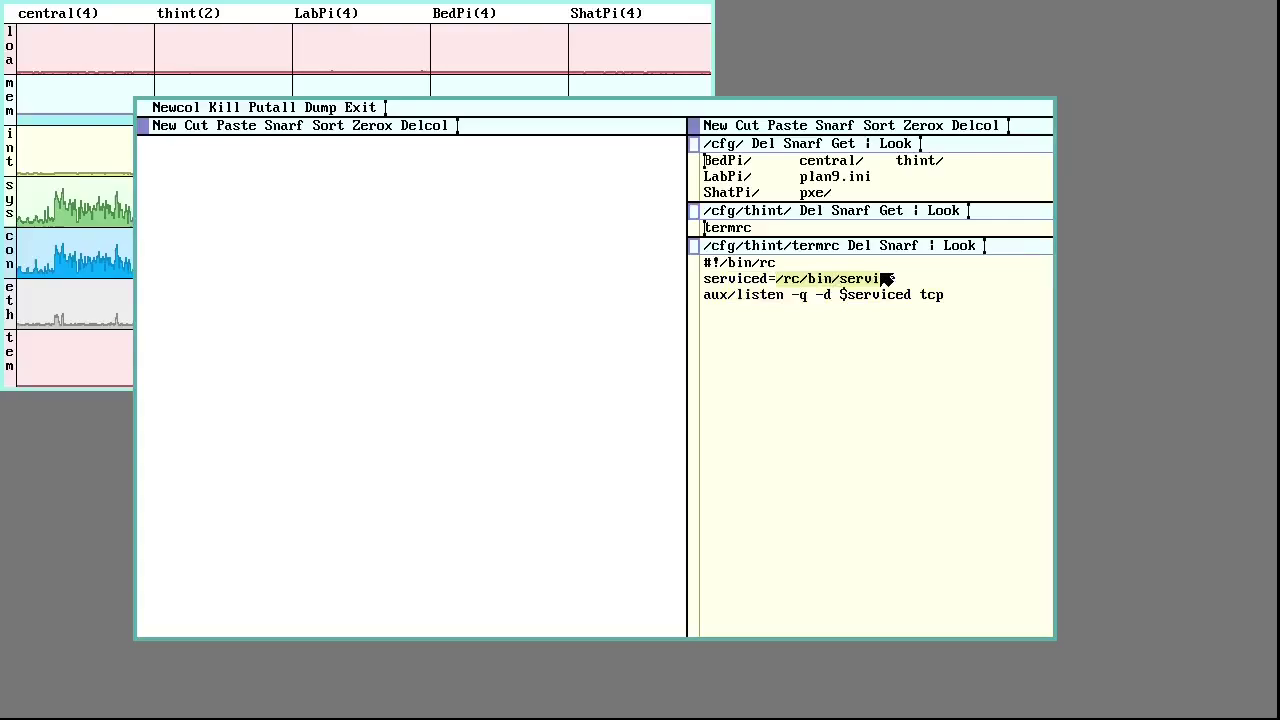
pyautogui.moveTo(840, 295); pyautogui.dragTo(912, 296)
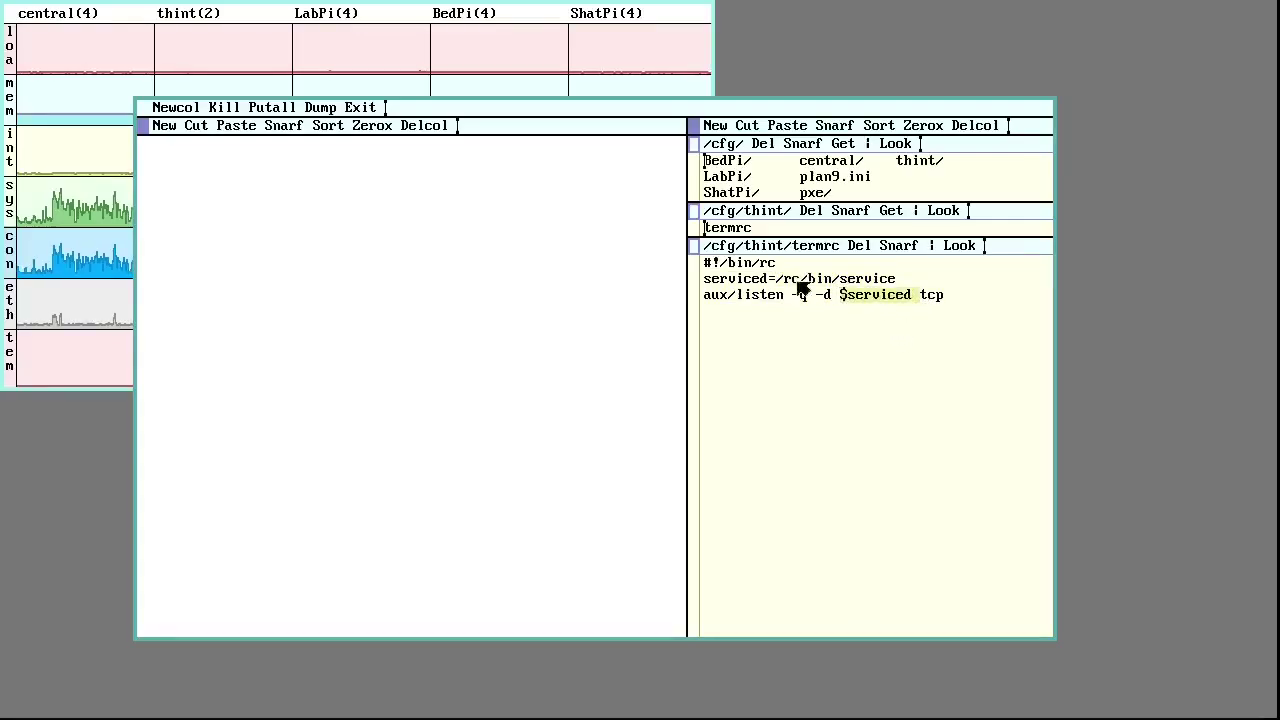
pyautogui.click(891, 435)
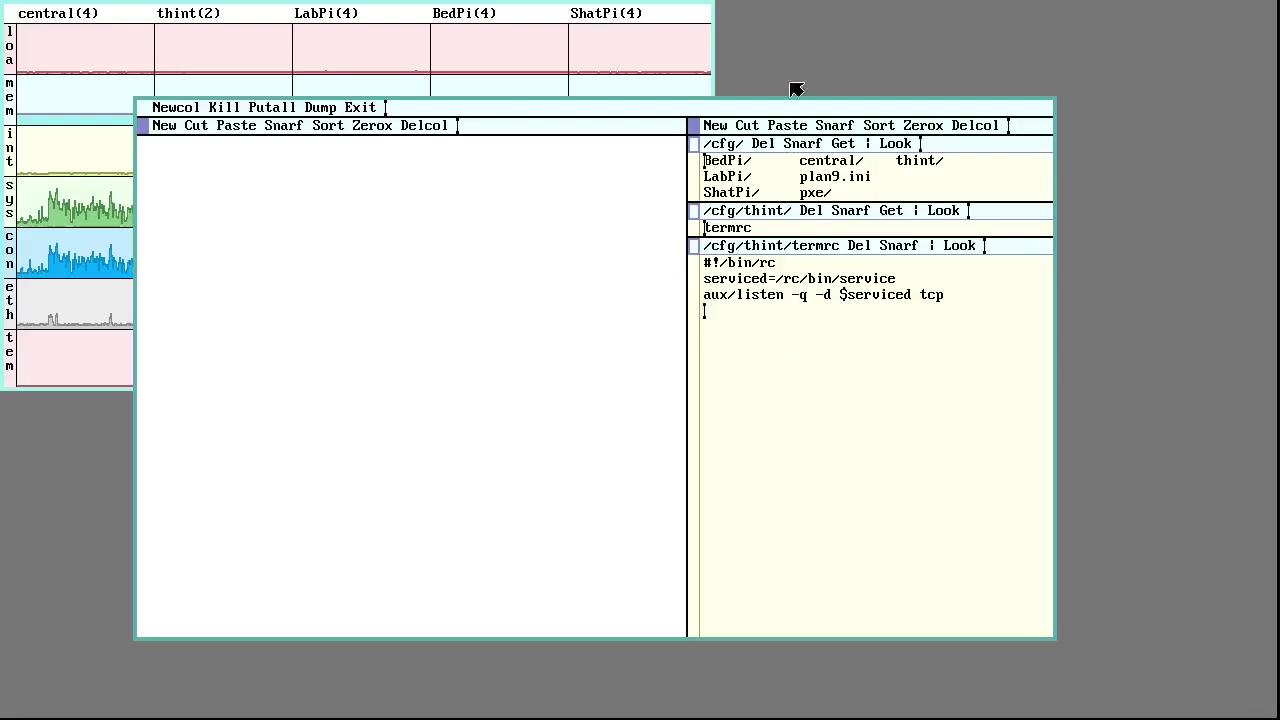
# Exit acme and connect to thint with rcpu -h thint
pyautogui.middleClick(366, 108)
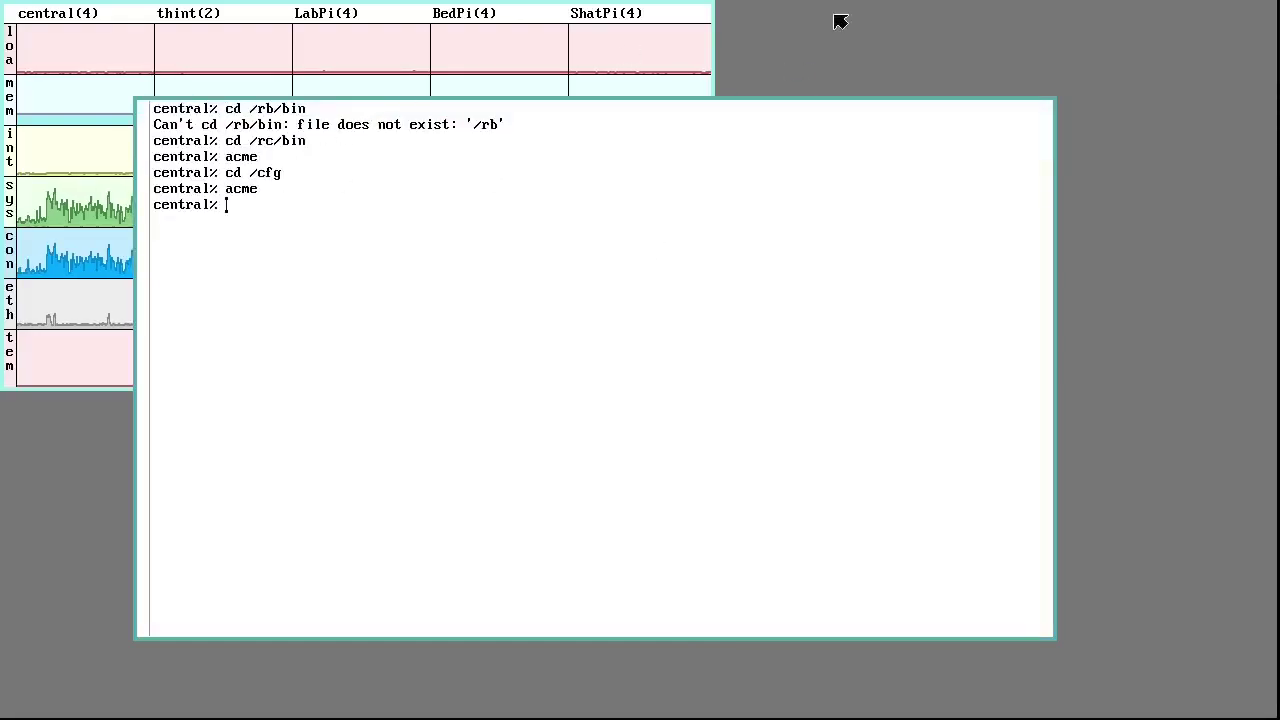
pyautogui.write('r')
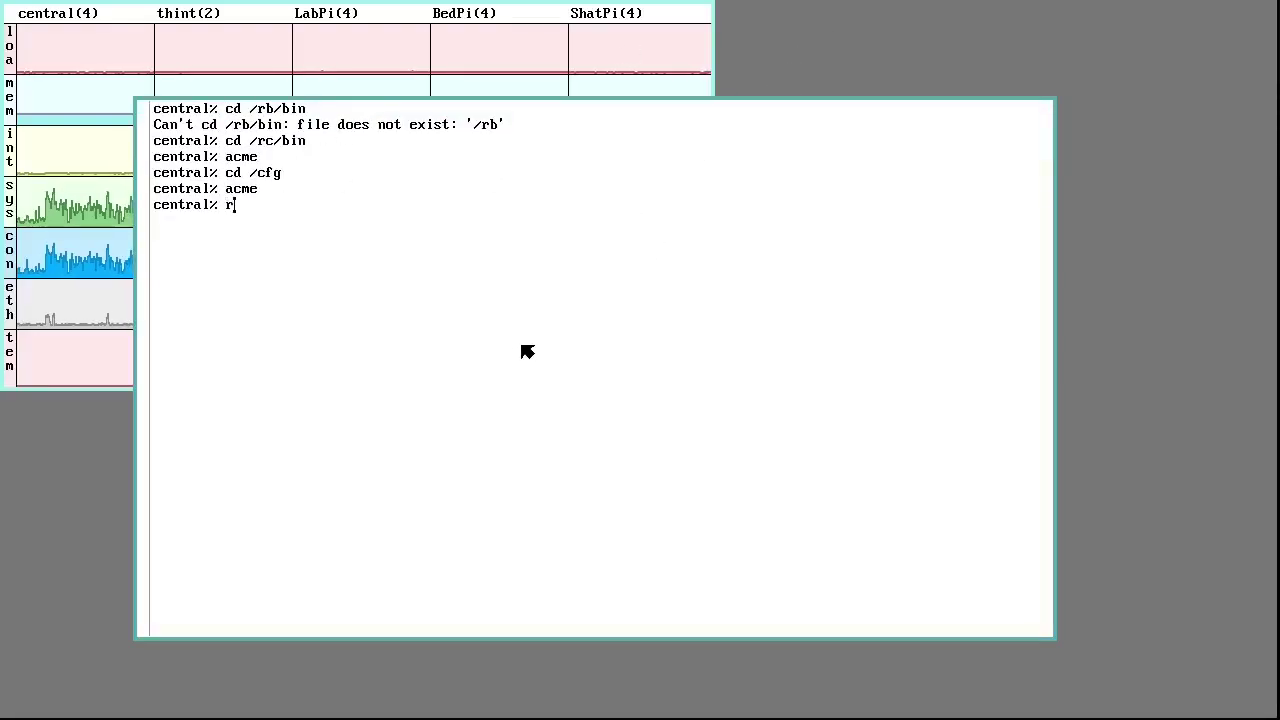
pyautogui.write('cpu -h ')
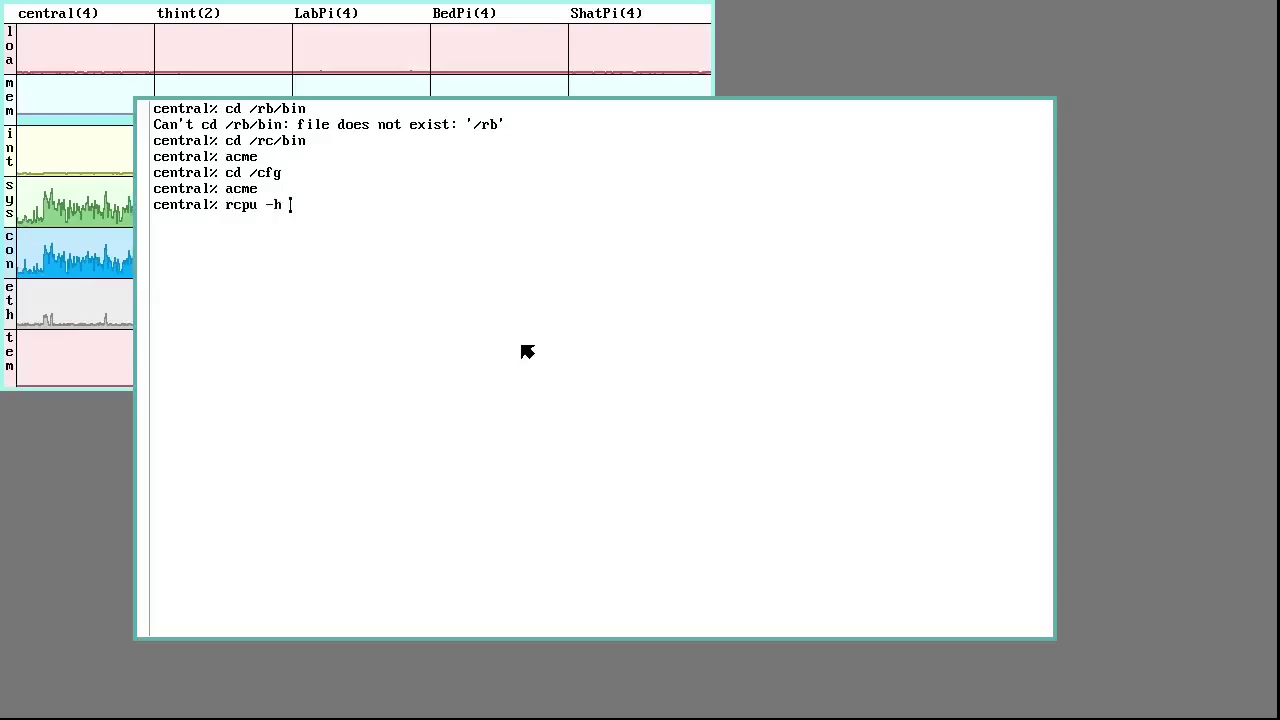
pyautogui.write('thint')
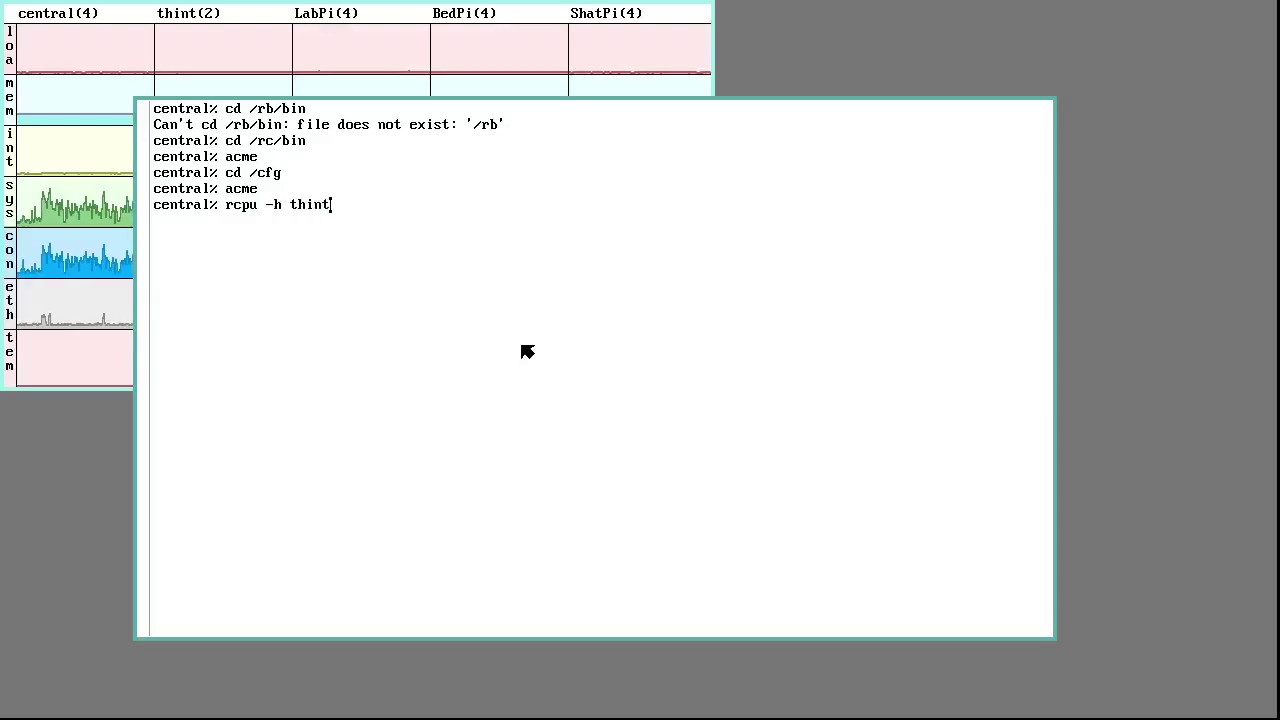
pyautogui.press('Return')
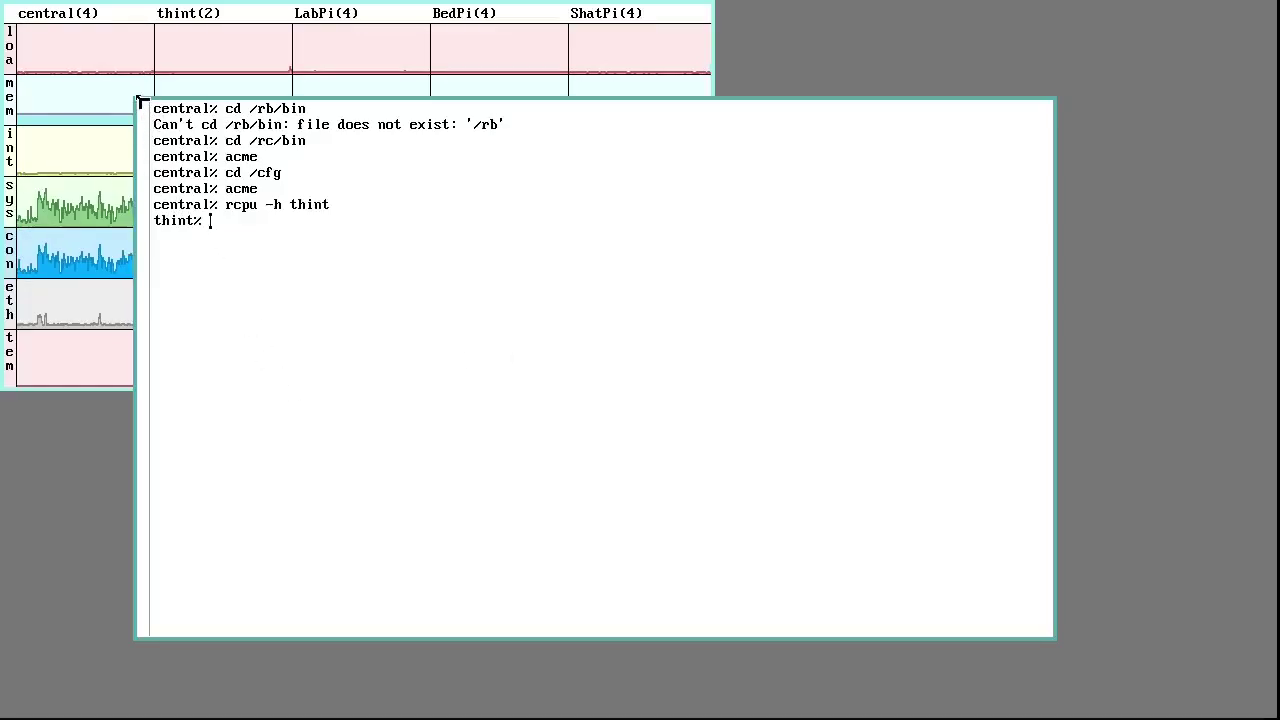
# Shrink the terminal, move it right and run games/doom on thint
pyautogui.moveTo(141, 99); pyautogui.dragTo(286, 41)
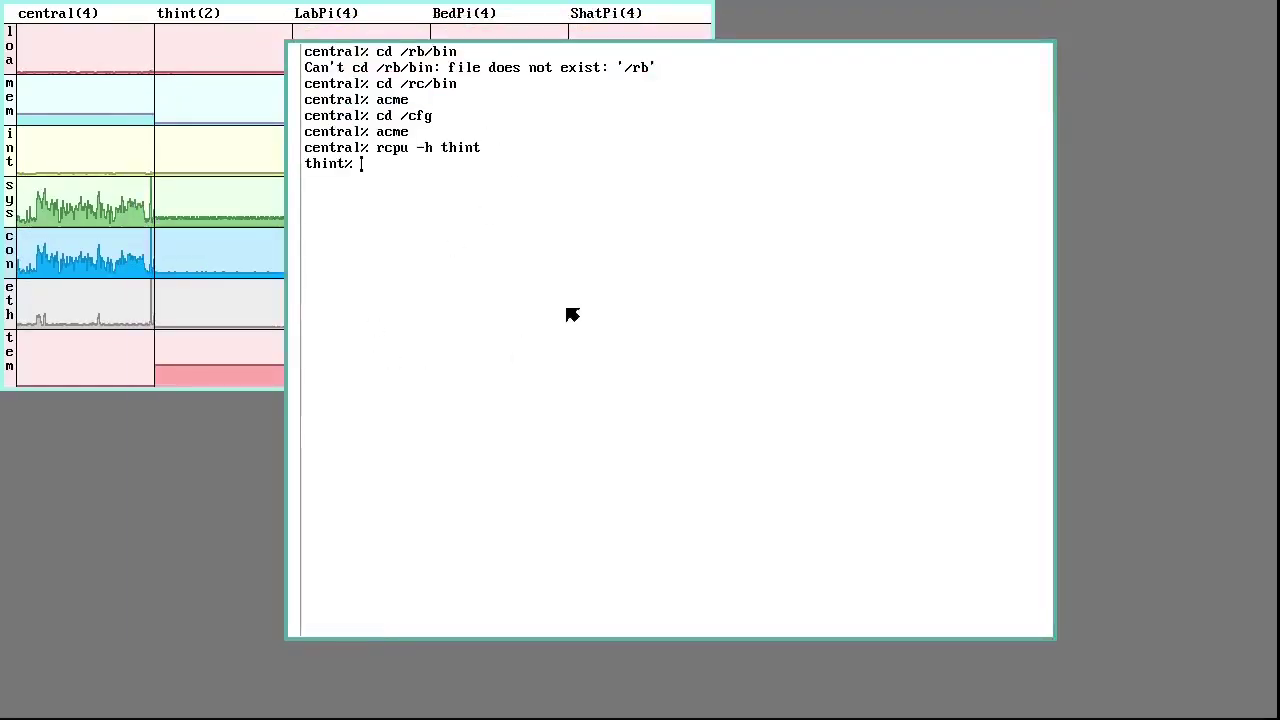
pyautogui.moveTo(836, 41); pyautogui.dragTo(996, 48)
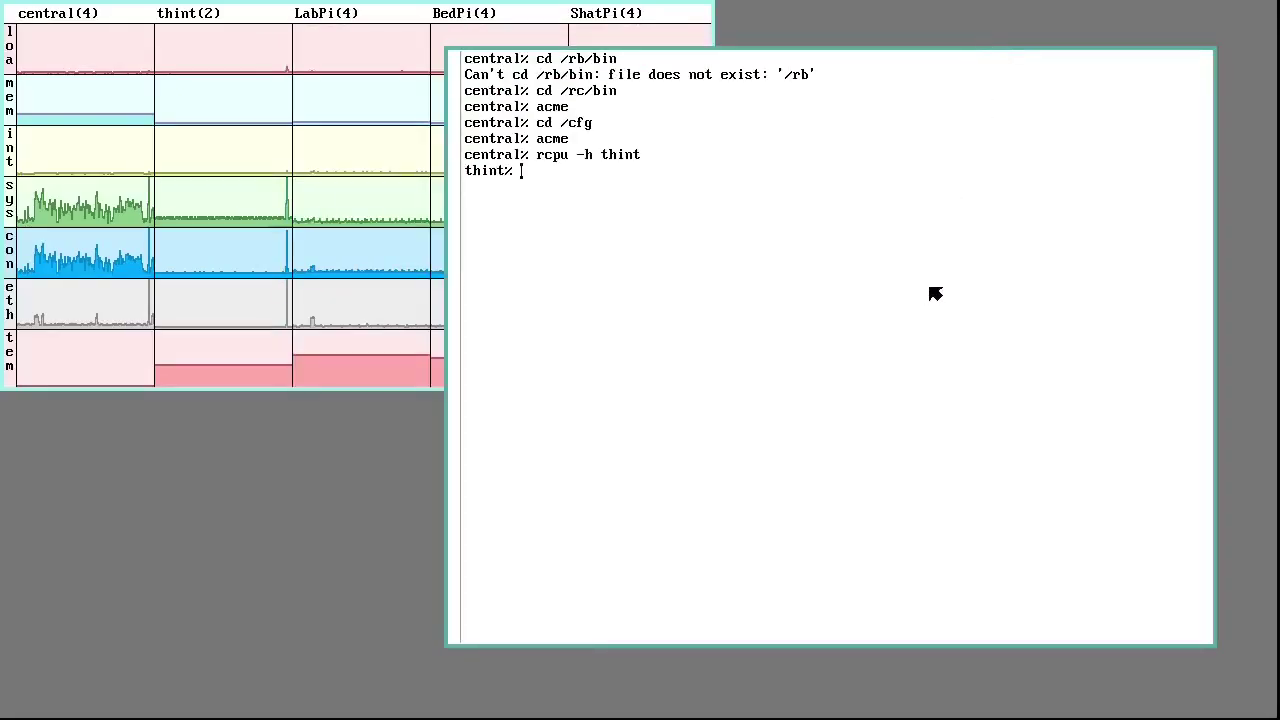
pyautogui.write('games')
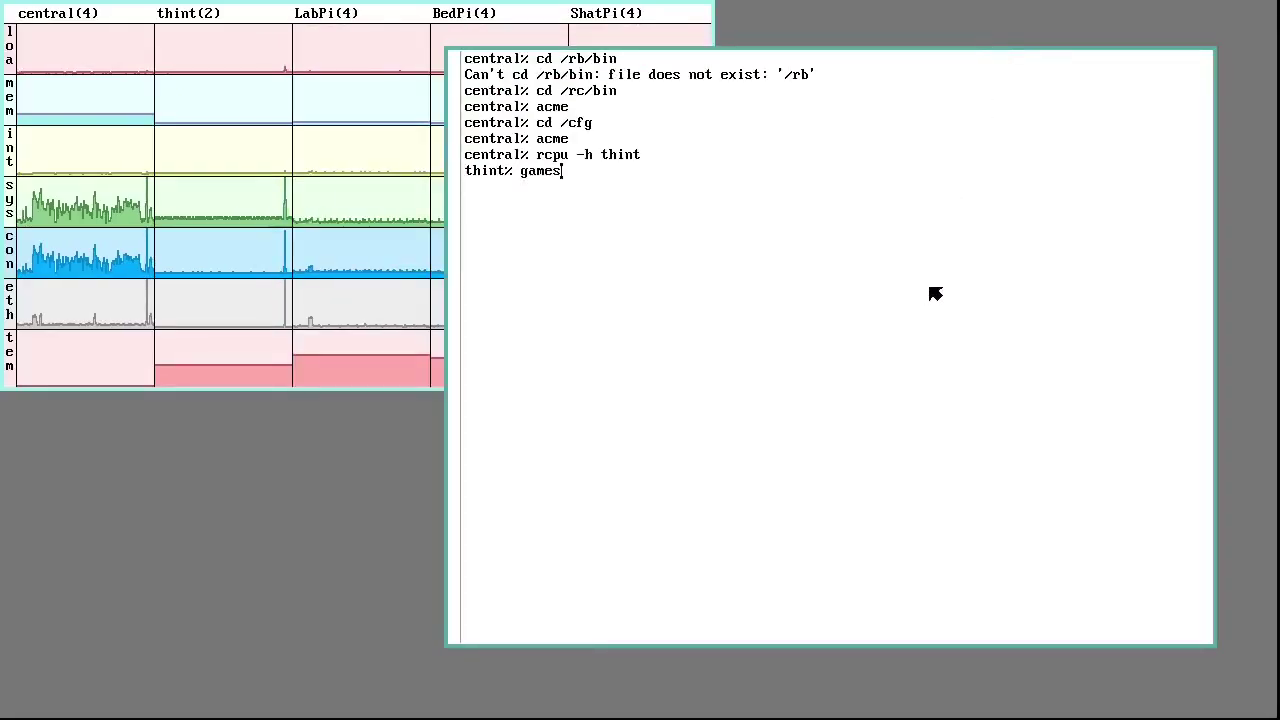
pyautogui.write('/doom')
pyautogui.press('Return')
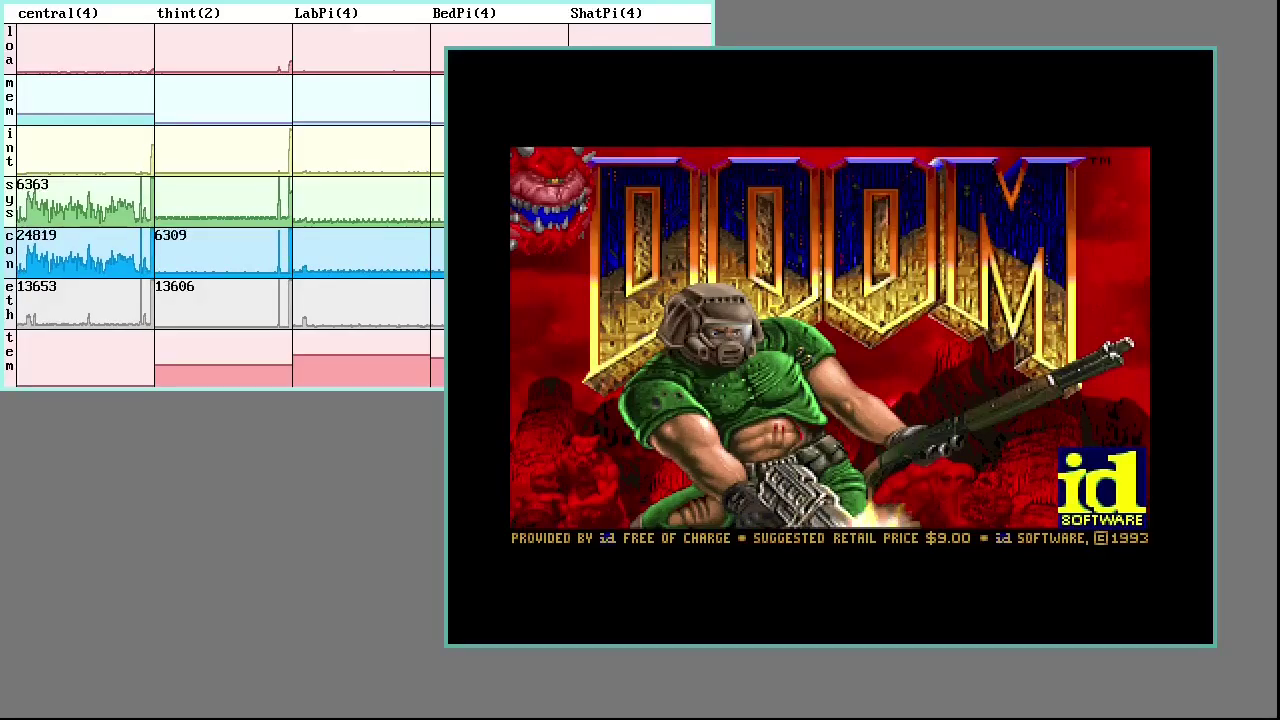
# Open DOOM's main menu and choose Quit Game to get the quit prompt
pyautogui.press('Escape')
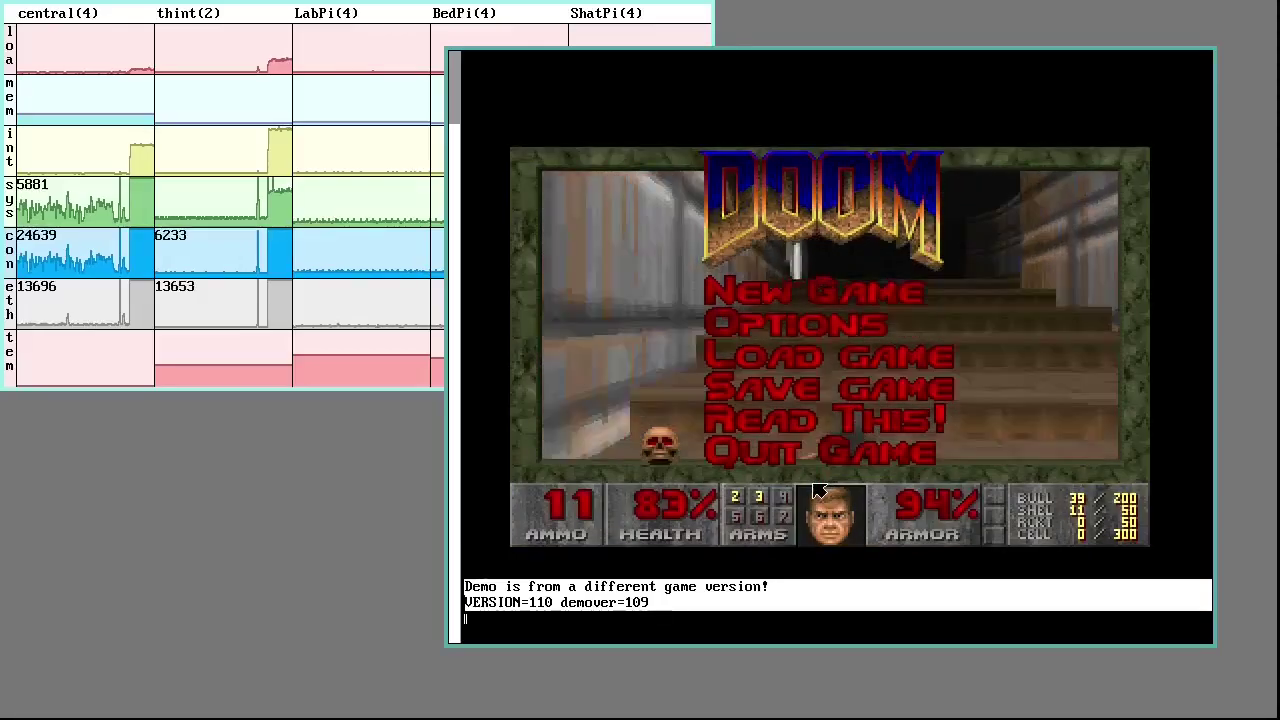
pyautogui.press('Return')
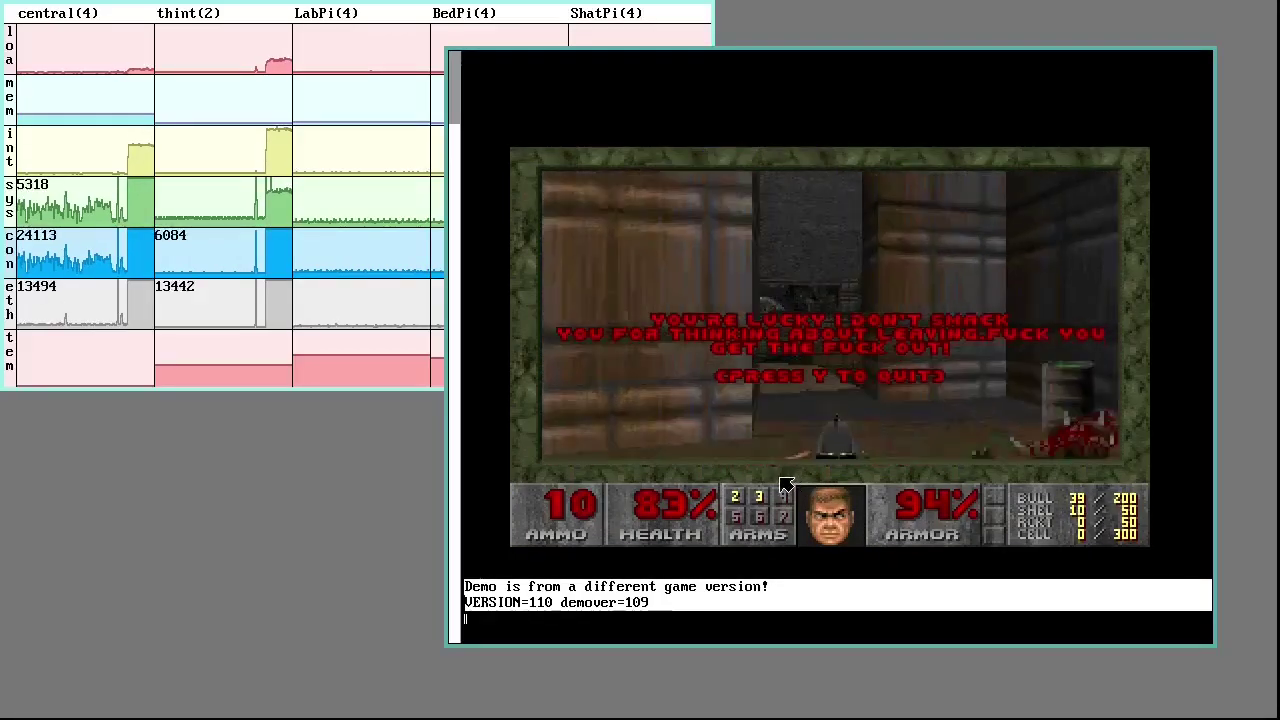
# Answer y to DOOM's quit prompt to return to the thint% shell
pyautogui.press('y')
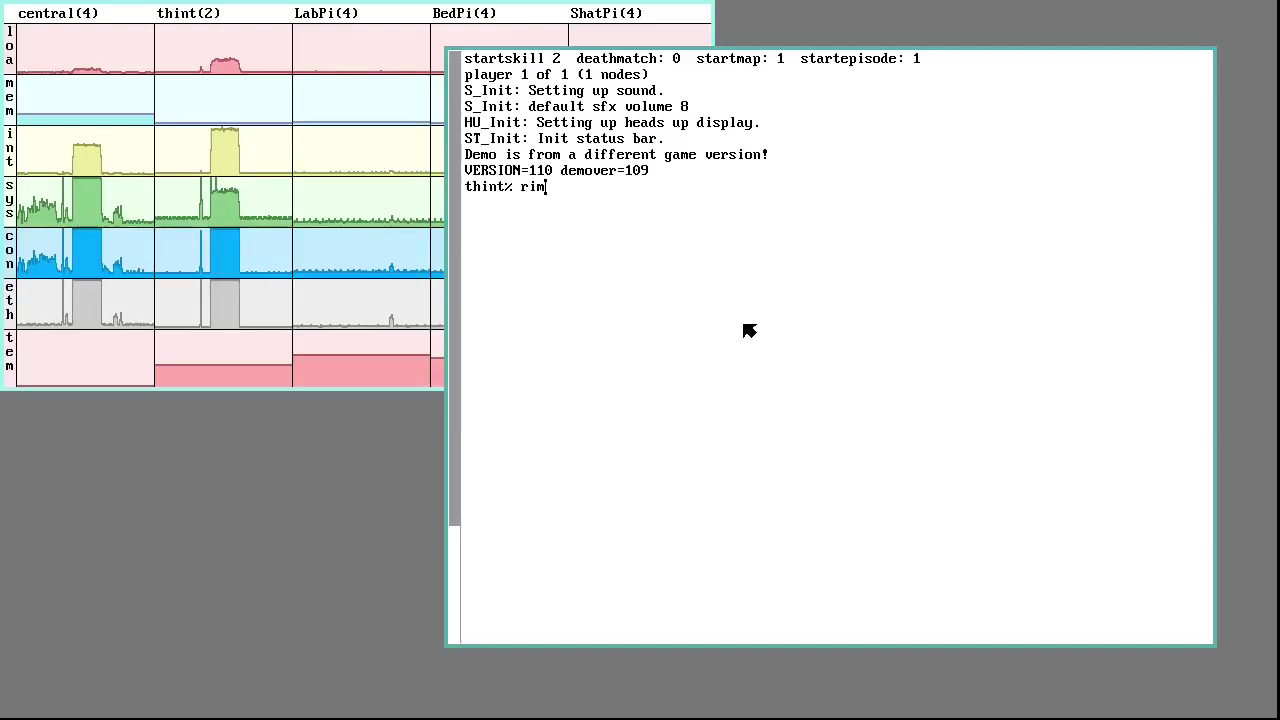
# Clear the stray input and list the contents of /n
pyautogui.press('BackSpace')
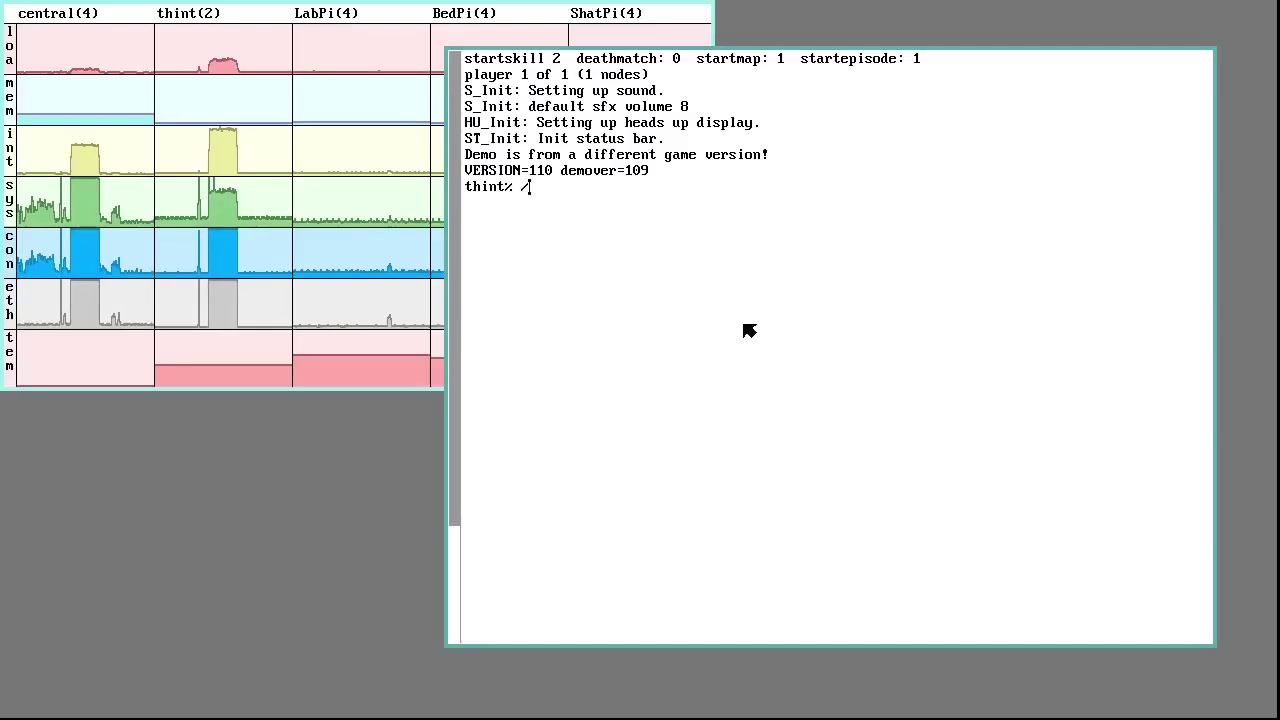
pyautogui.write('cd')
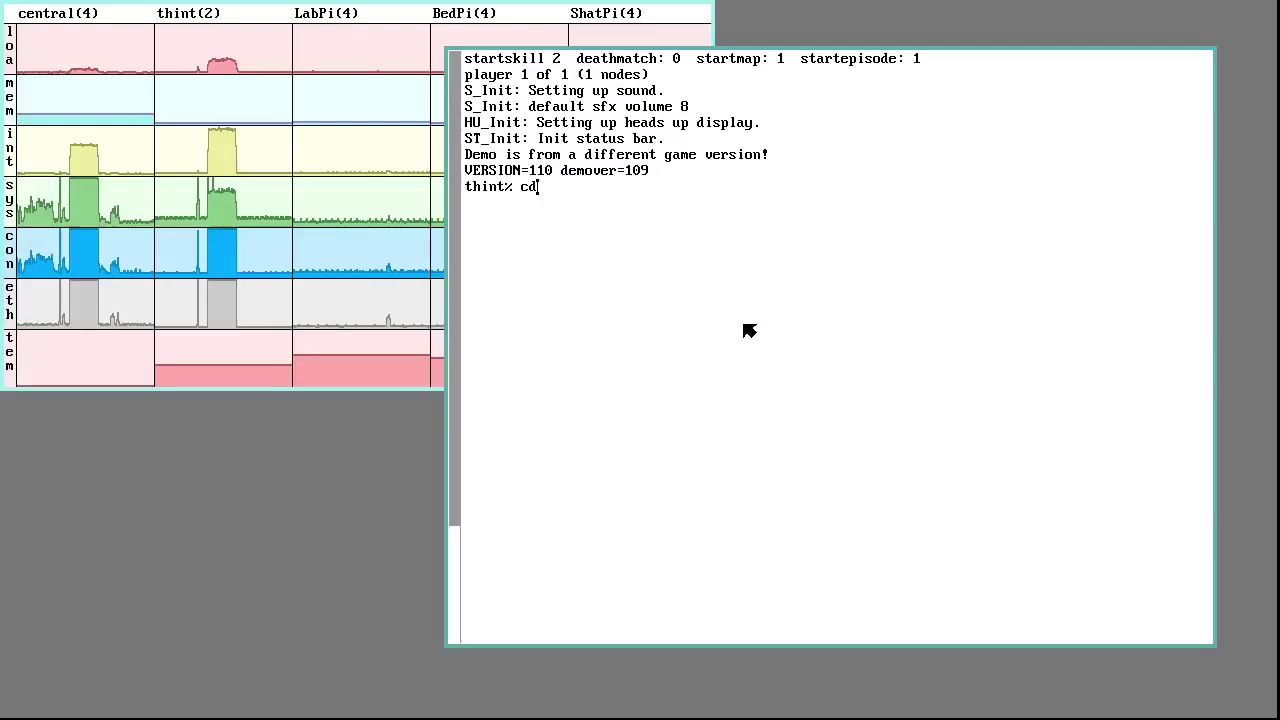
pyautogui.press('BackSpace')
pyautogui.press('BackSpace')
pyautogui.write('ls /n')
pyautogui.press('Return')
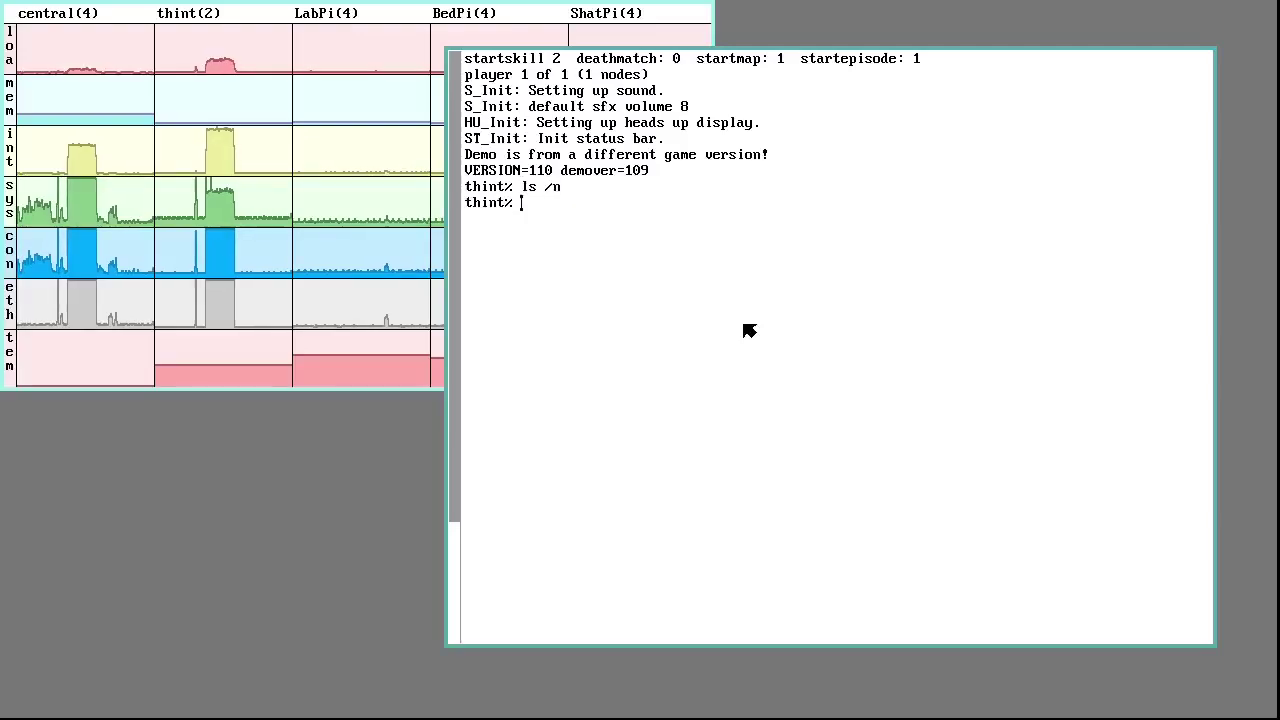
# Run rimport to mount LabPi's /mnt/scd40 on /n/lab and BedPi's on /n/bed
pyautogui.write('rimport ')
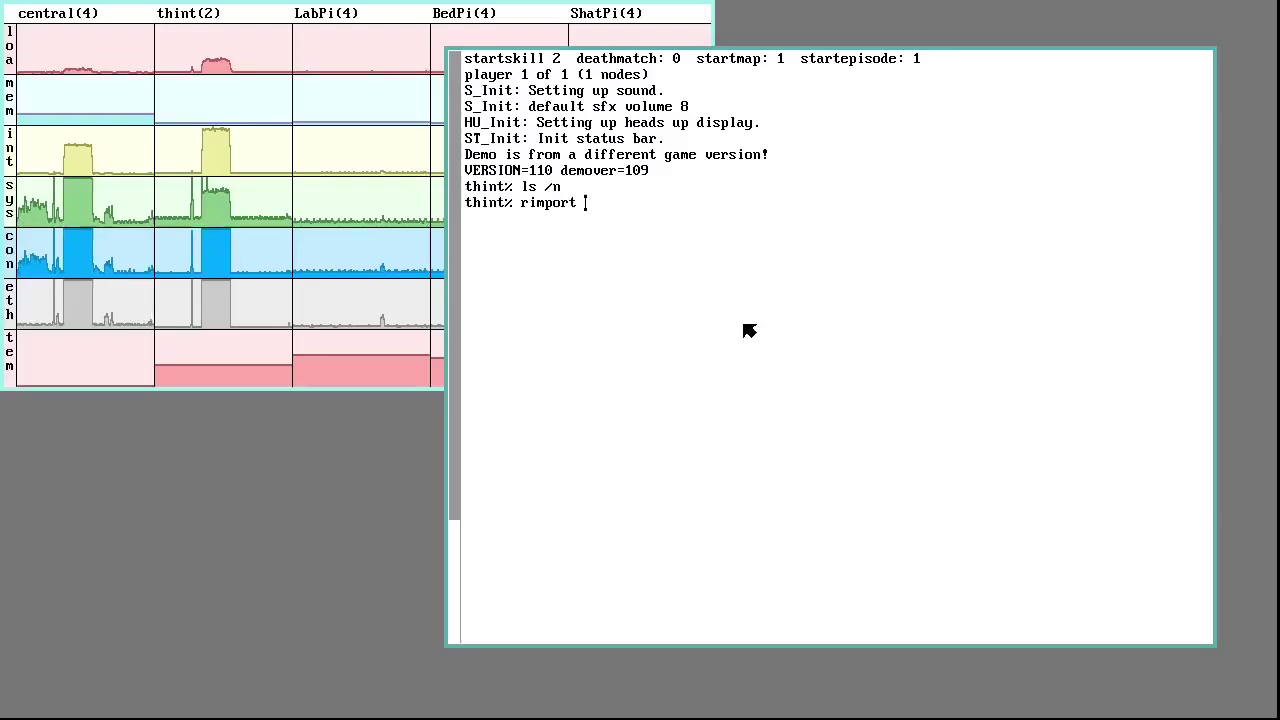
pyautogui.write('LabP')
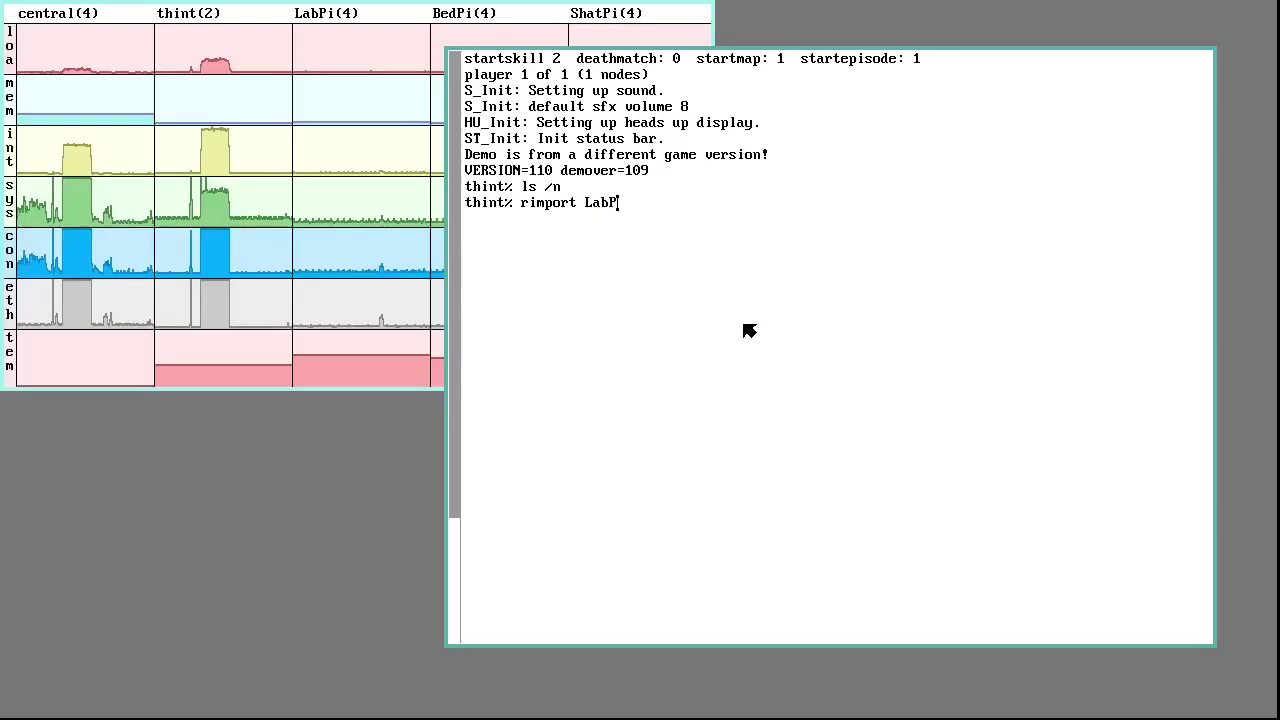
pyautogui.write('i /m')
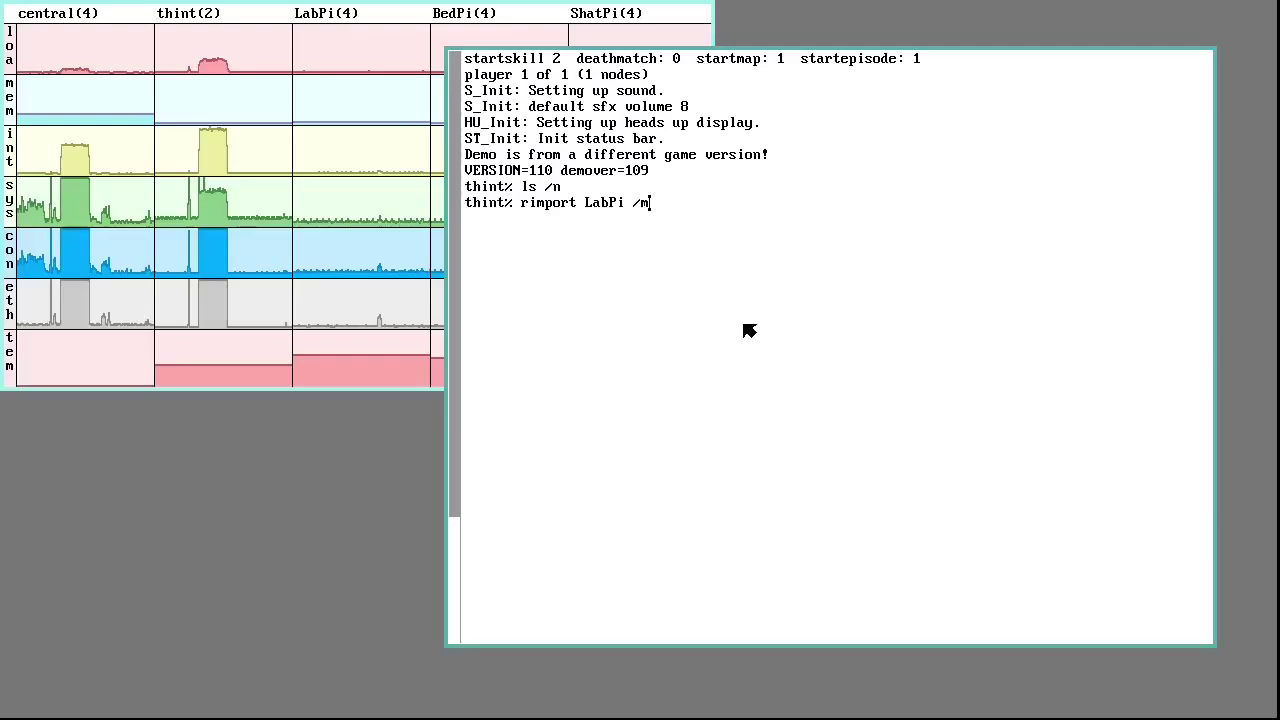
pyautogui.write('nt/scd40')
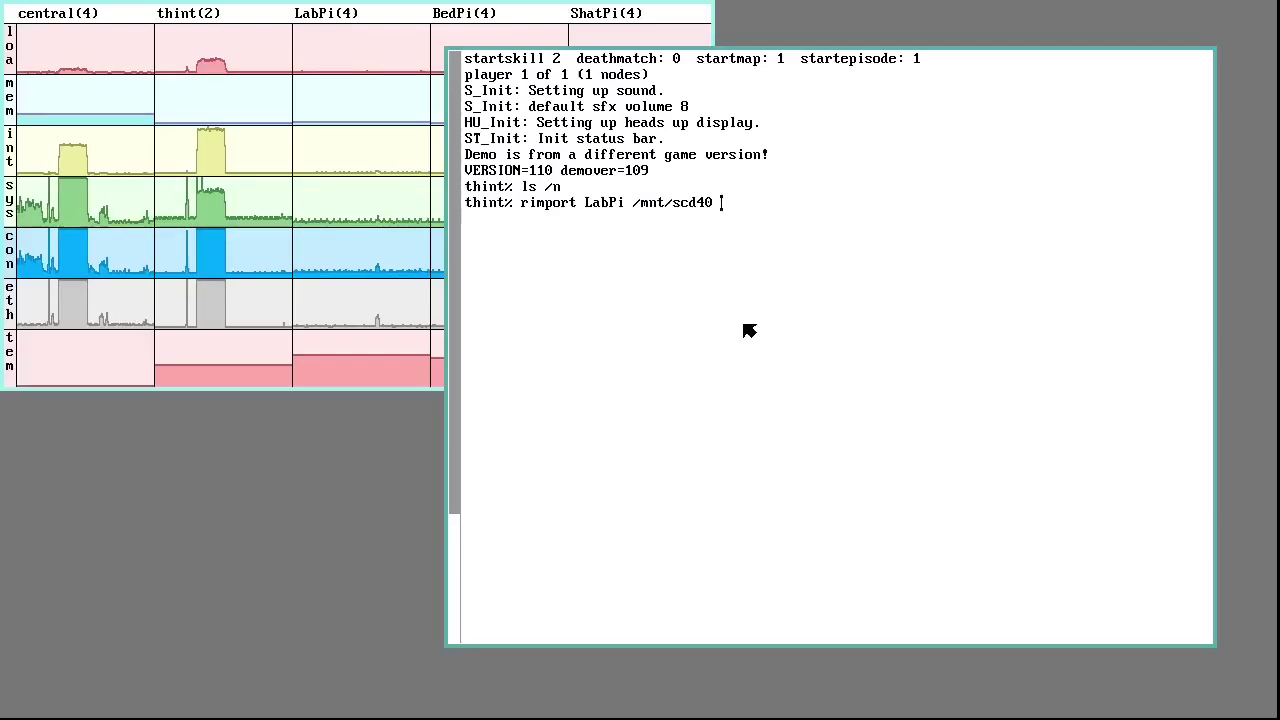
pyautogui.write(' /n/lab')
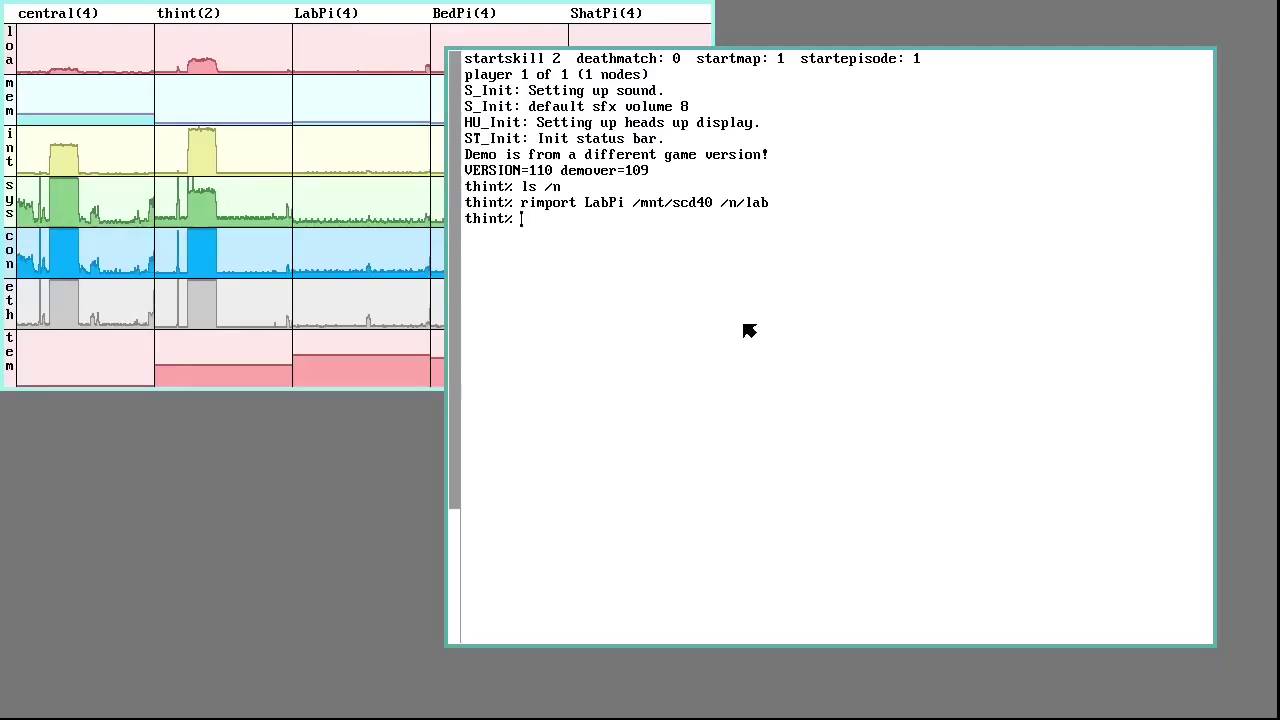
pyautogui.write('por')
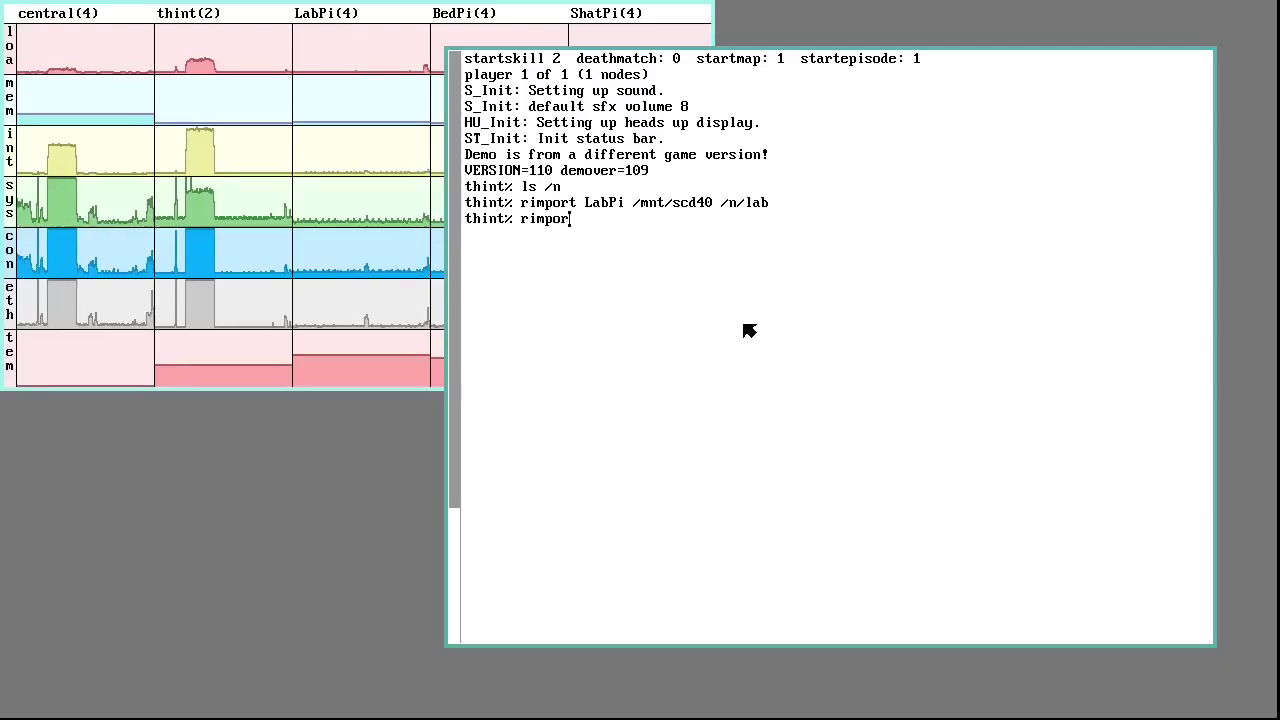
pyautogui.write('t Bed')
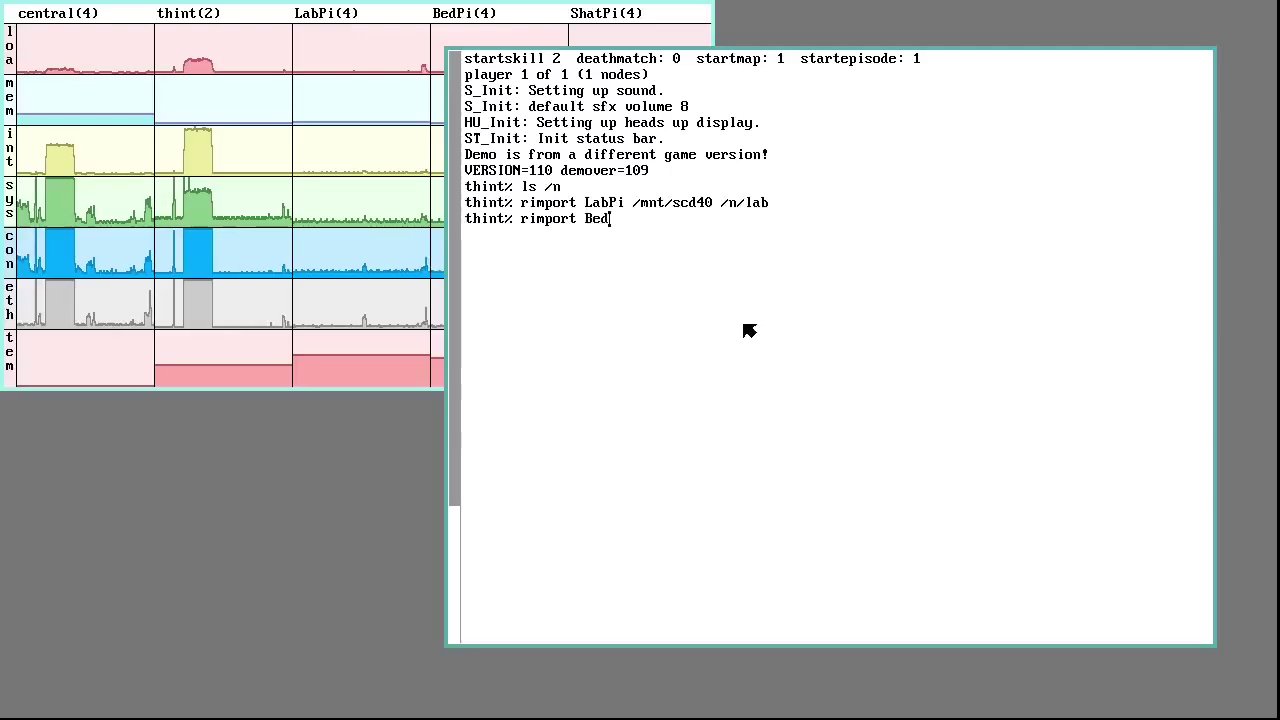
pyautogui.write('Pi ')
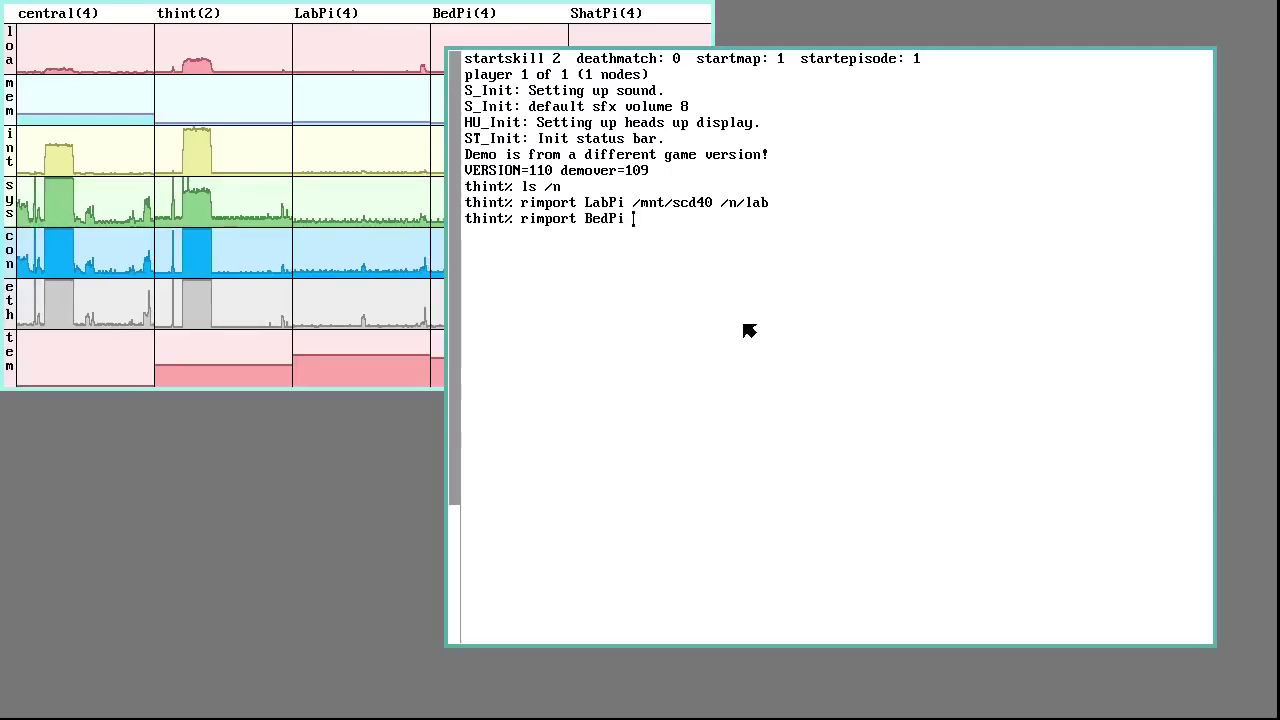
pyautogui.write('/mnt/scd40')
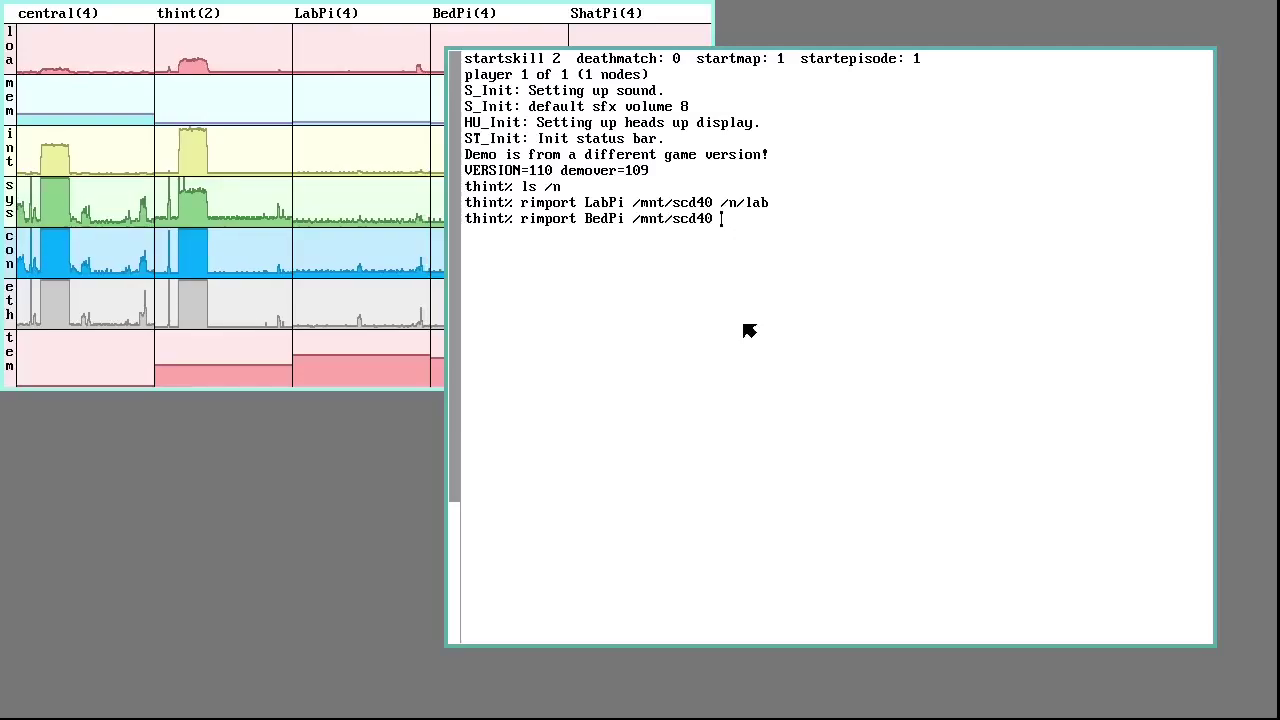
pyautogui.doubleClick(601, 219)
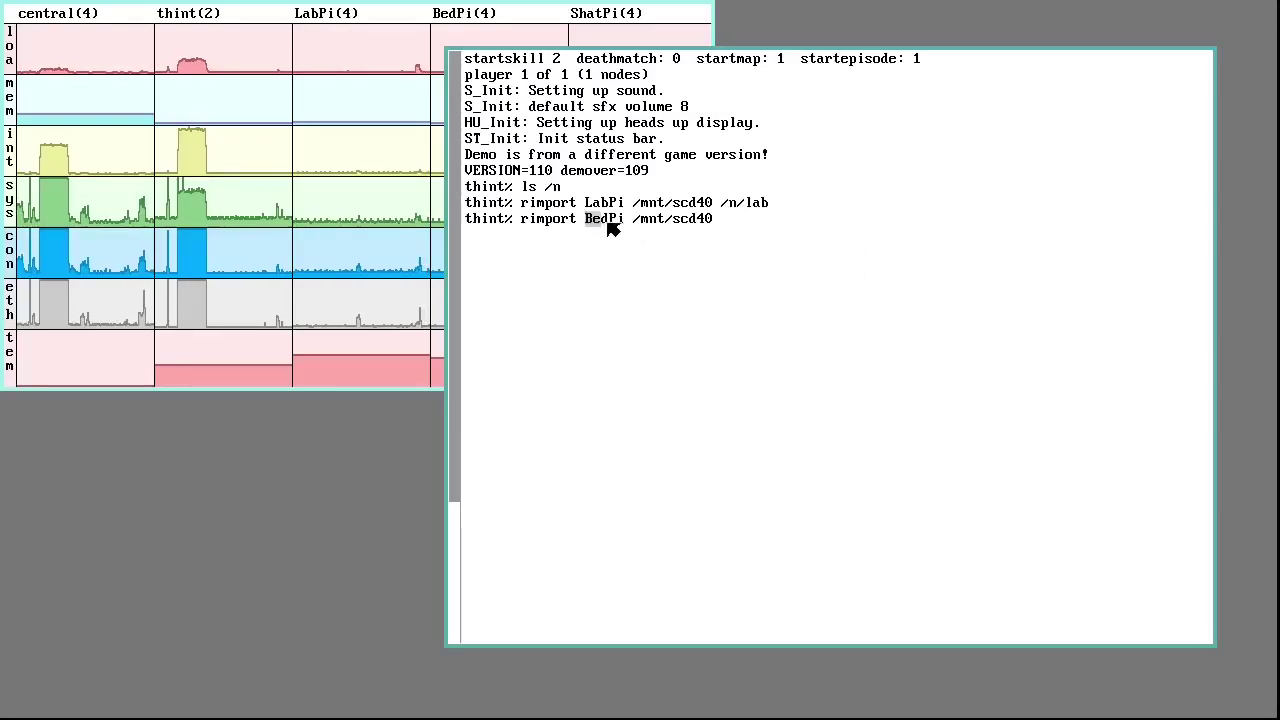
pyautogui.doubleClick(690, 219)
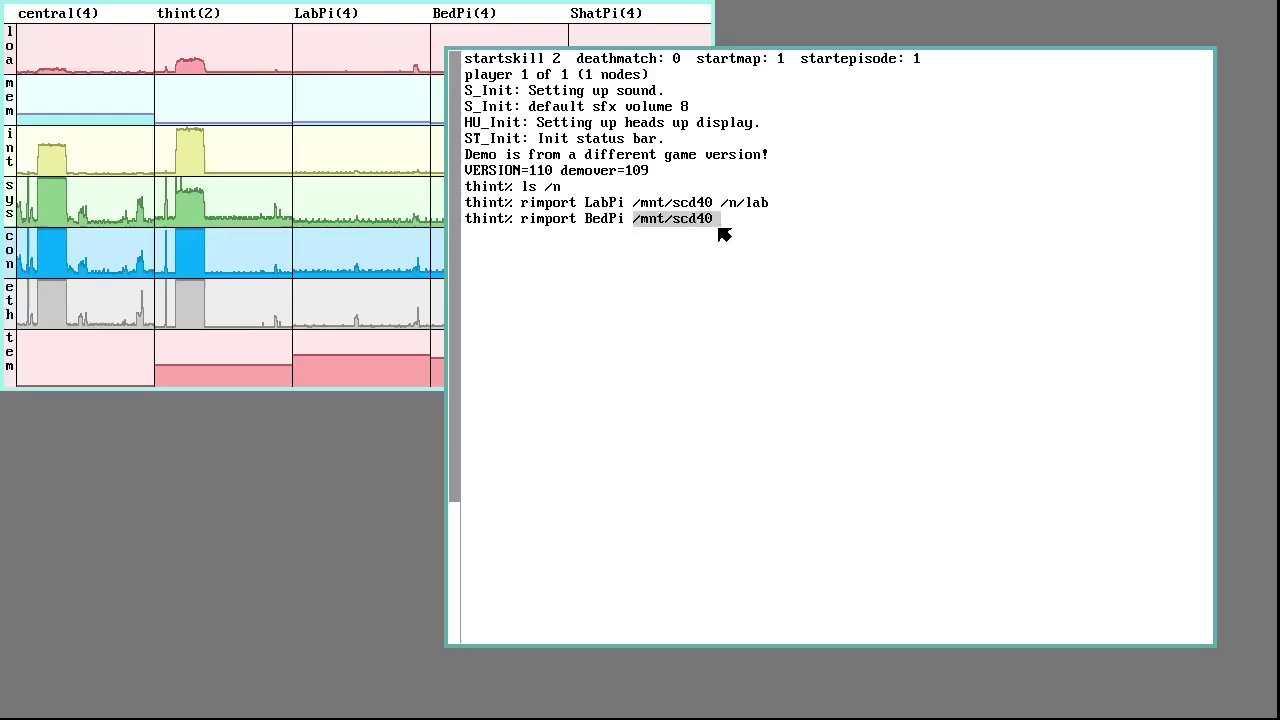
pyautogui.moveTo(626, 220); pyautogui.dragTo(720, 220)
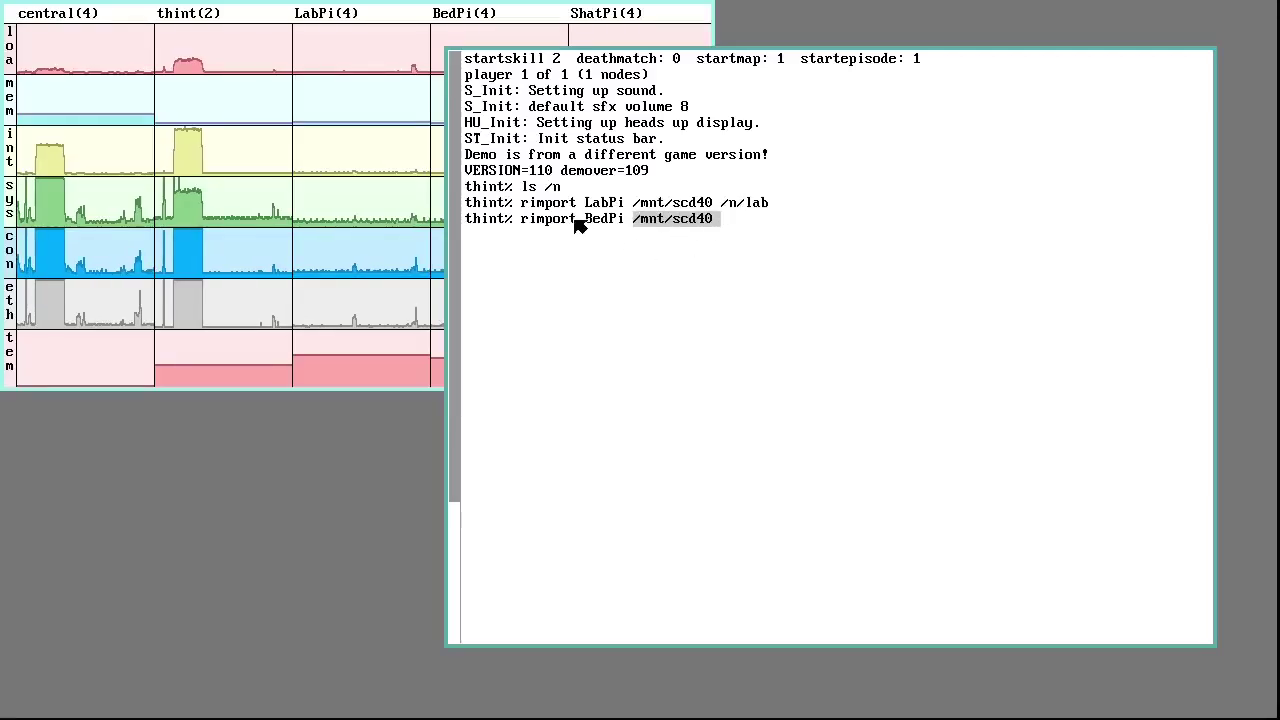
pyautogui.click(798, 224)
pyautogui.write('/')
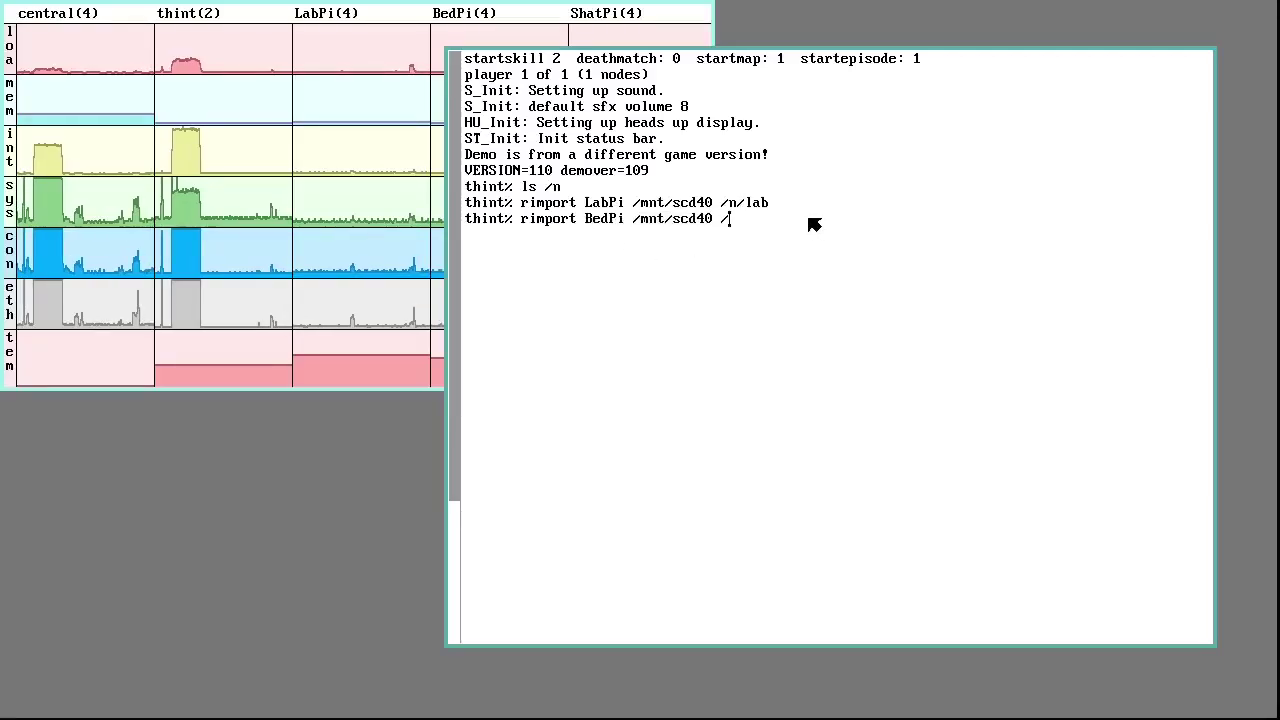
pyautogui.write('n/bed')
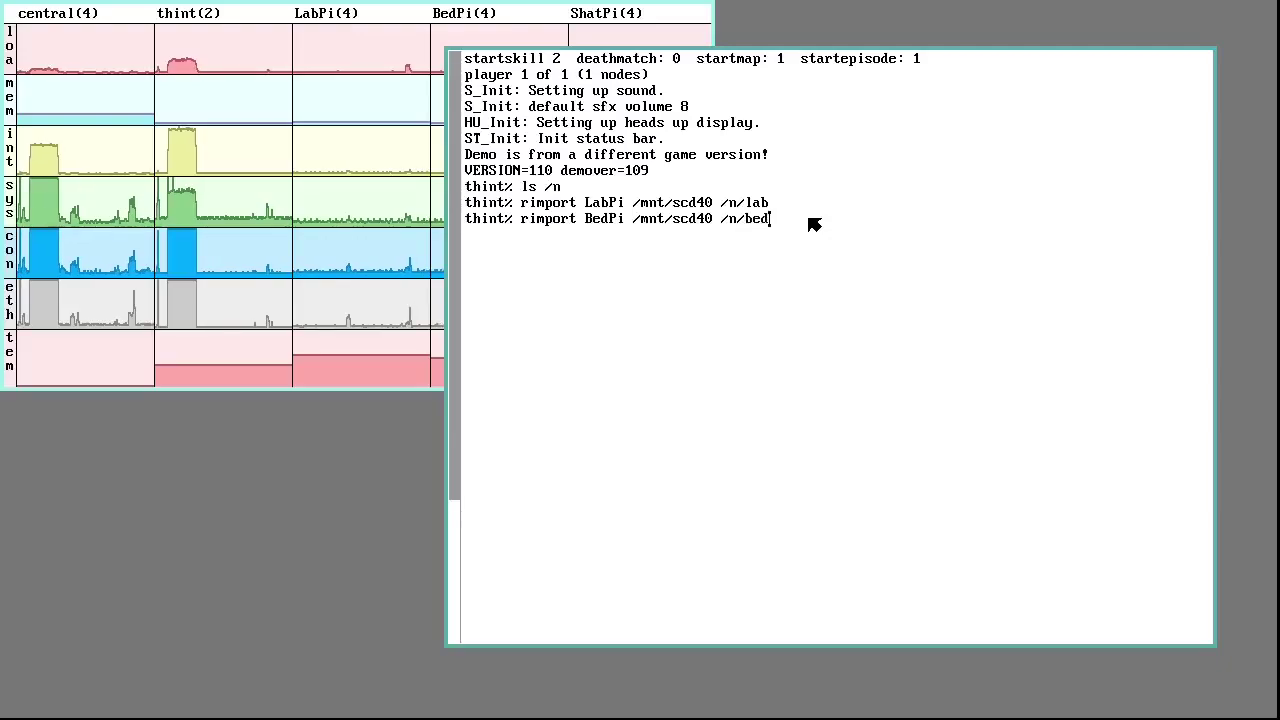
pyautogui.press('Return')
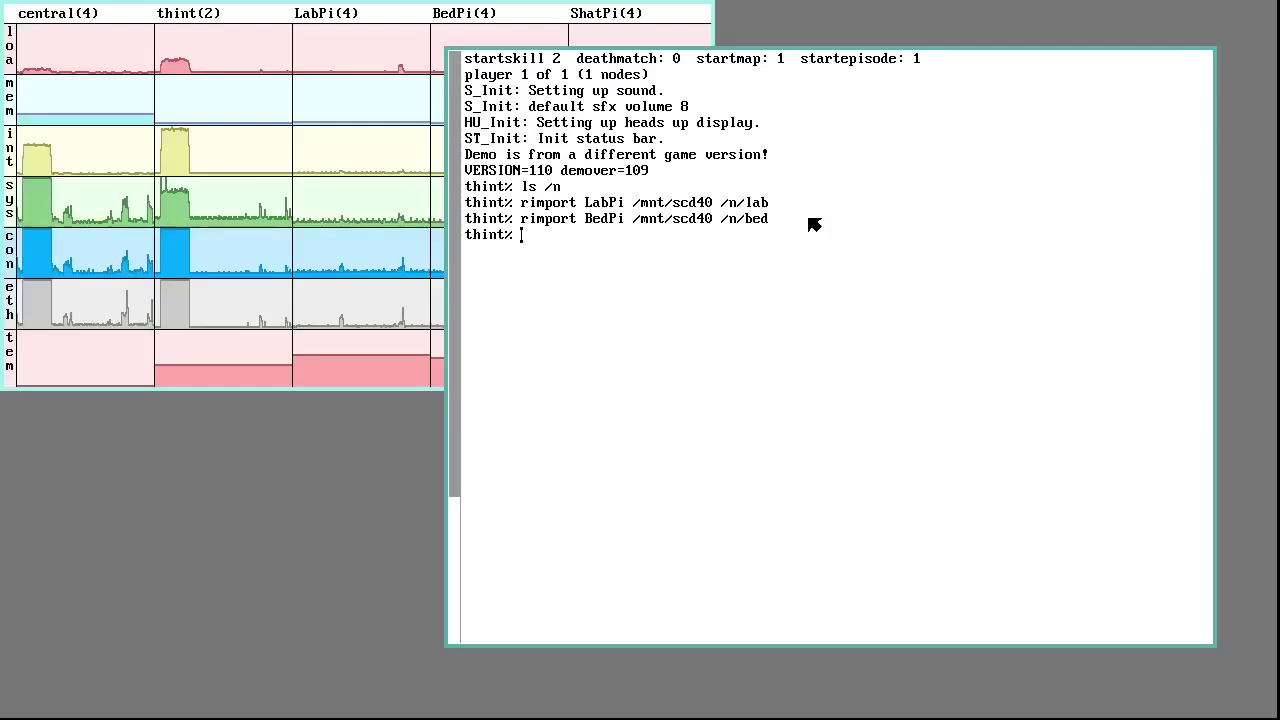
# List /n, then the sensor files in /n/lab and /n/bed
pyautogui.write('n')
pyautogui.press('Return')
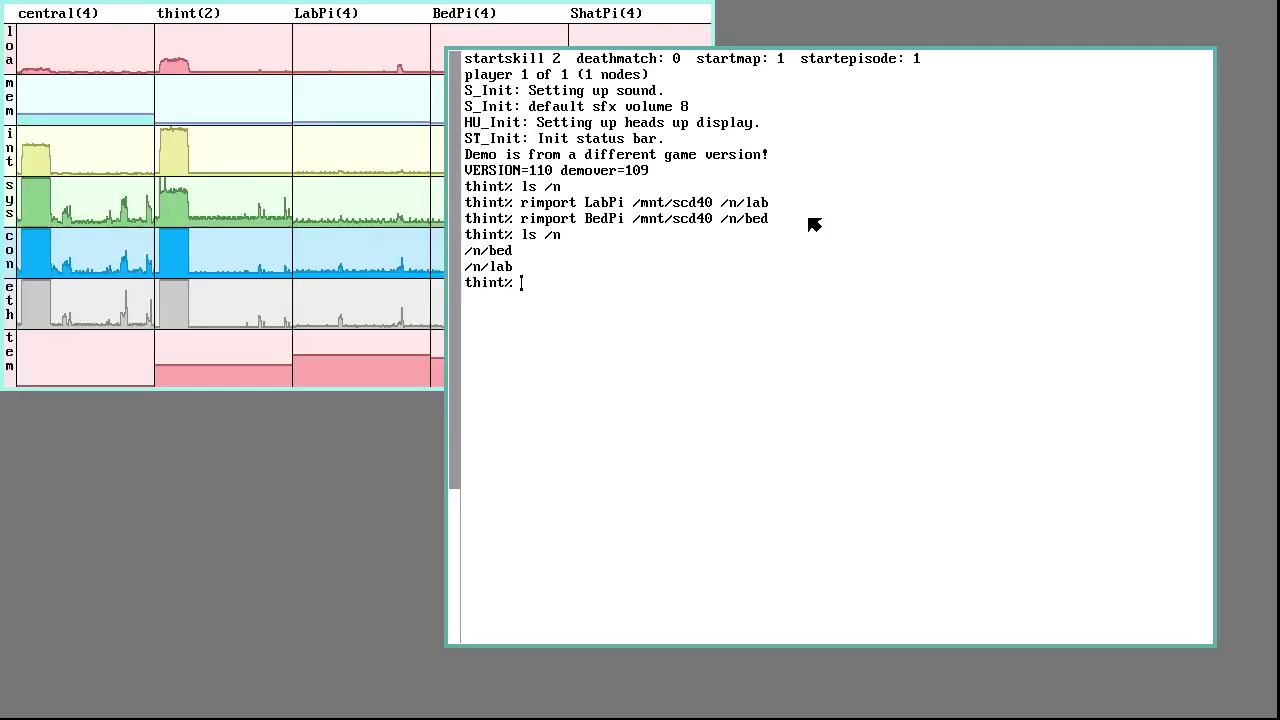
pyautogui.write('ls /')
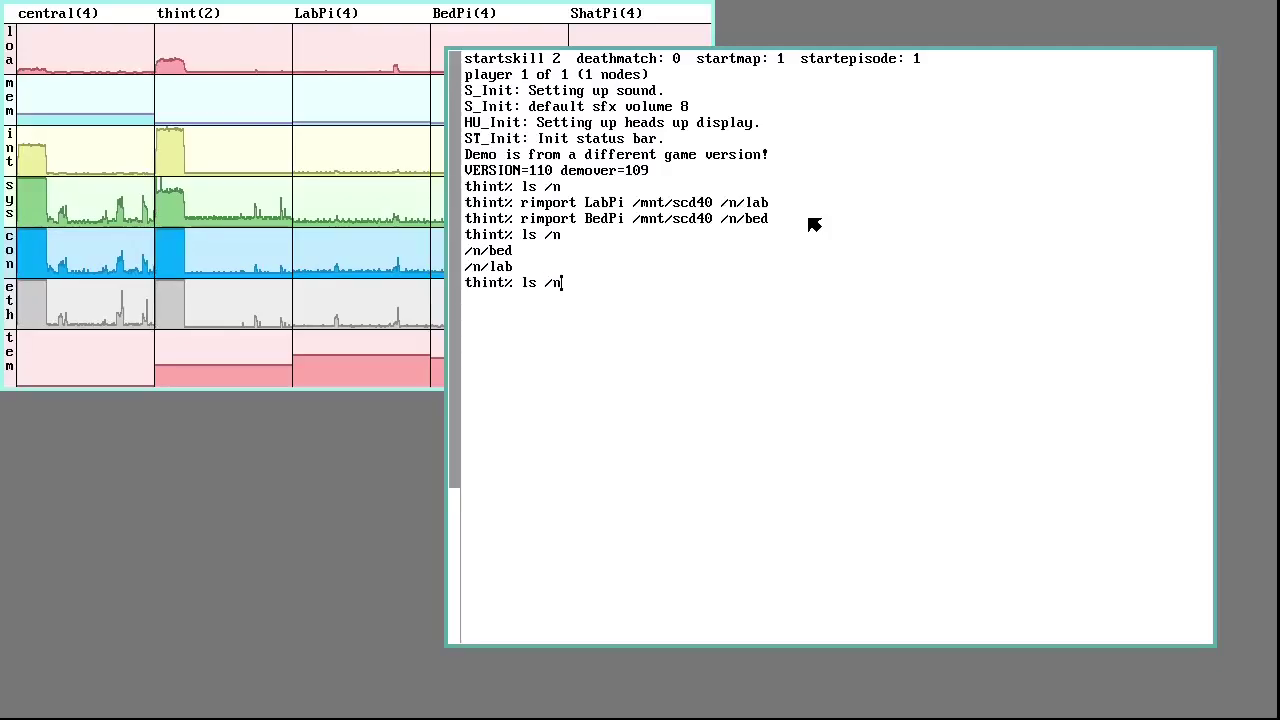
pyautogui.write('n/lab')
pyautogui.press('Return')
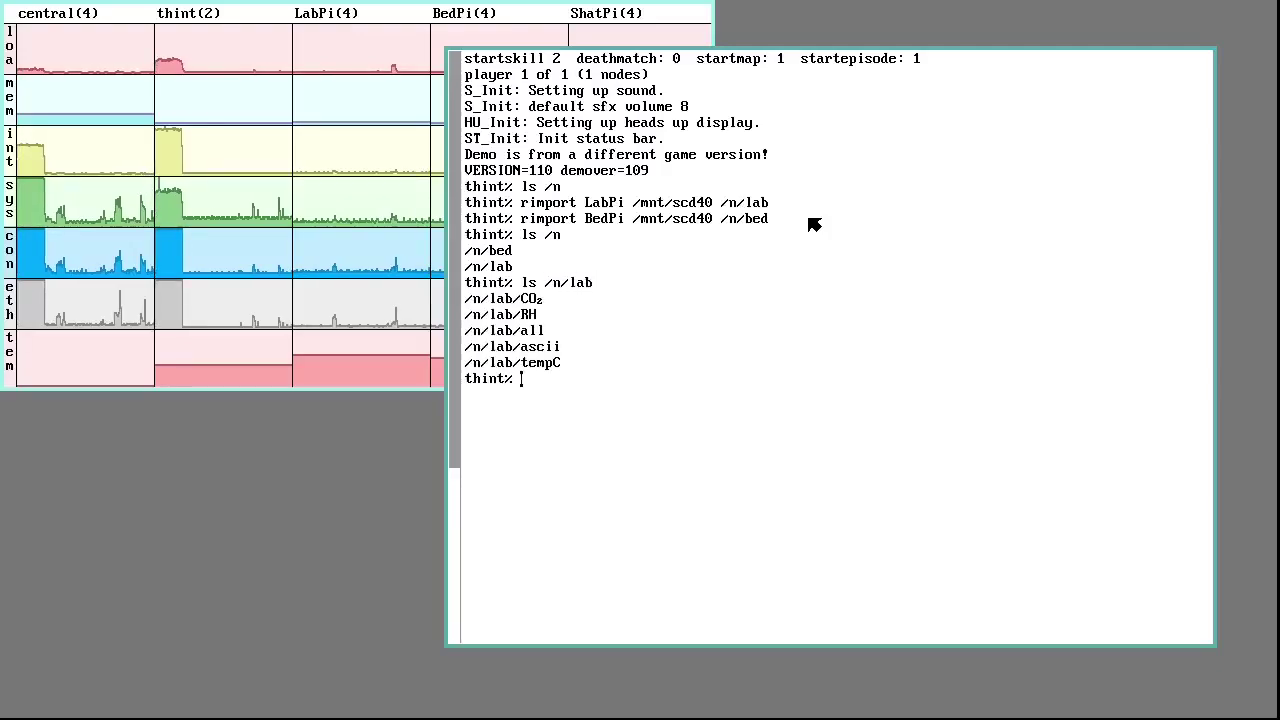
pyautogui.write('ls /n/')
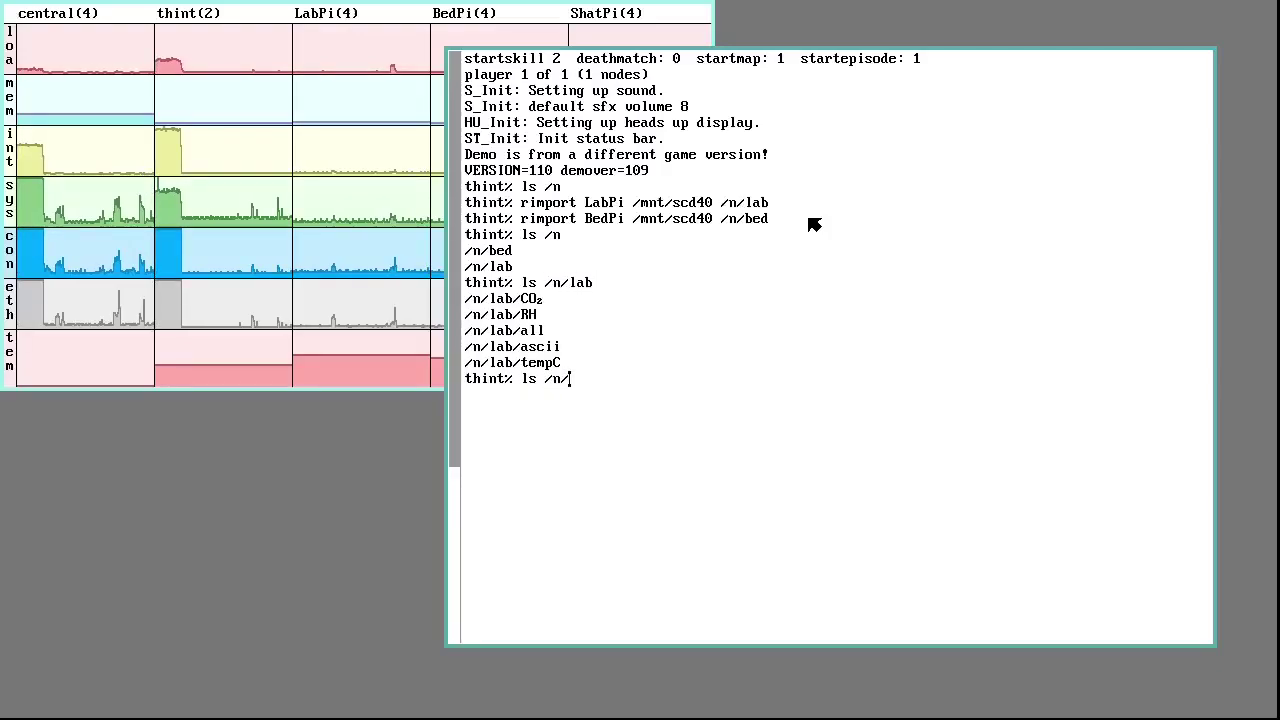
pyautogui.write('bed')
pyautogui.press('Return')
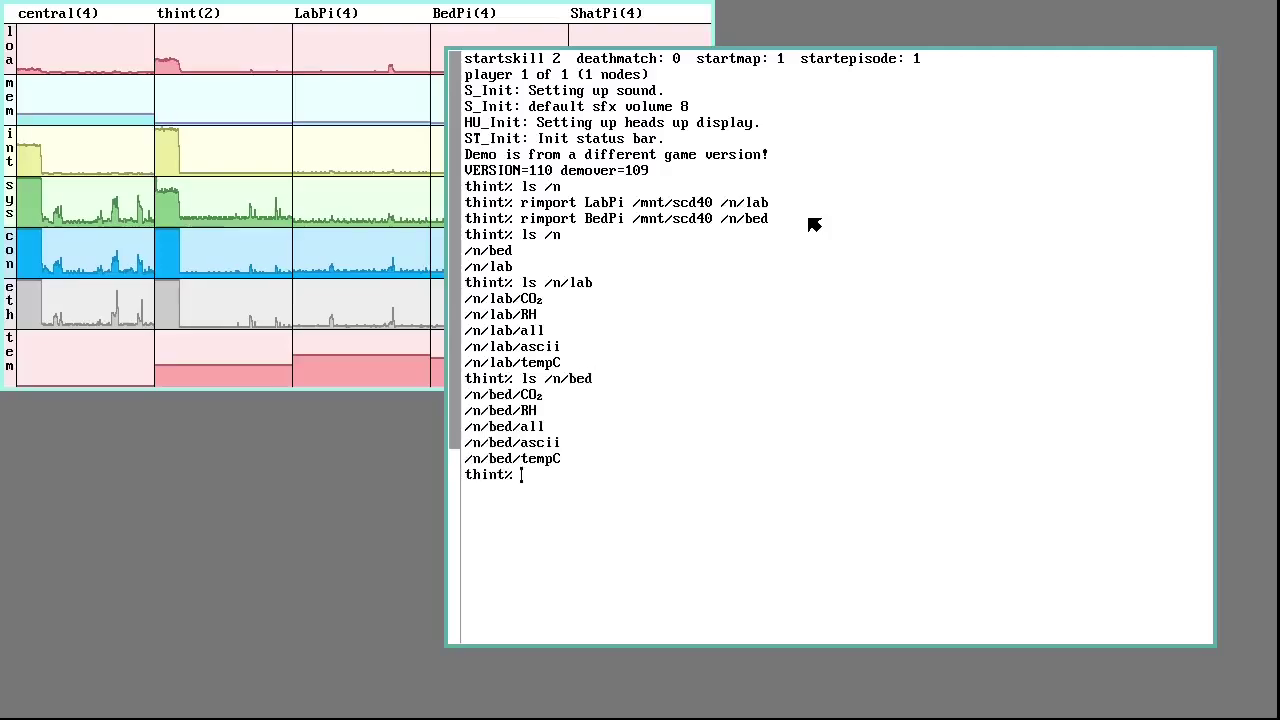
# Cat /n/lab/all (1084ppm, 27.6°C, 51.5%) and /n/bed/all (1684ppm, 27.9°C, 50.3%)
pyautogui.write('cat')
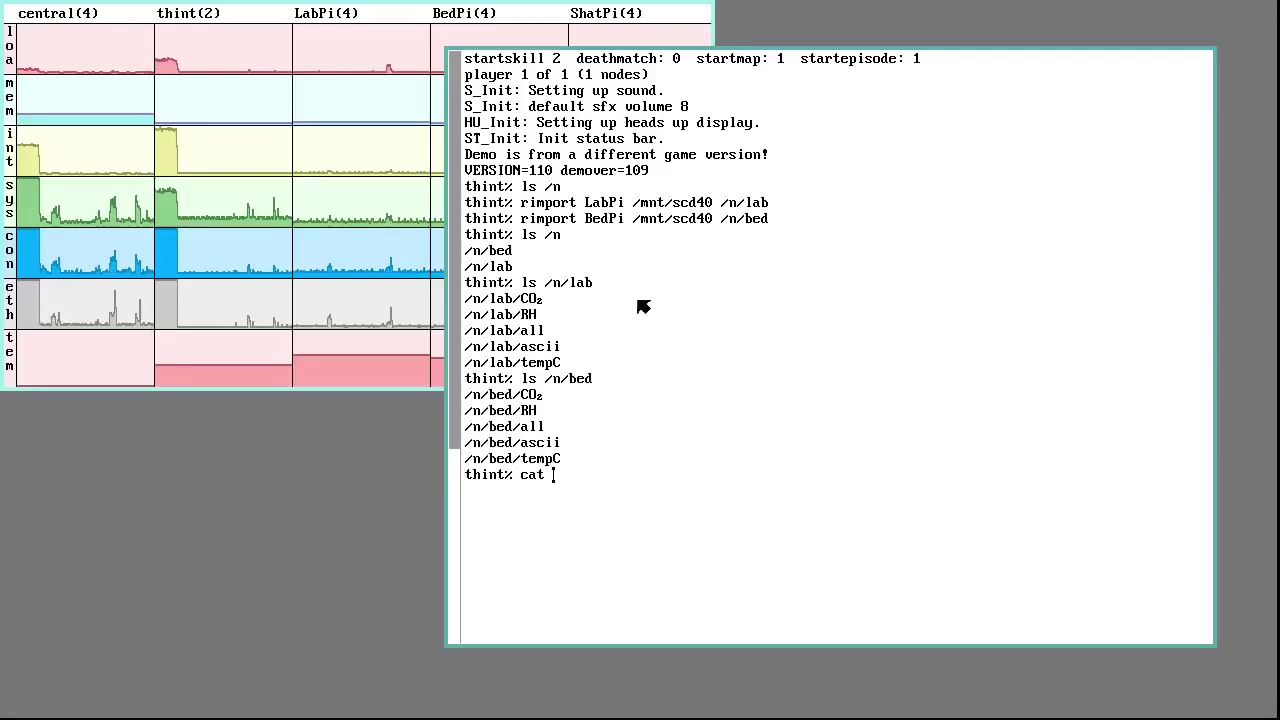
pyautogui.moveTo(465, 338); pyautogui.dragTo(543, 338)
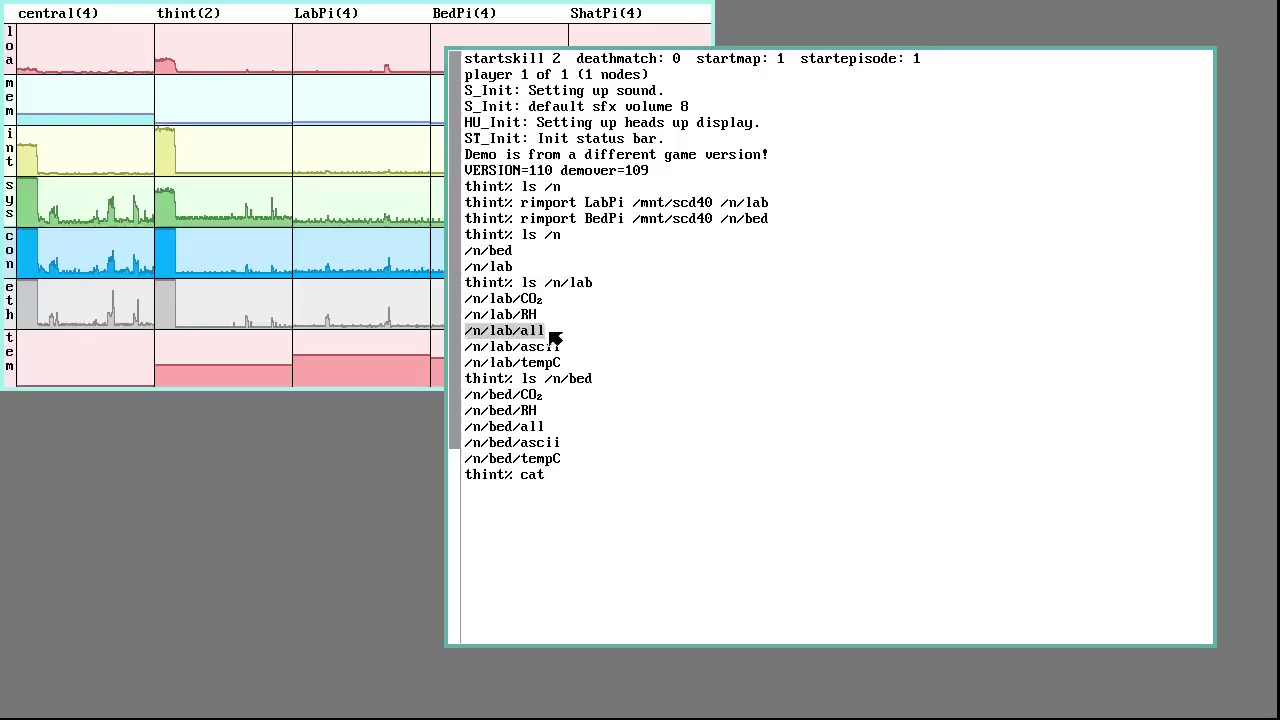
pyautogui.middleClick(531, 333)
pyautogui.middleClick(528, 329)
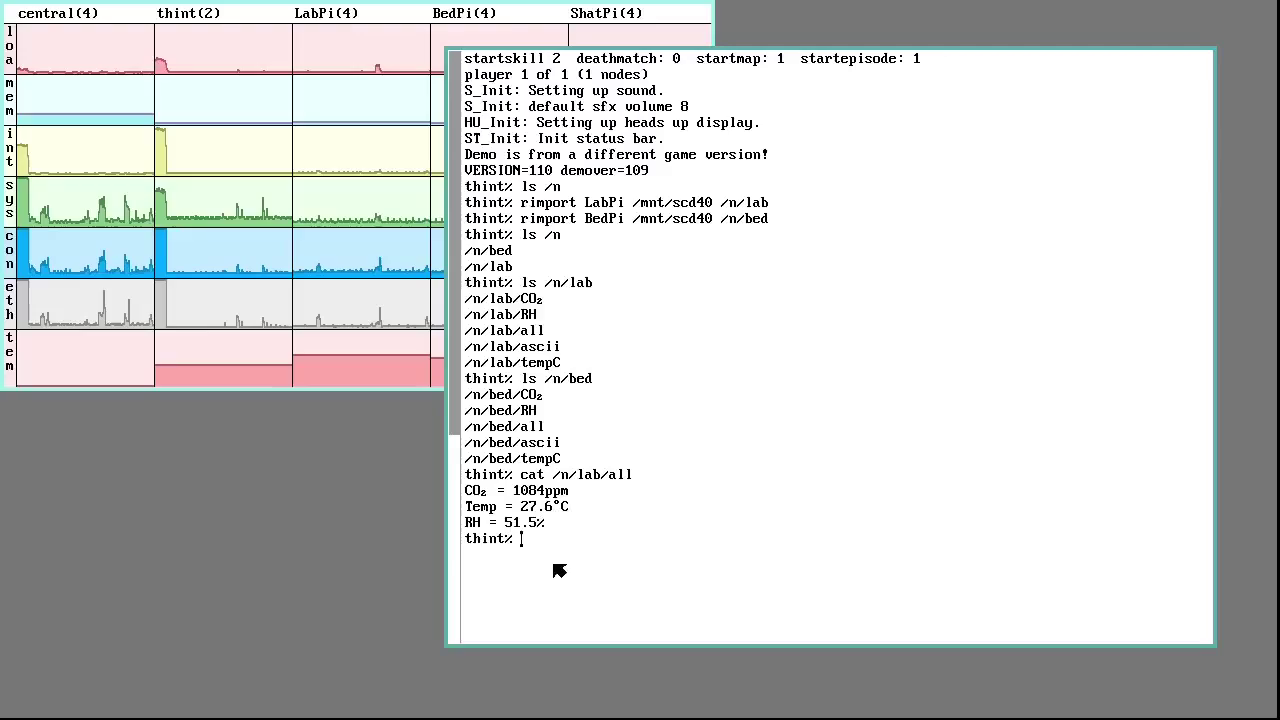
pyautogui.write('ca')
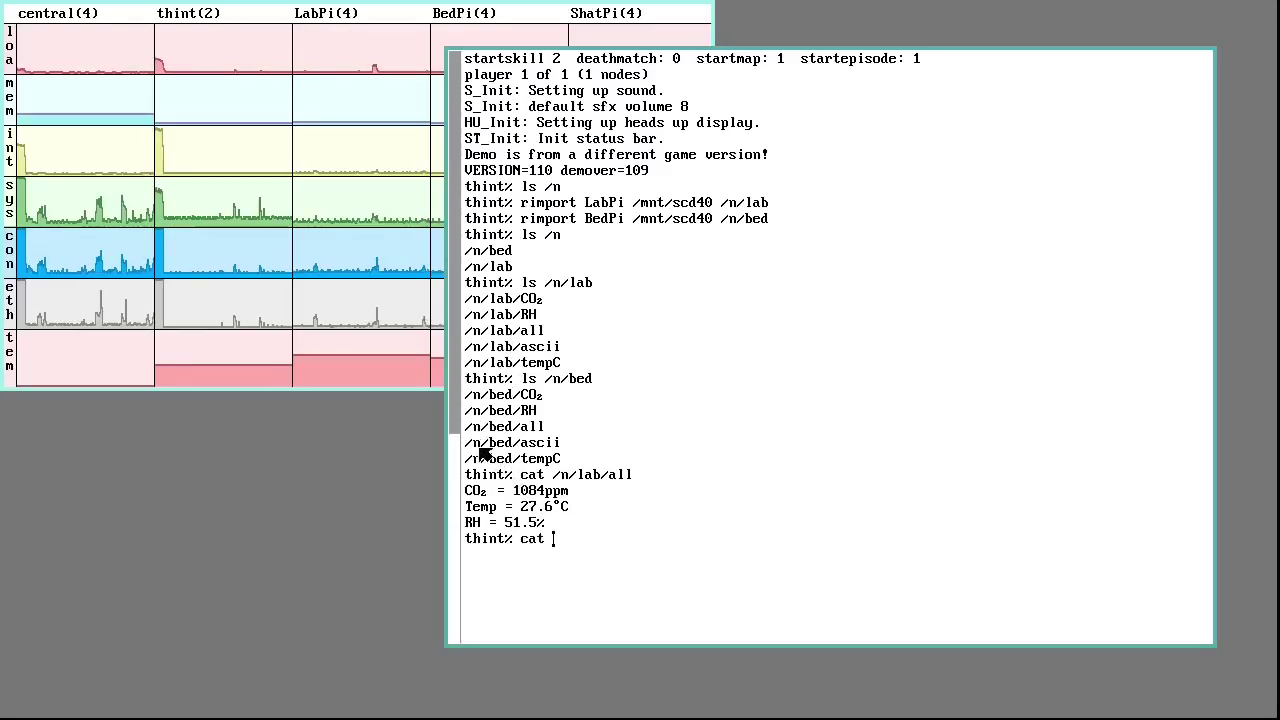
pyautogui.write('t')
pyautogui.moveTo(471, 431); pyautogui.dragTo(557, 433)
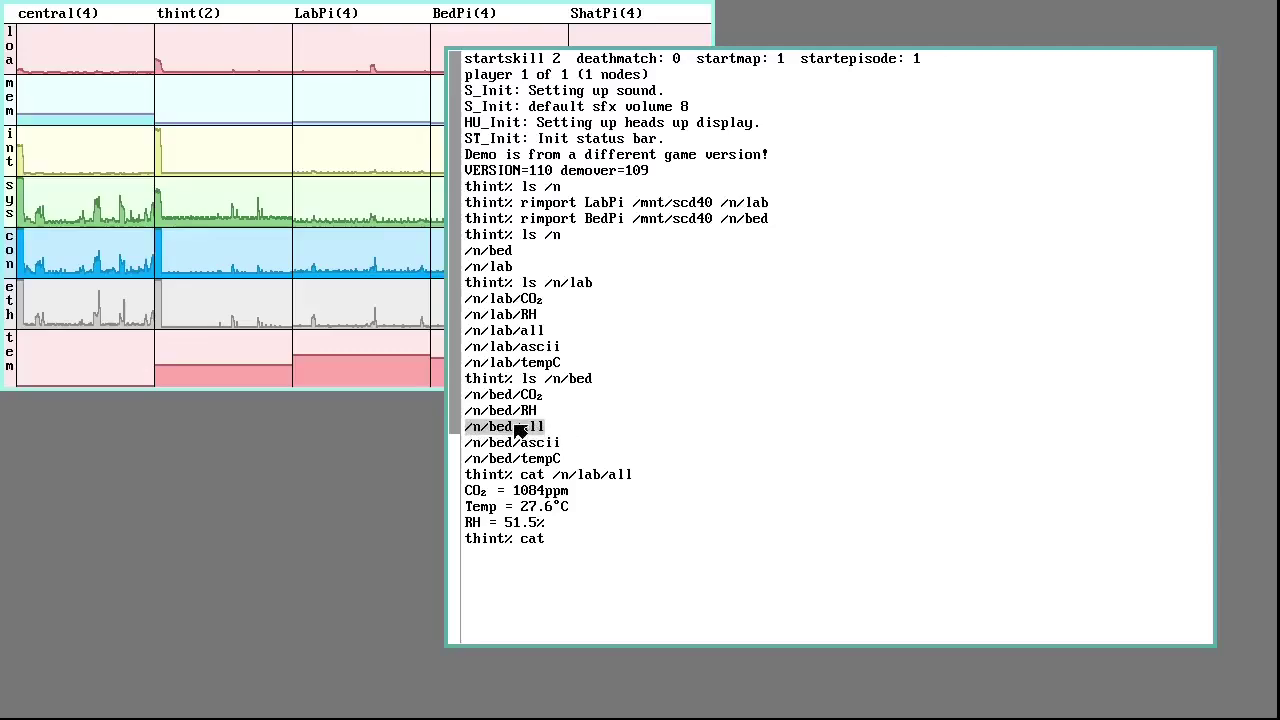
pyautogui.middleClick(520, 430)
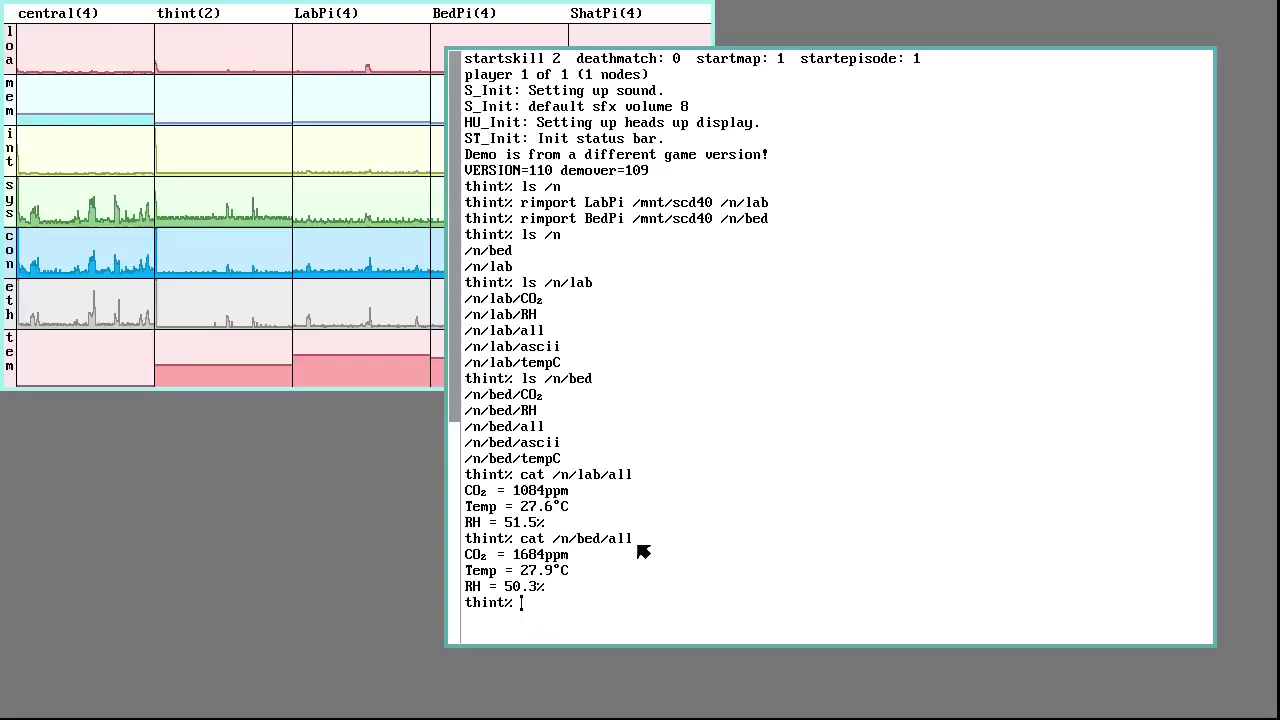
# Scroll the rc window to the thint% prompt and begin typing a new rimport command
pyautogui.scroll(-5, 651, 543)
pyautogui.scroll(5, 651, 543)
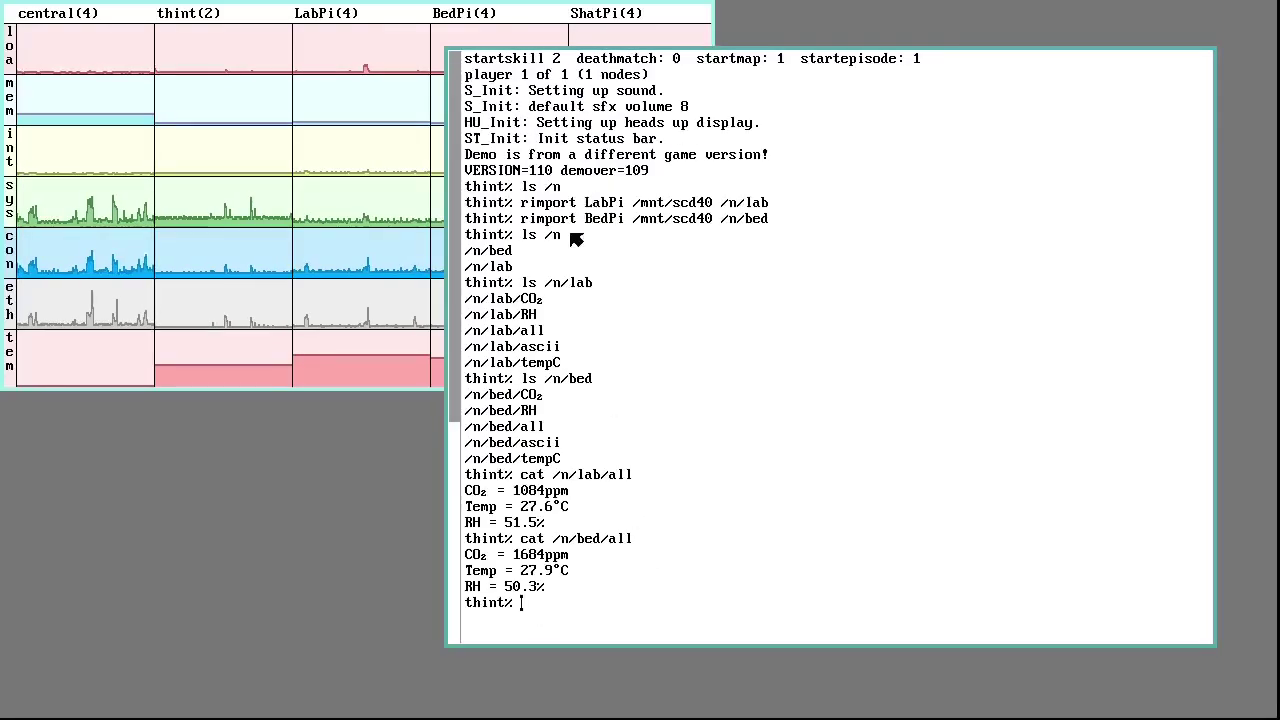
pyautogui.scroll(-3, 609, 109)
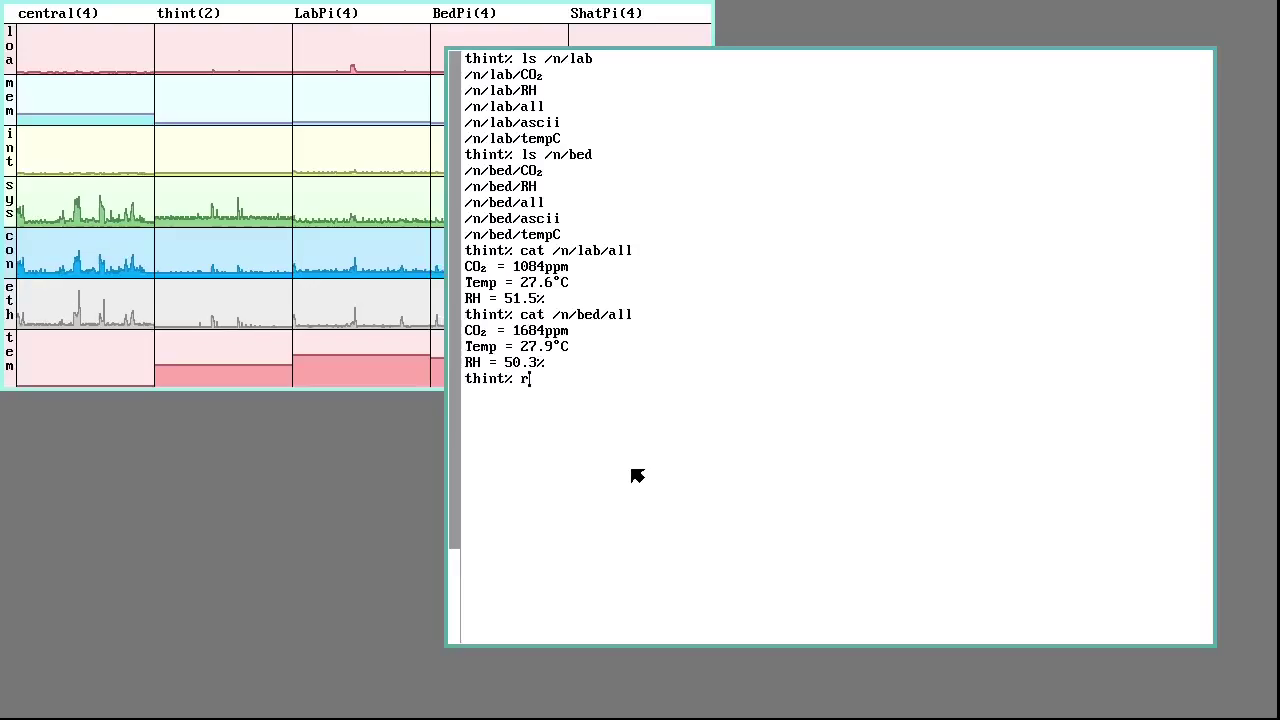
pyautogui.write('import')
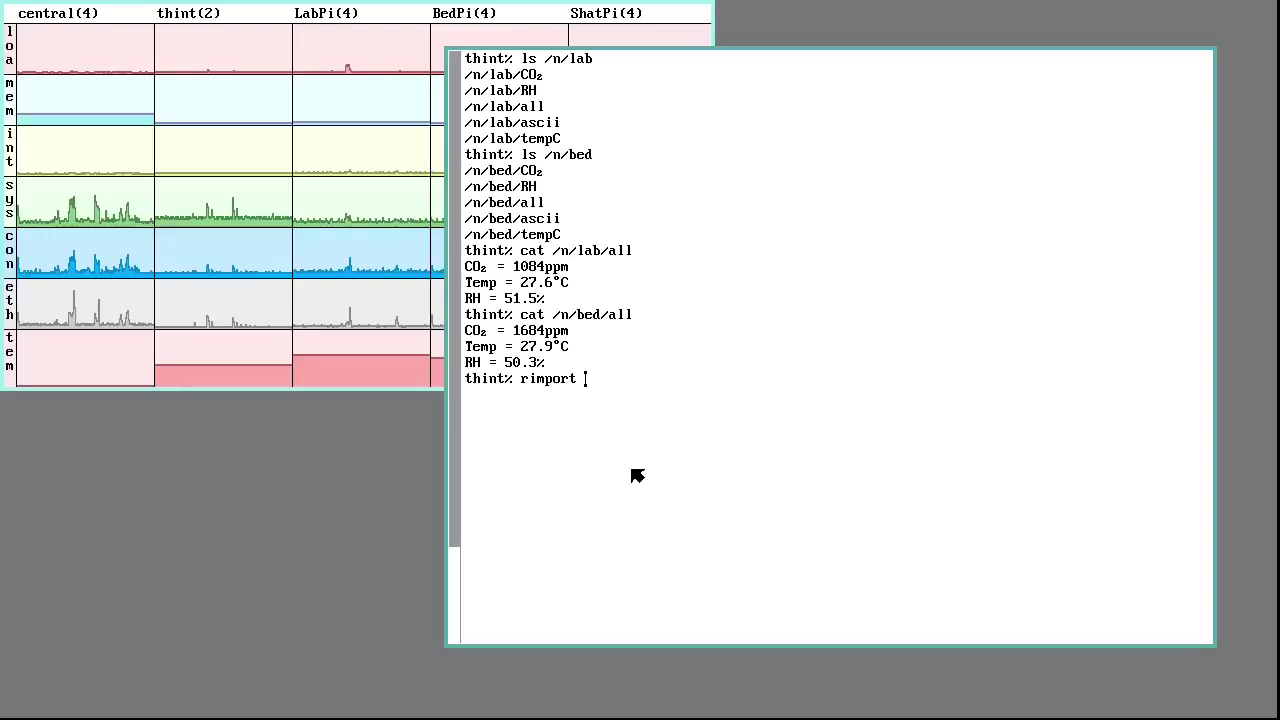
# Run rimport ShatPi /mnt/shat /n/shat, then list /n and the /n/shat sensor files
pyautogui.write('Shat')
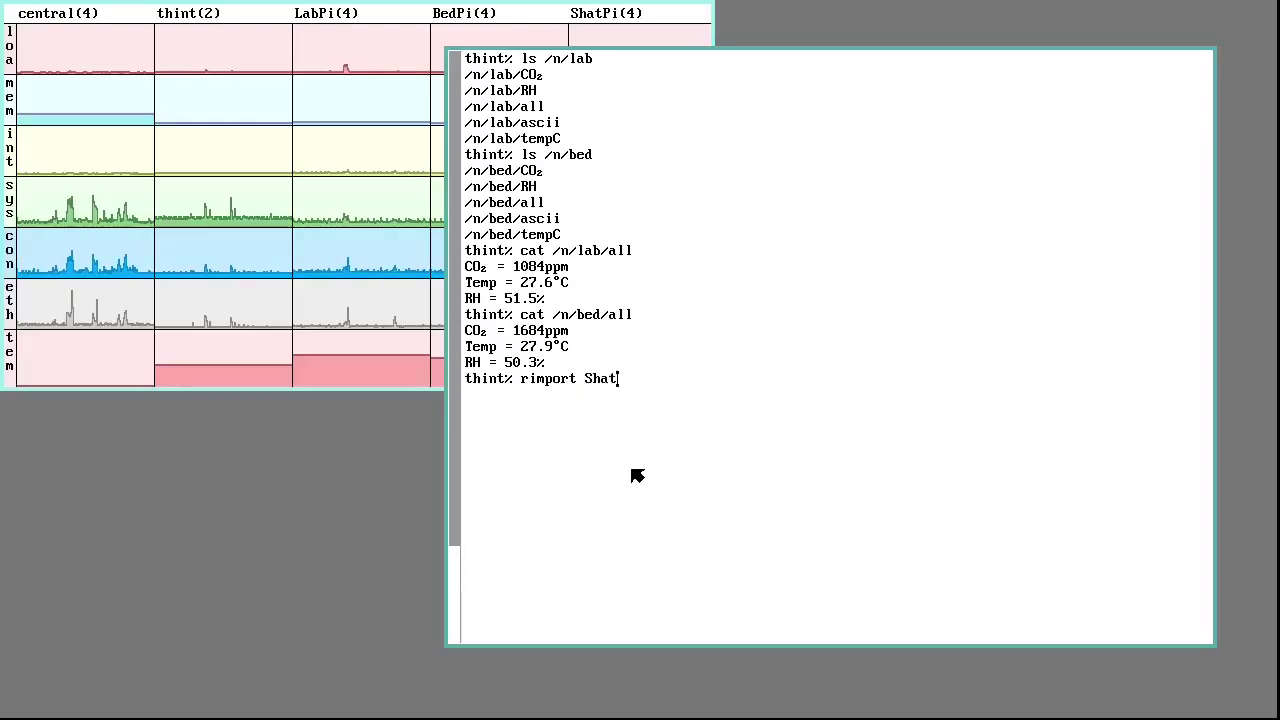
pyautogui.write('Pi')
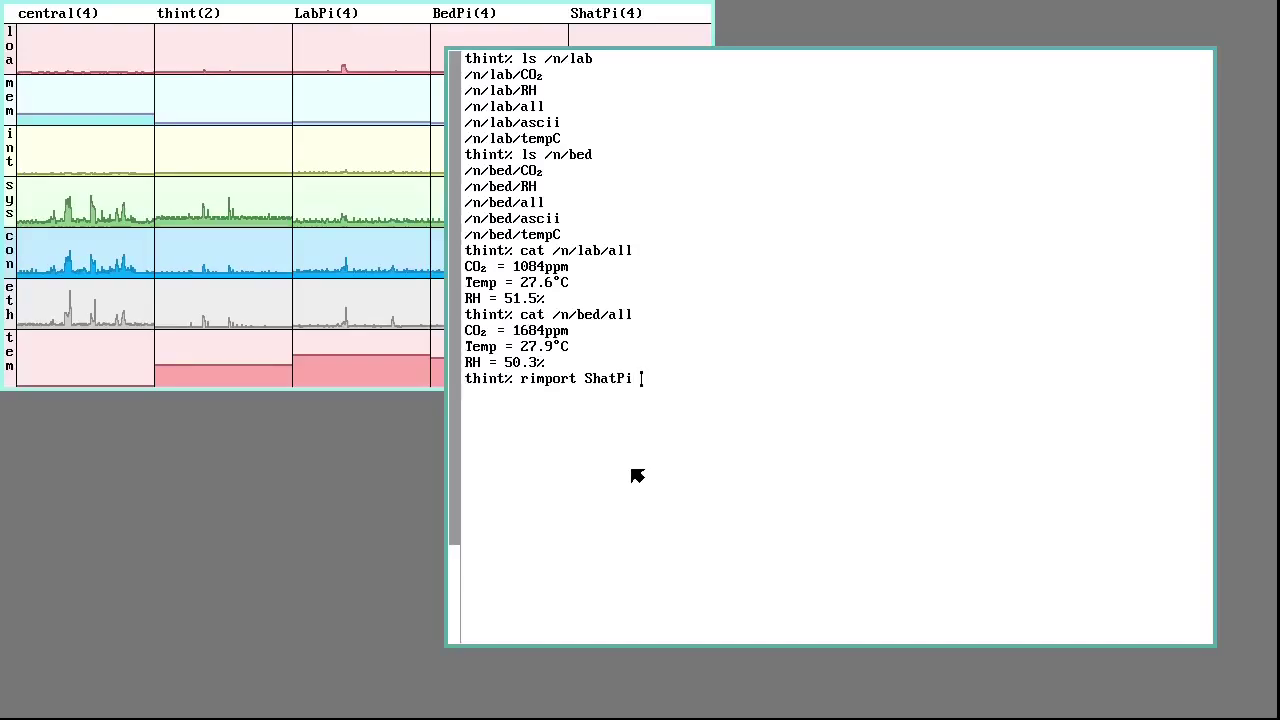
pyautogui.write(' /mnt/sh')
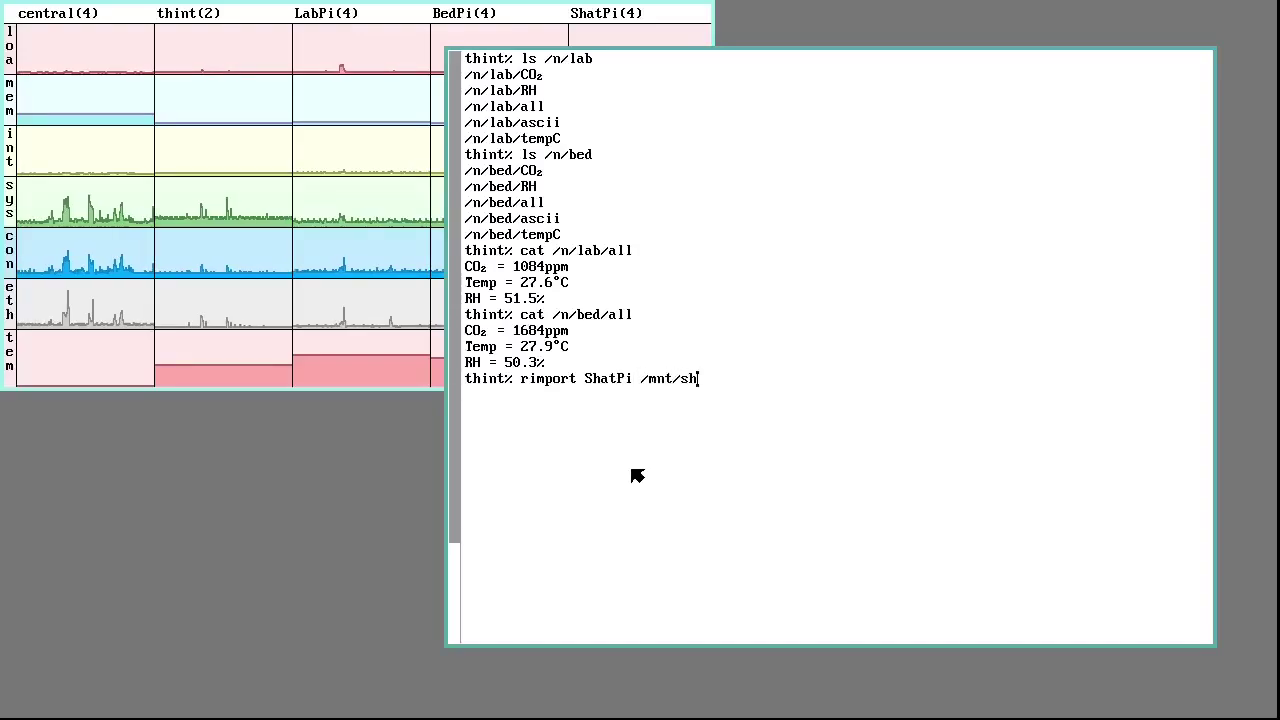
pyautogui.write('at /n/')
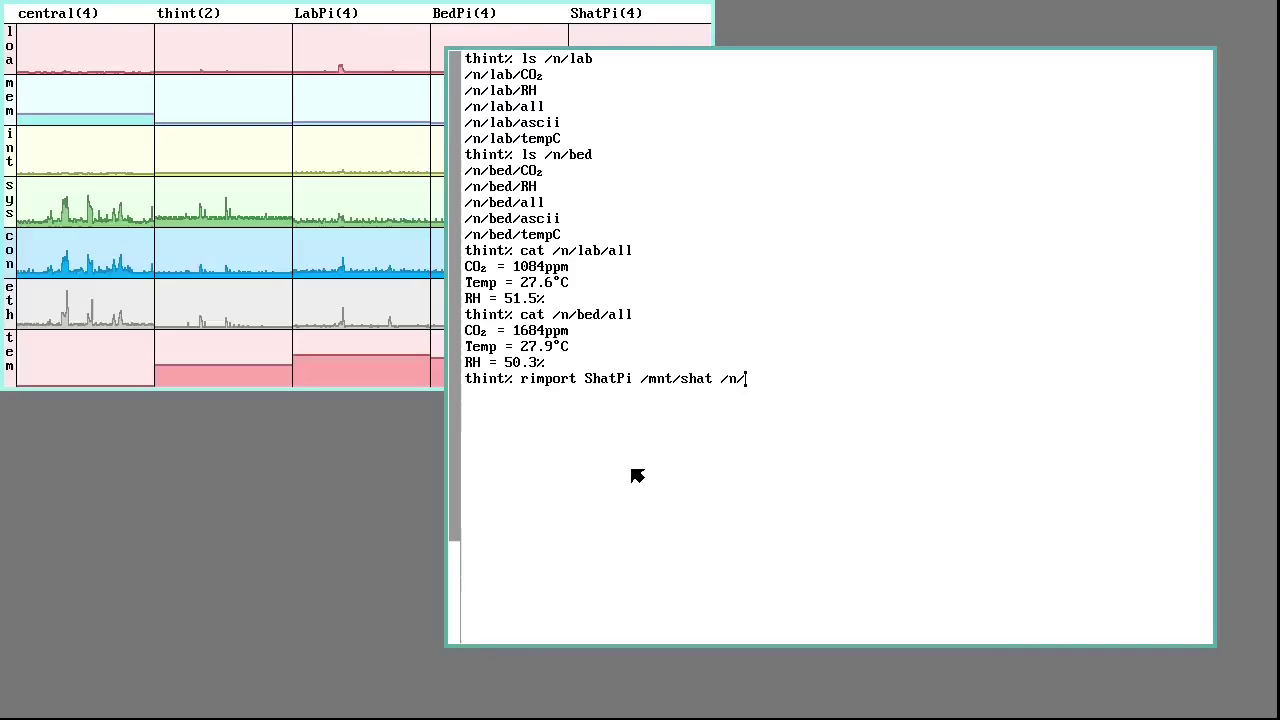
pyautogui.write('sha')
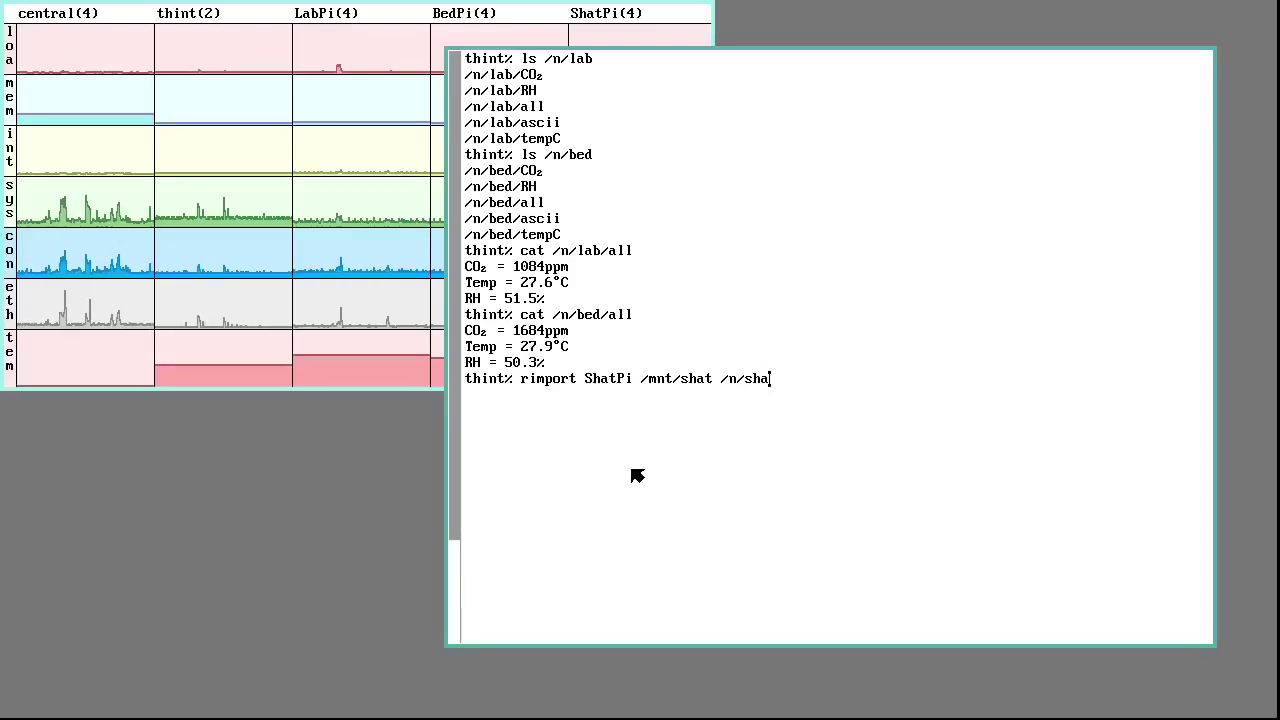
pyautogui.write('t')
pyautogui.press('Return')
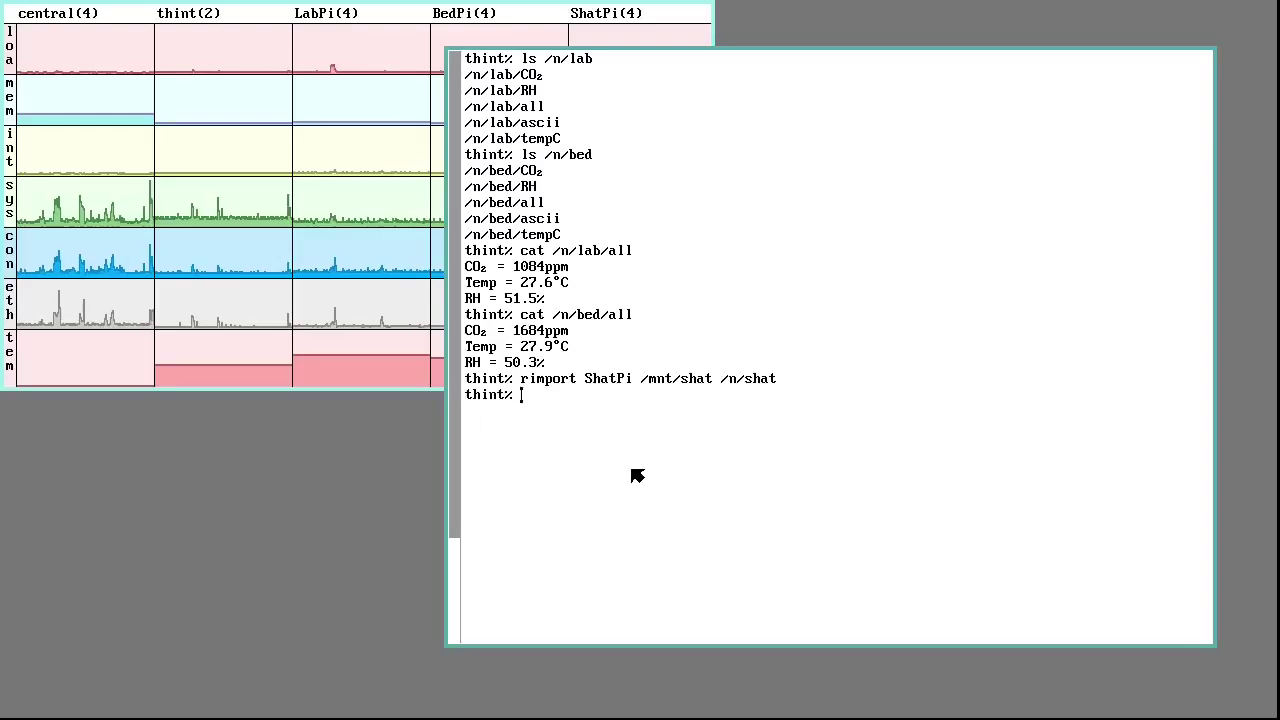
pyautogui.write('s /n')
pyautogui.press('Return')
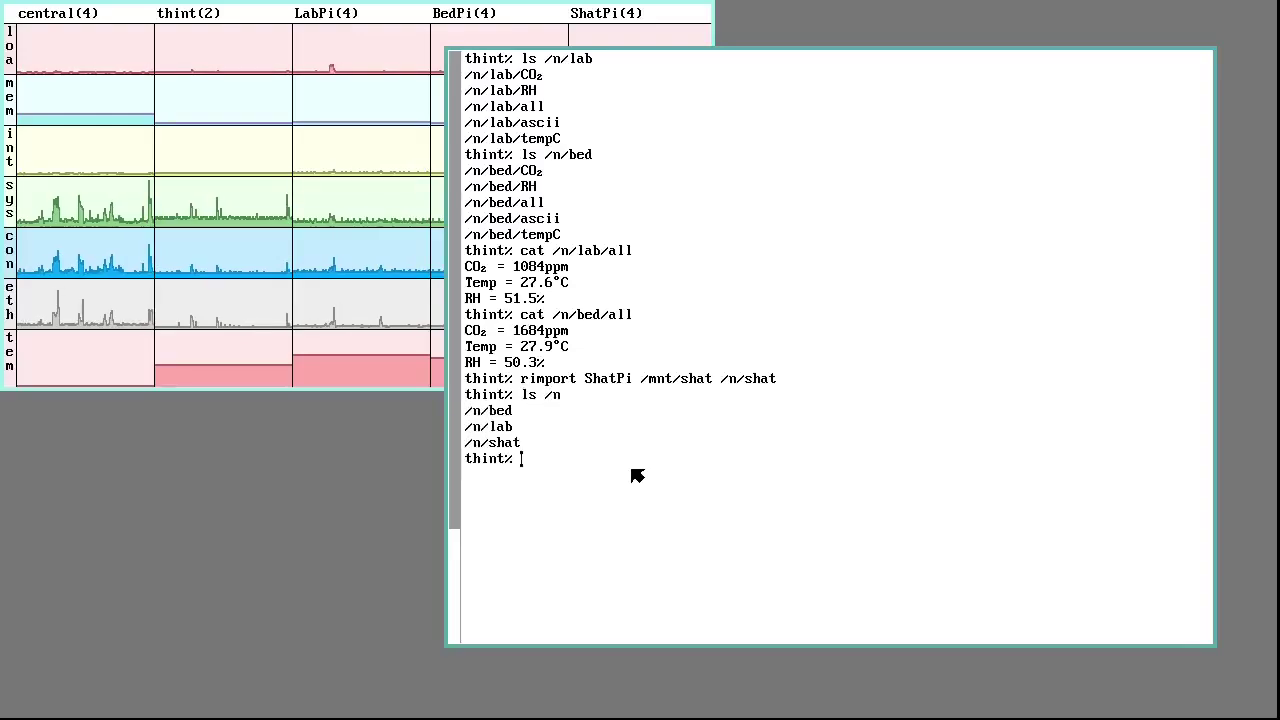
pyautogui.write('ls /n/shat')
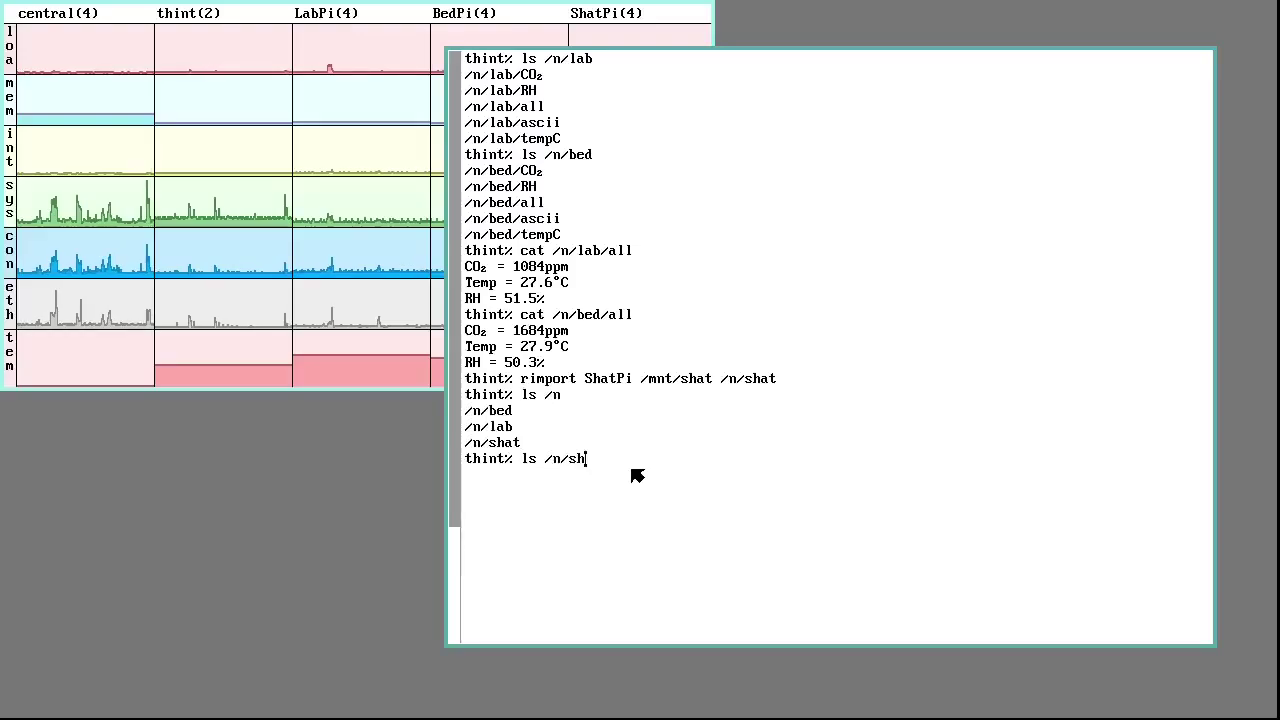
pyautogui.press('Return')
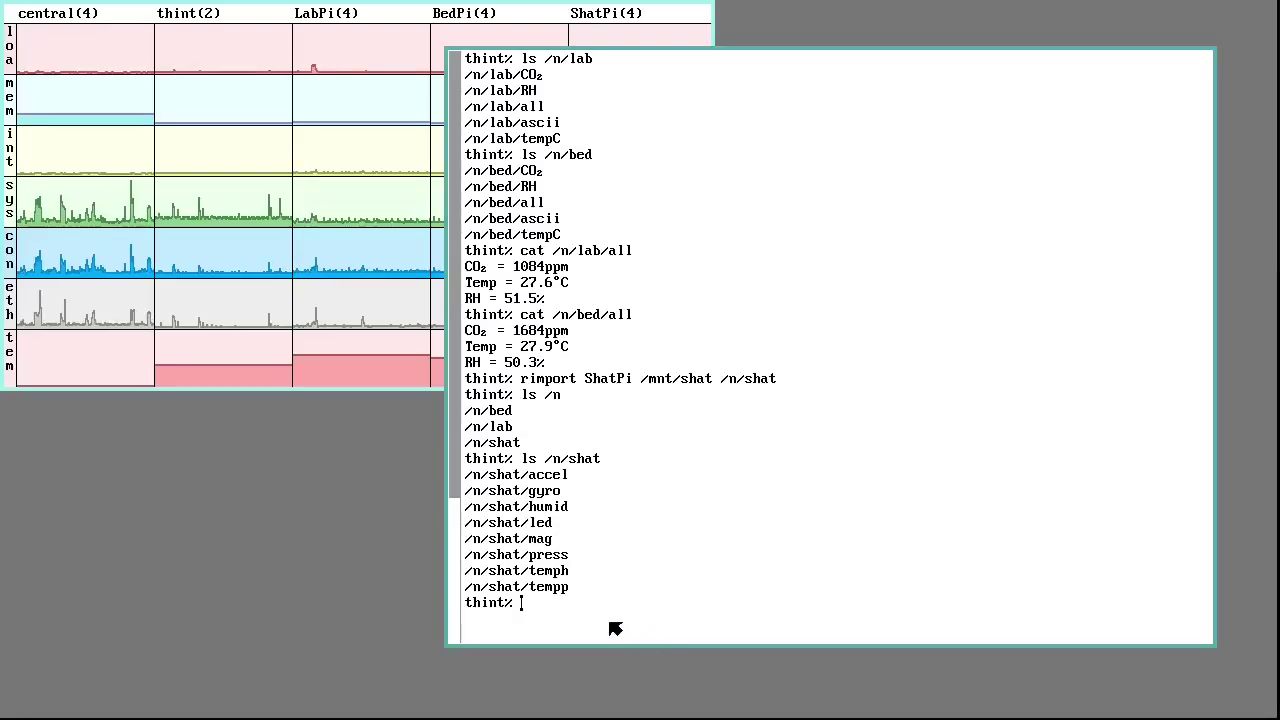
# Read ShatPi's temperature (29.6) and humidity (43.1) by sending cat with each /n/shat path
pyautogui.write('cat')
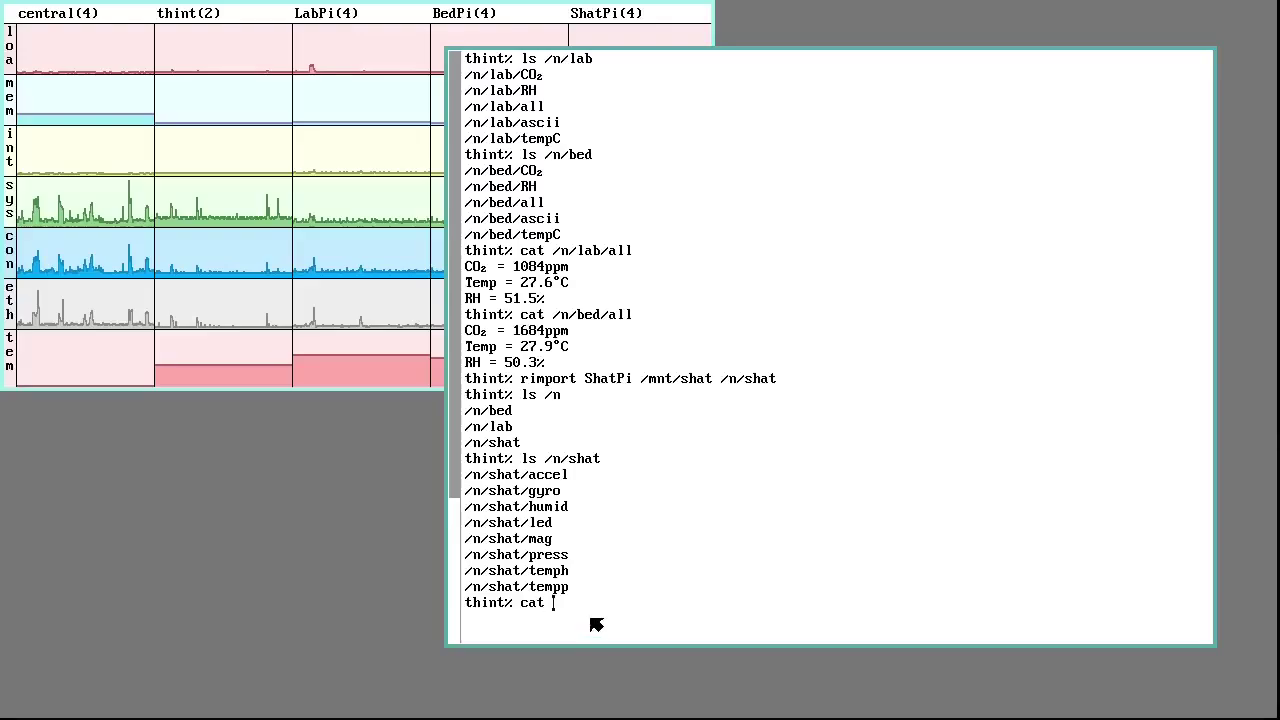
pyautogui.moveTo(466, 587); pyautogui.dragTo(609, 591)
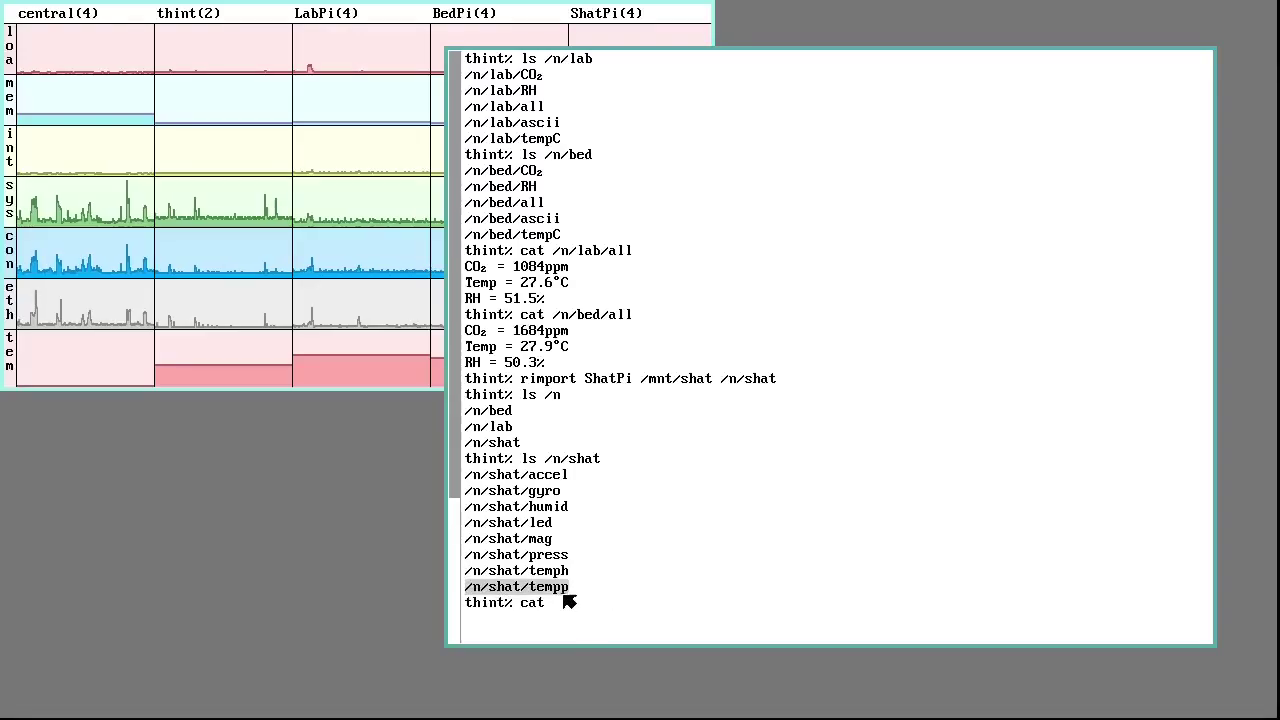
pyautogui.middleClick(569, 601)
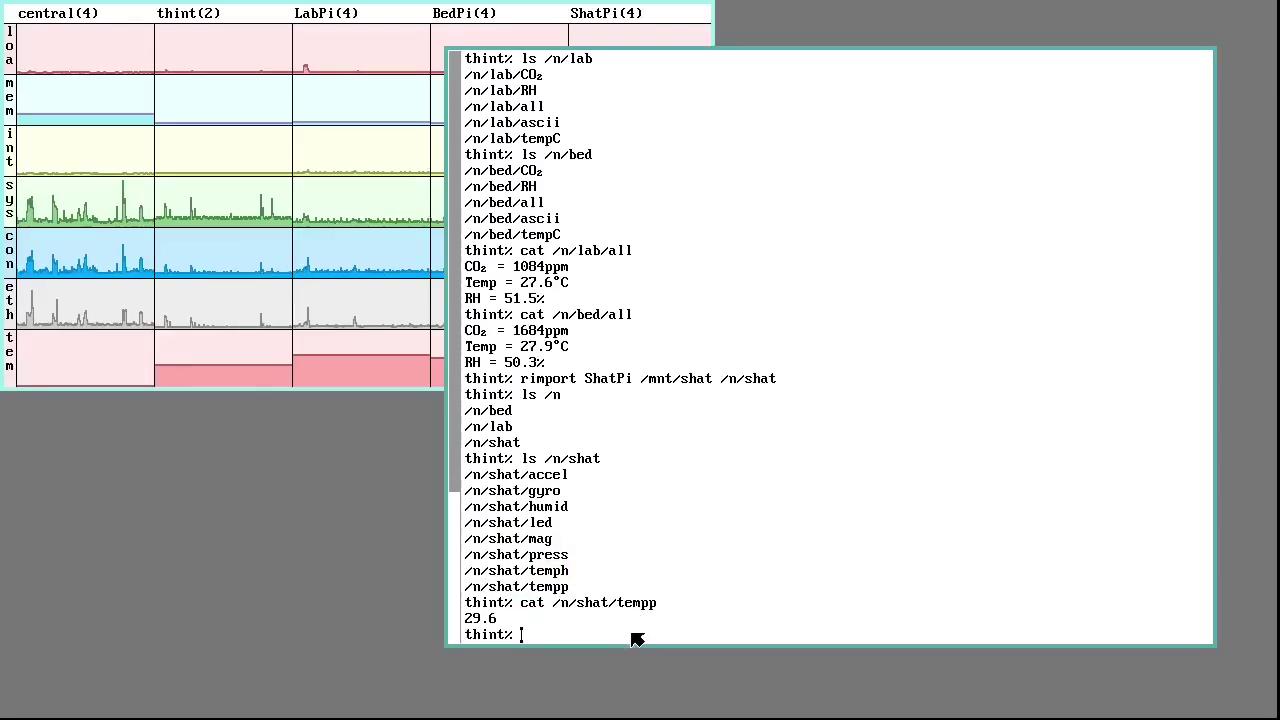
pyautogui.write('c')
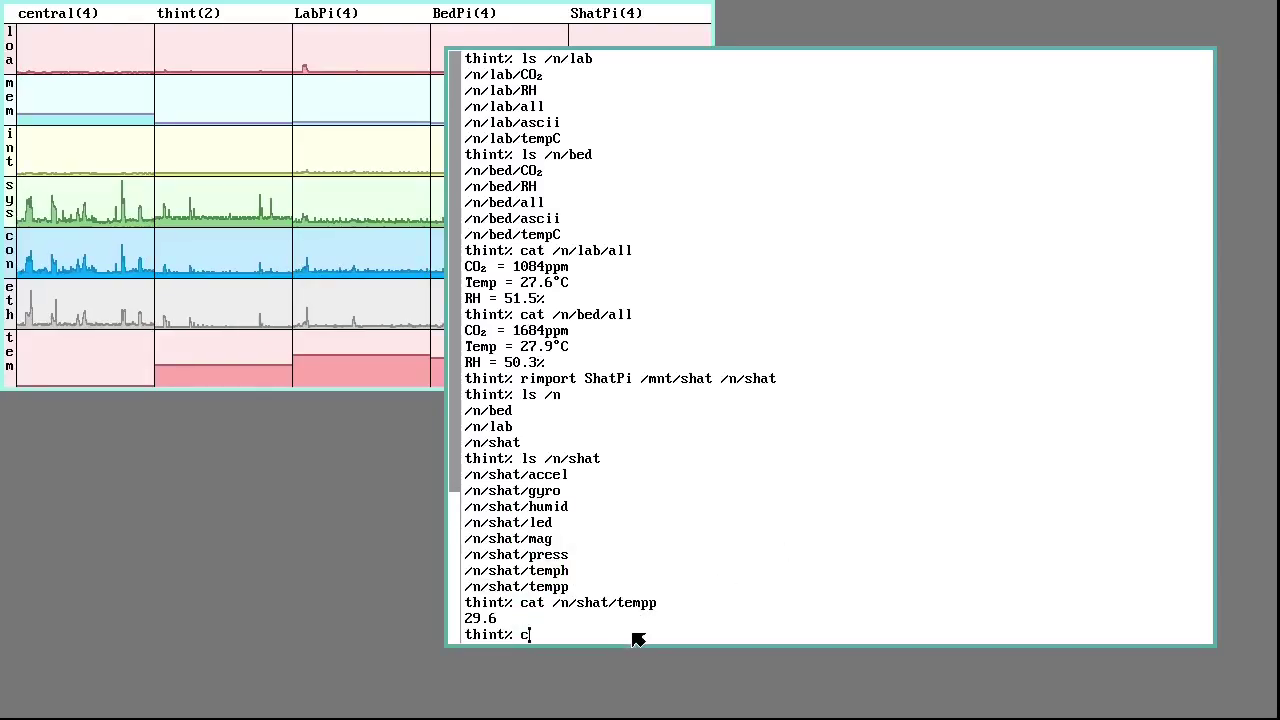
pyautogui.write('at')
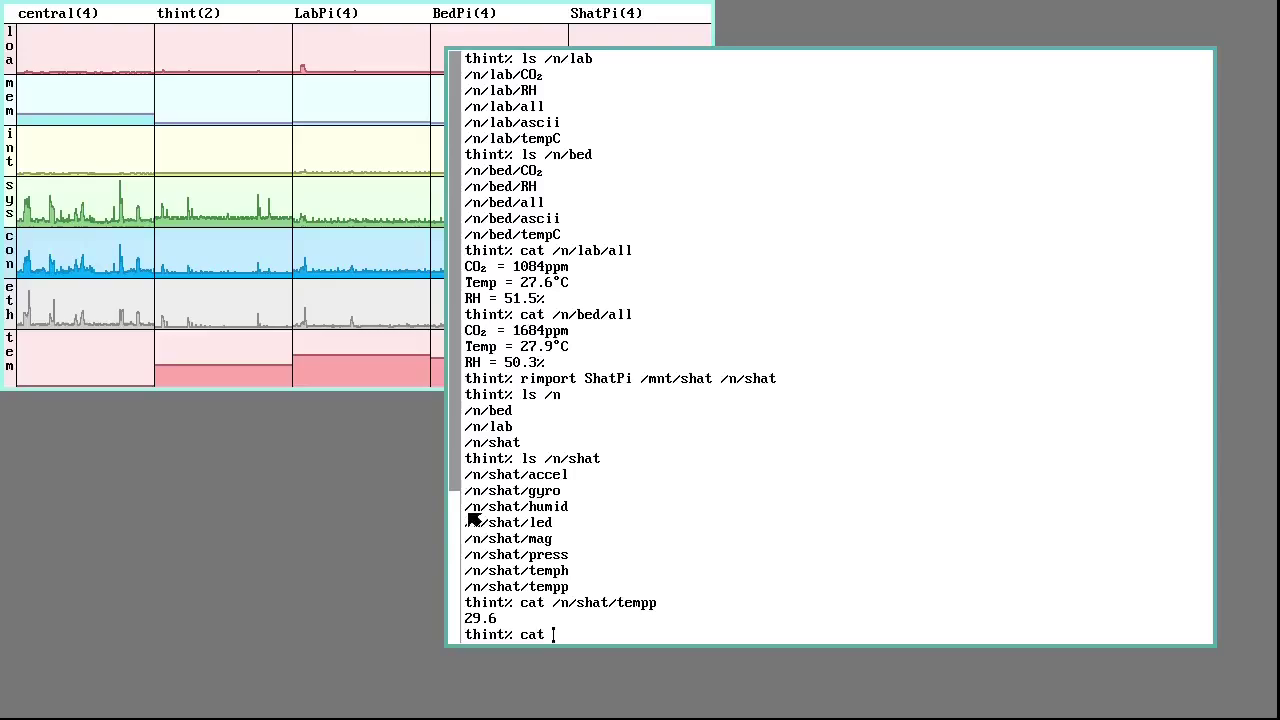
pyautogui.moveTo(467, 514); pyautogui.dragTo(605, 506)
pyautogui.middleClick(543, 511)
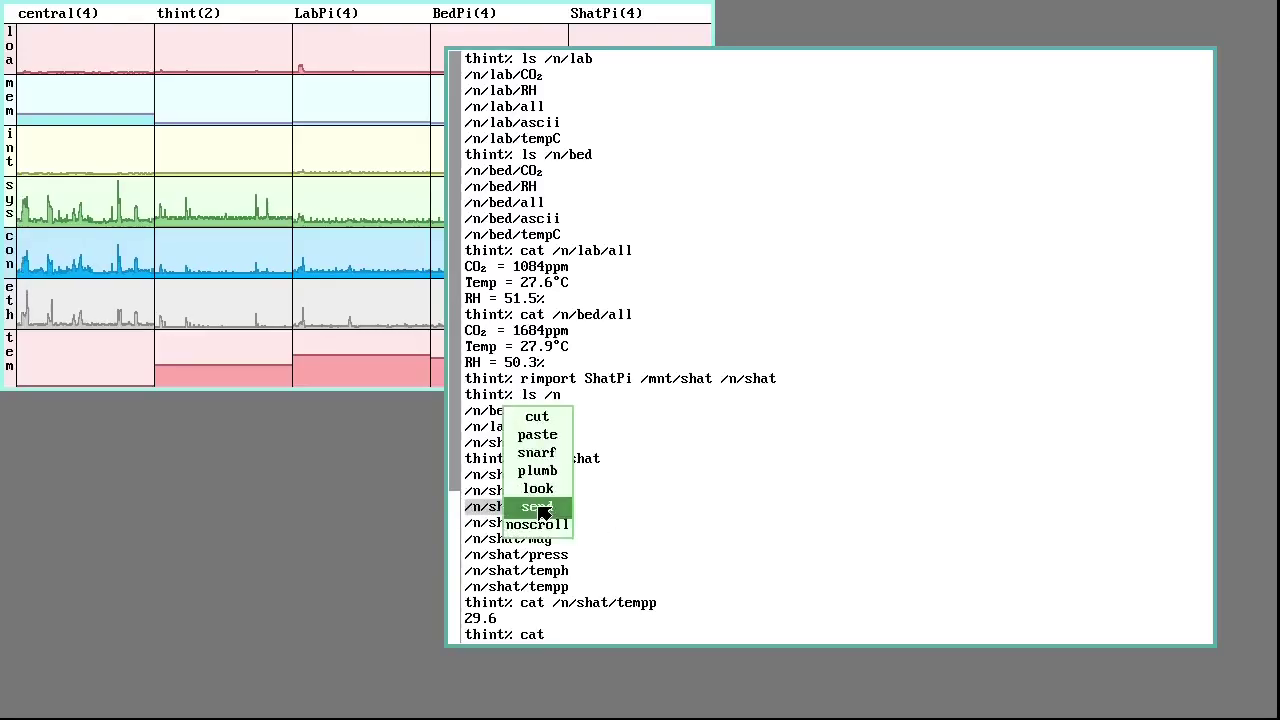
pyautogui.middleClick(543, 511)
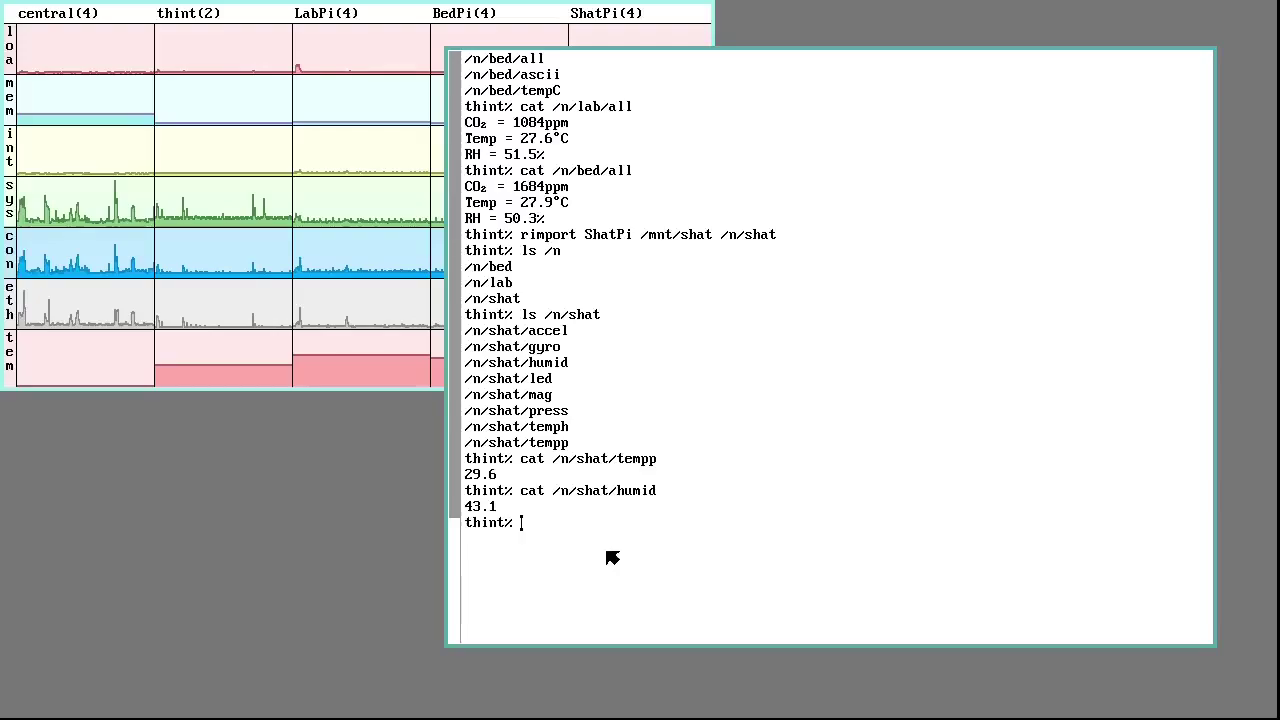
# Read ShatPi's pressure (1026) from /n/shat/press, then start typing rimport central /mnt/wiz /n/wiz
pyautogui.write('cat')
pyautogui.moveTo(466, 411); pyautogui.dragTo(571, 414)
pyautogui.middleClick(564, 414)
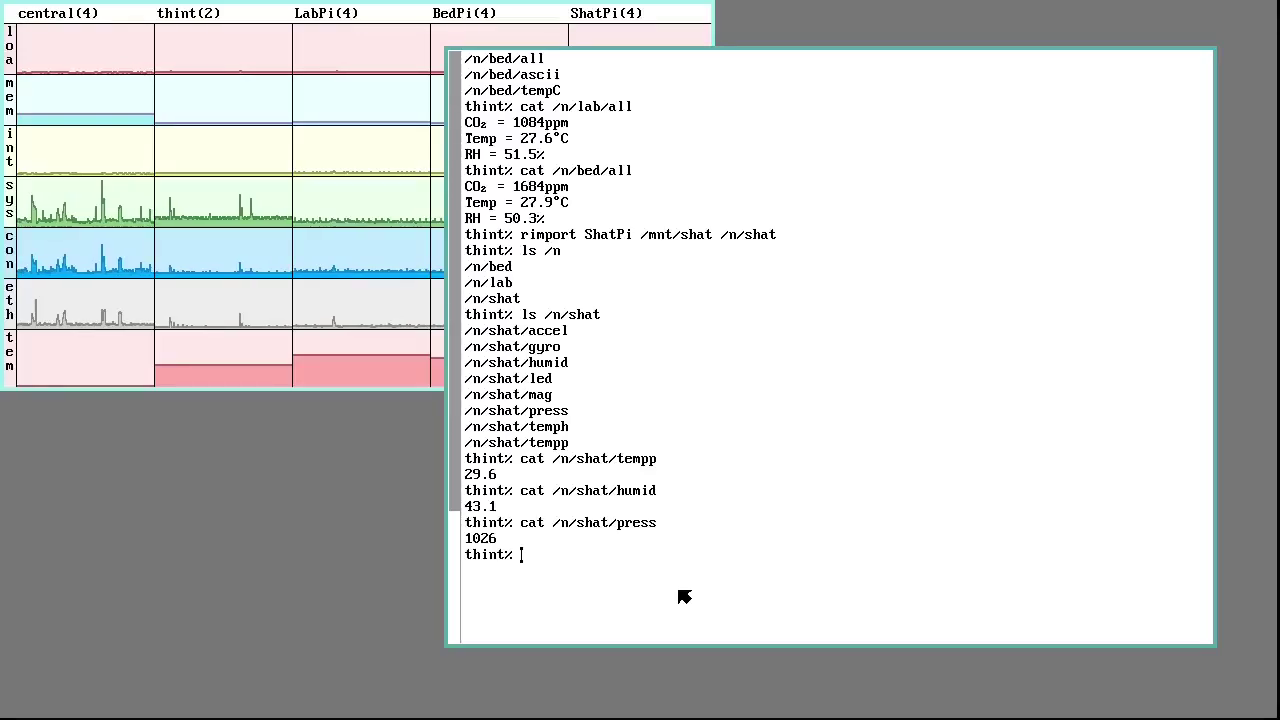
pyautogui.write('rimport cen')
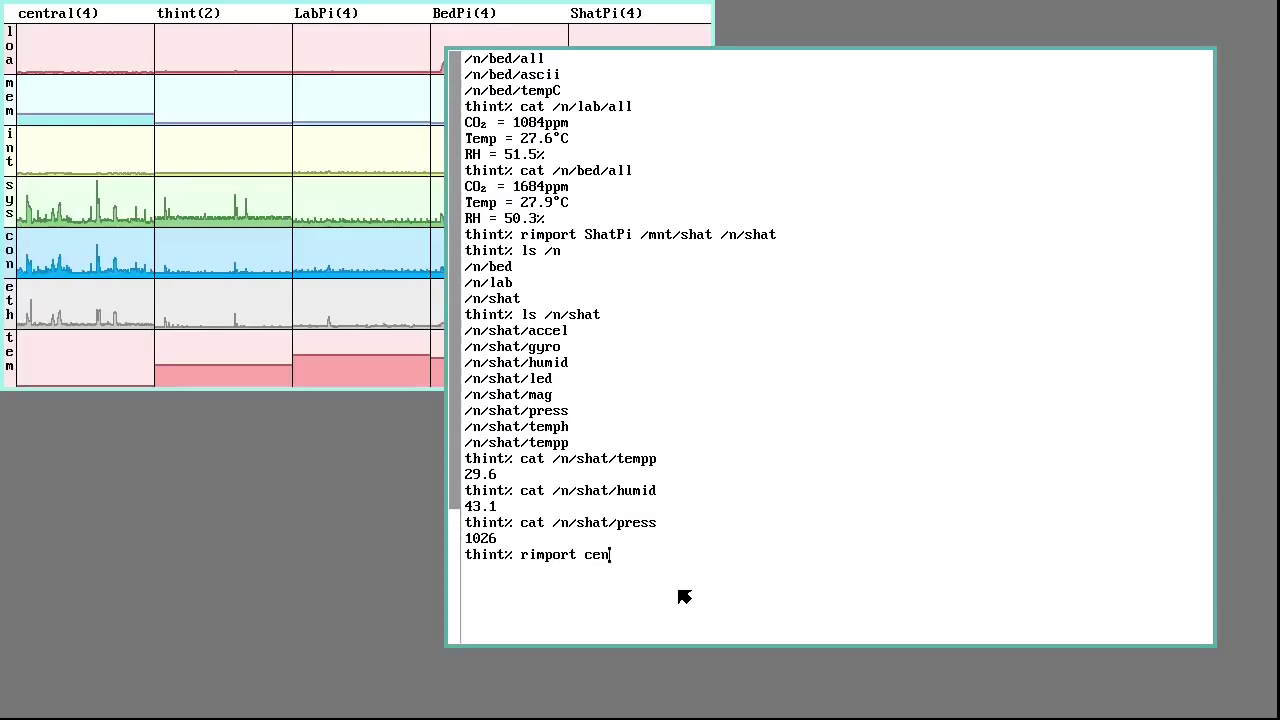
pyautogui.write('tral /mnt/')
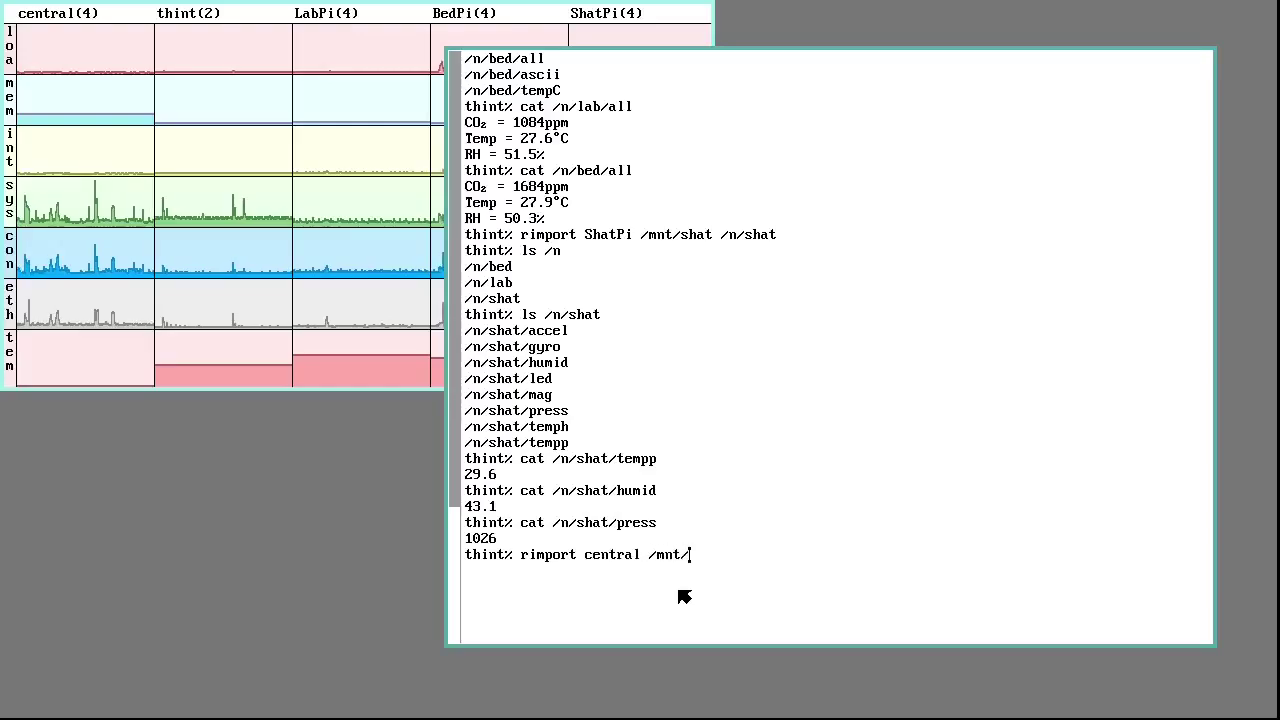
pyautogui.write('wiz')
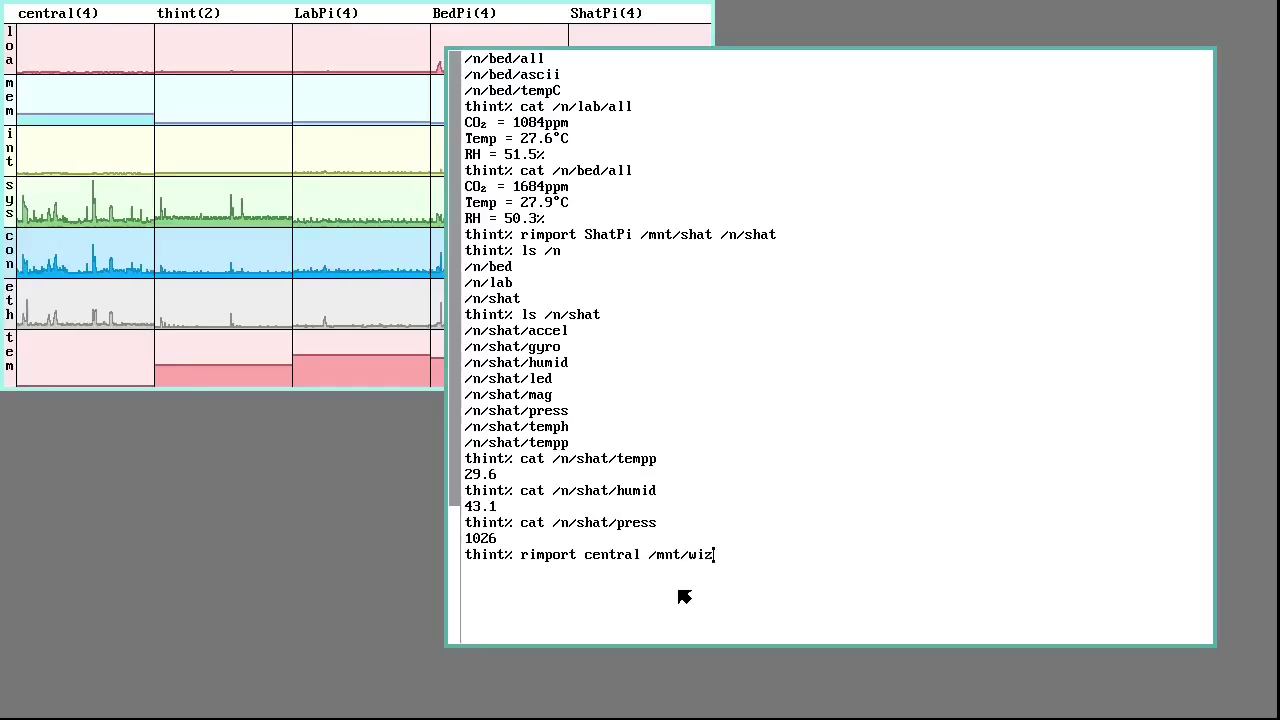
pyautogui.write(' /n/')
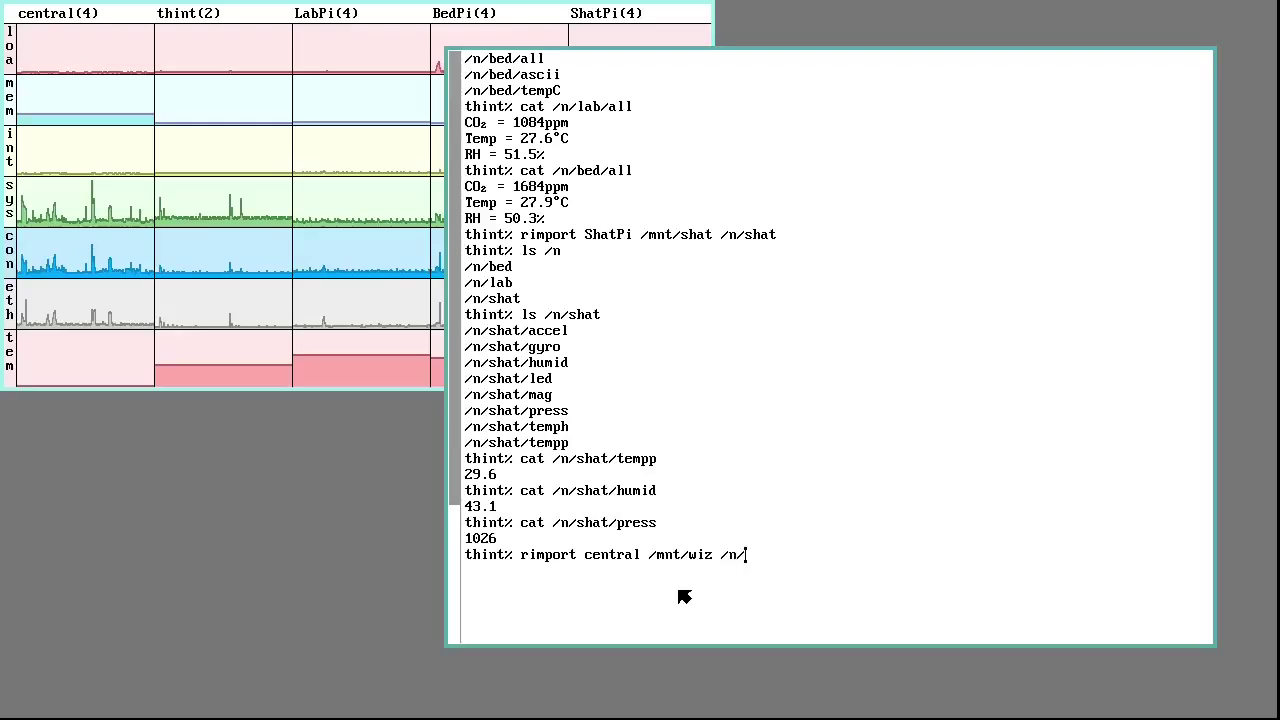
pyautogui.write('wiz')
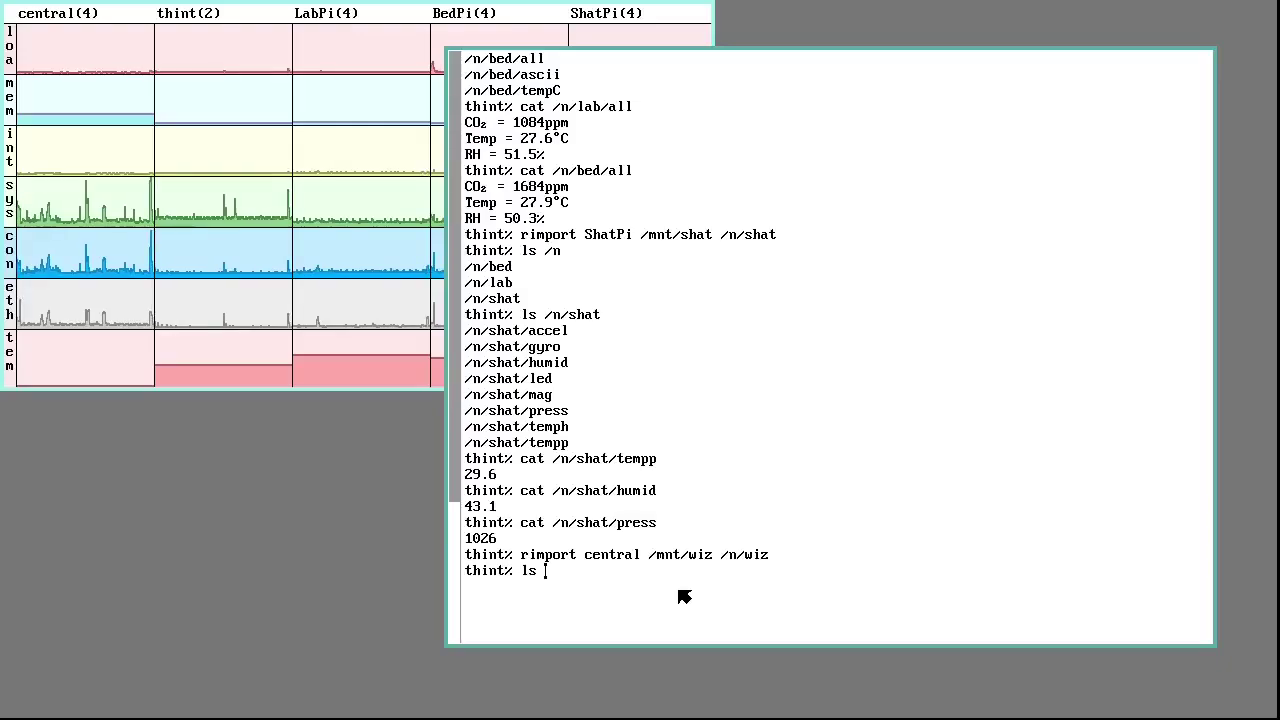
# List /n to confirm /n/wiz was added, then list /n/wiz, which shows no entries
pyautogui.write('/n')
pyautogui.press('Return')
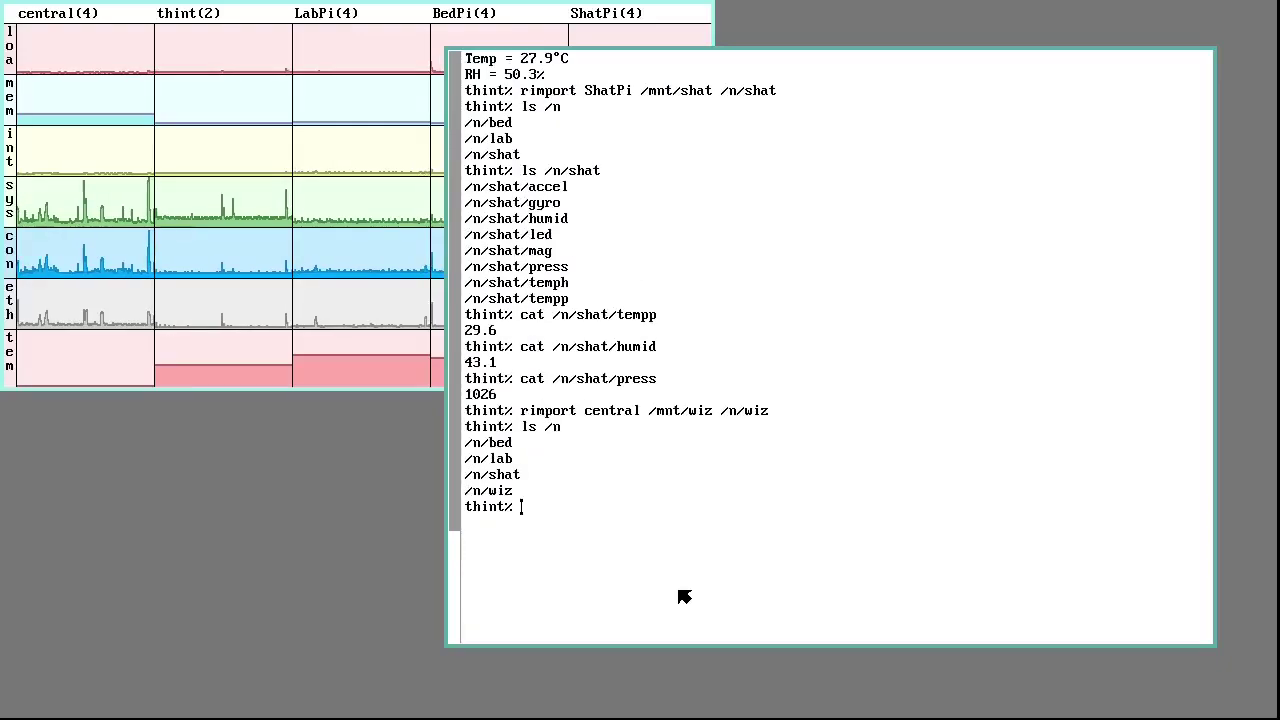
pyautogui.write('ls /n/')
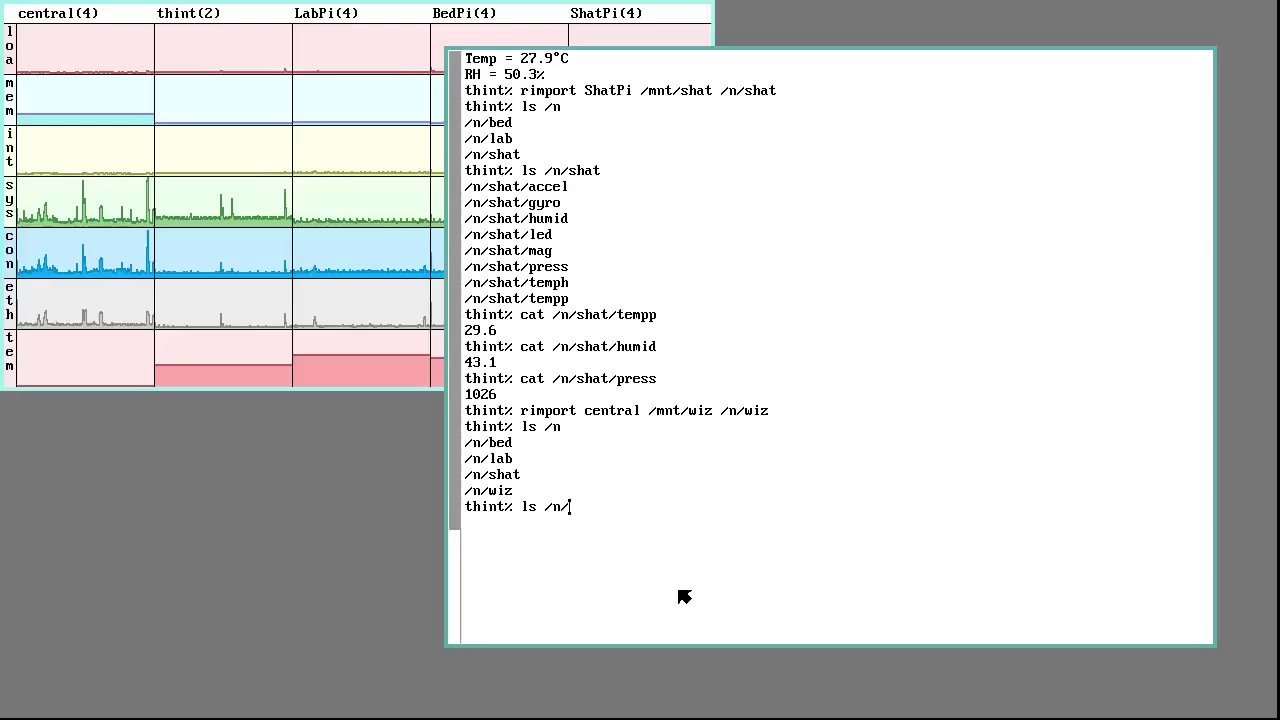
pyautogui.write('wiz')
pyautogui.press('Return')
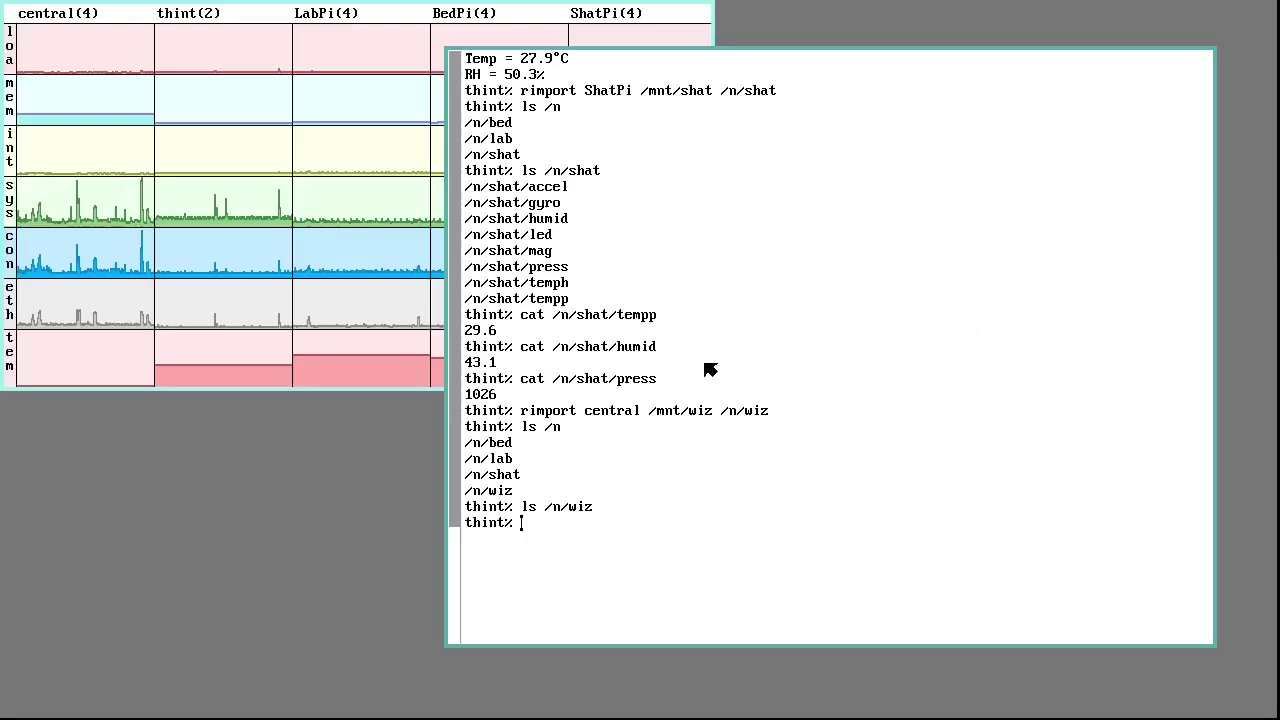
pyautogui.click(686, 410)
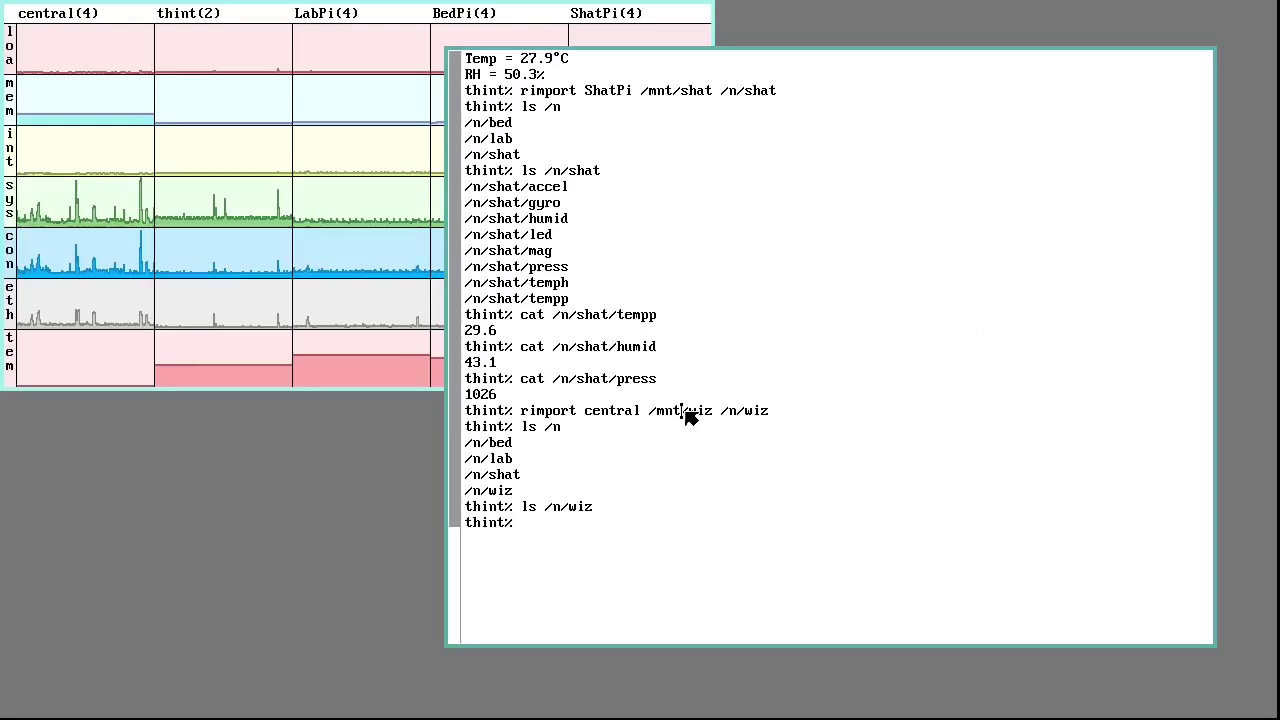
# Sweep a new shell window and start acme in the /cfg directory
pyautogui.rightClick(60, 610)
pyautogui.moveTo(40, 620); pyautogui.dragTo(786, 149)
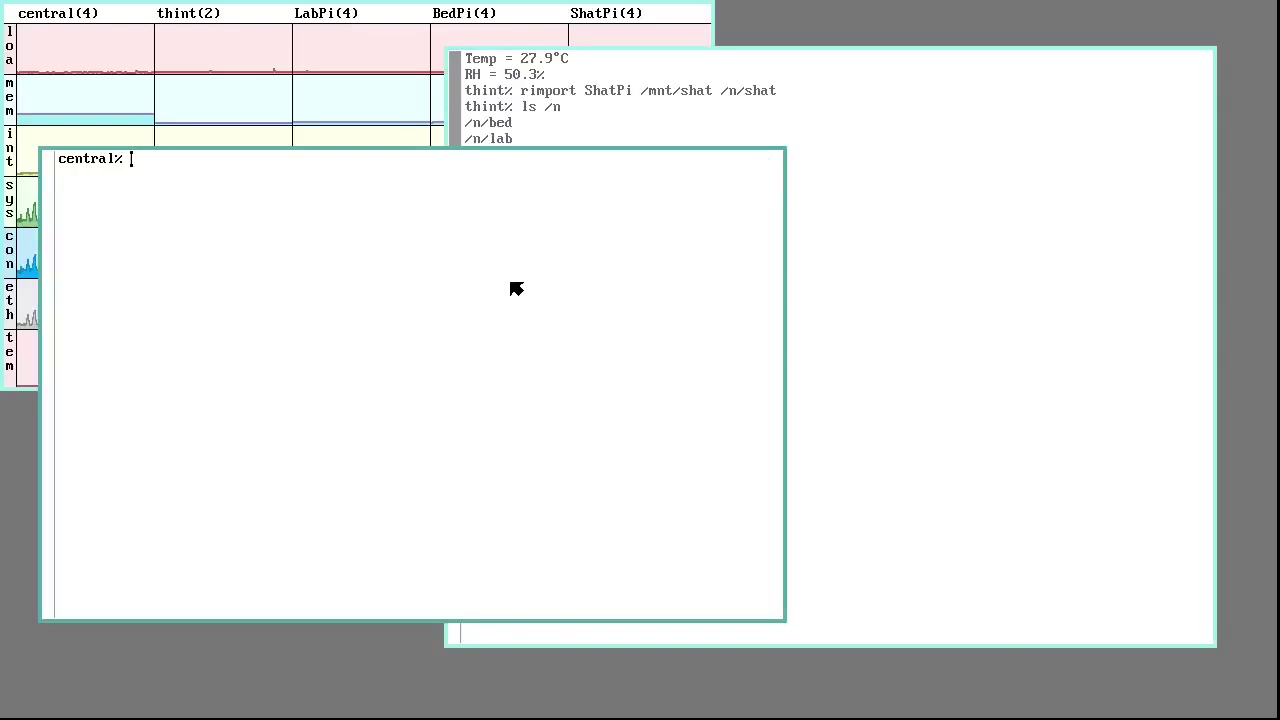
pyautogui.write('cd /cf')
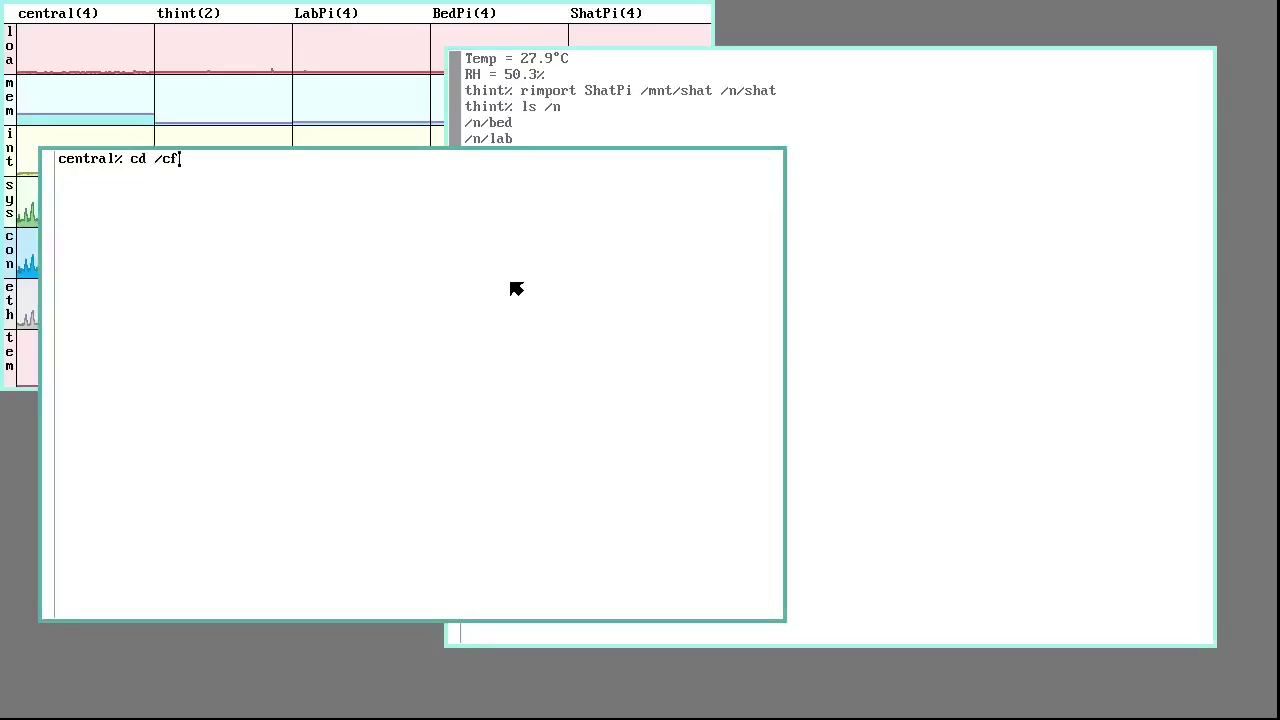
pyautogui.write('g')
pyautogui.press('Return')
pyautogui.write('acme')
pyautogui.press('Return')
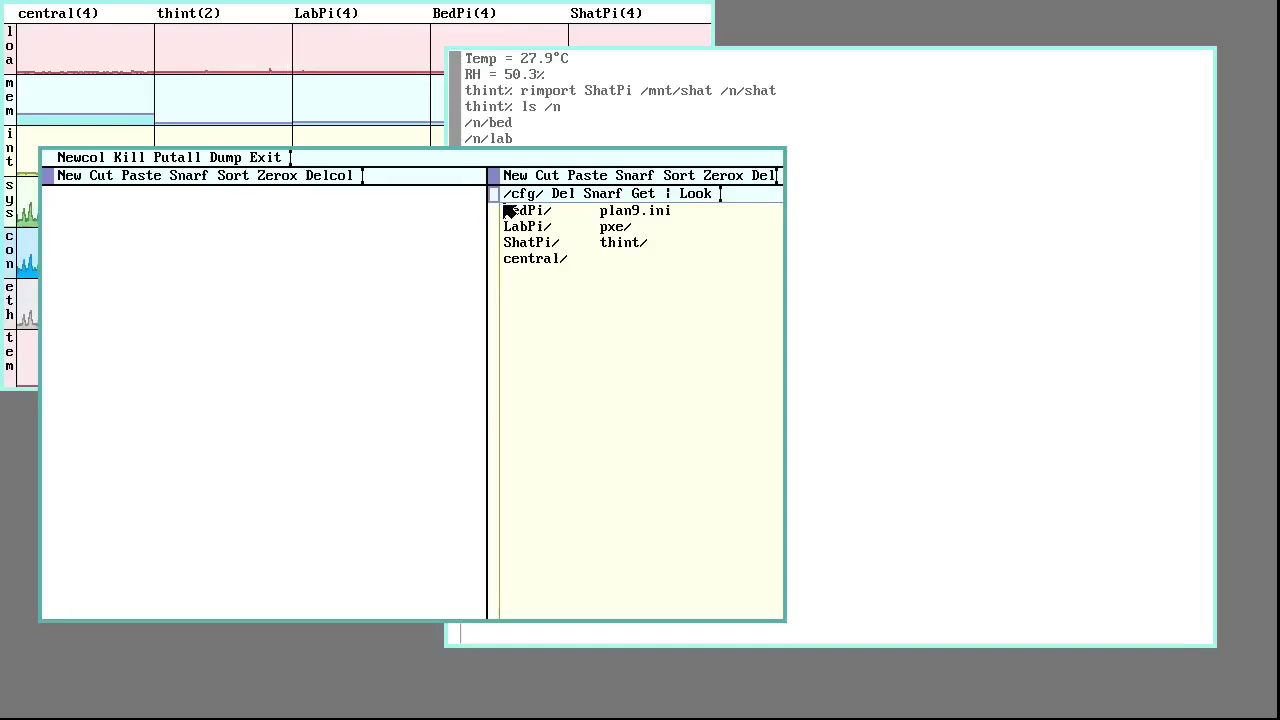
# Open central's namespace file showing /srv/wizfs mounted on /n, then remove 'mnt' from the rimport line
pyautogui.rightClick(525, 262)
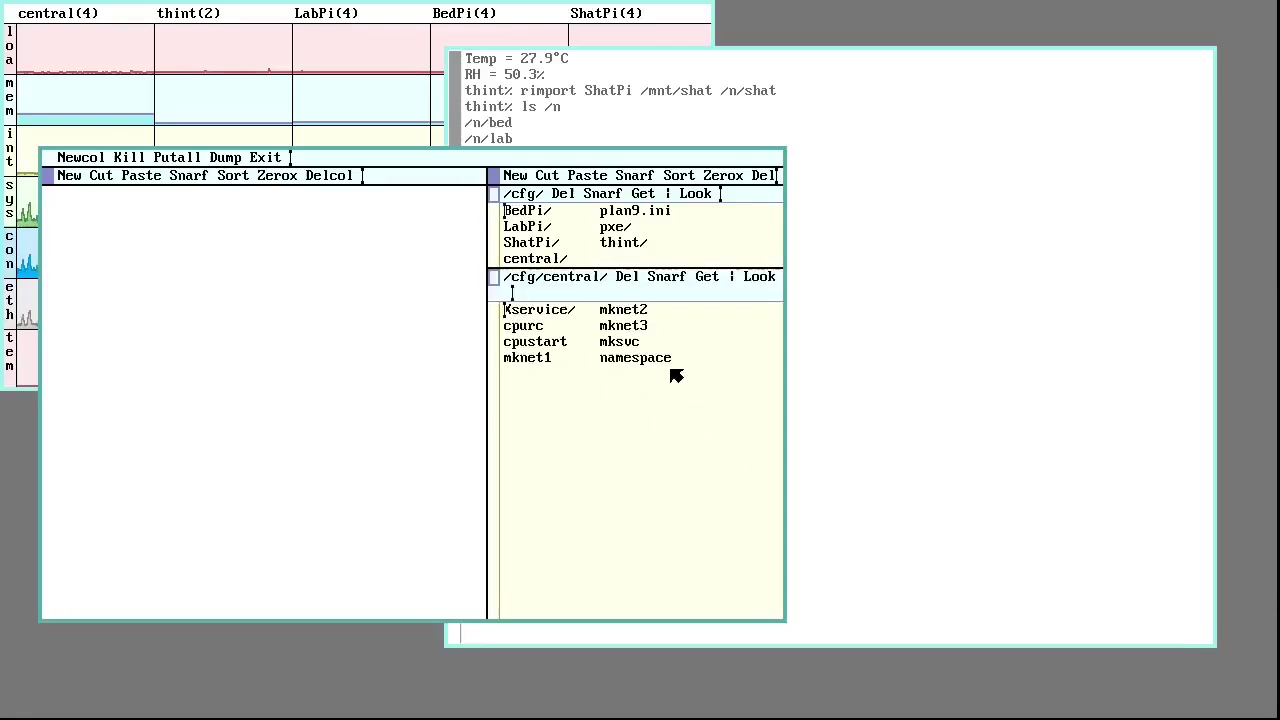
pyautogui.rightClick(676, 375)
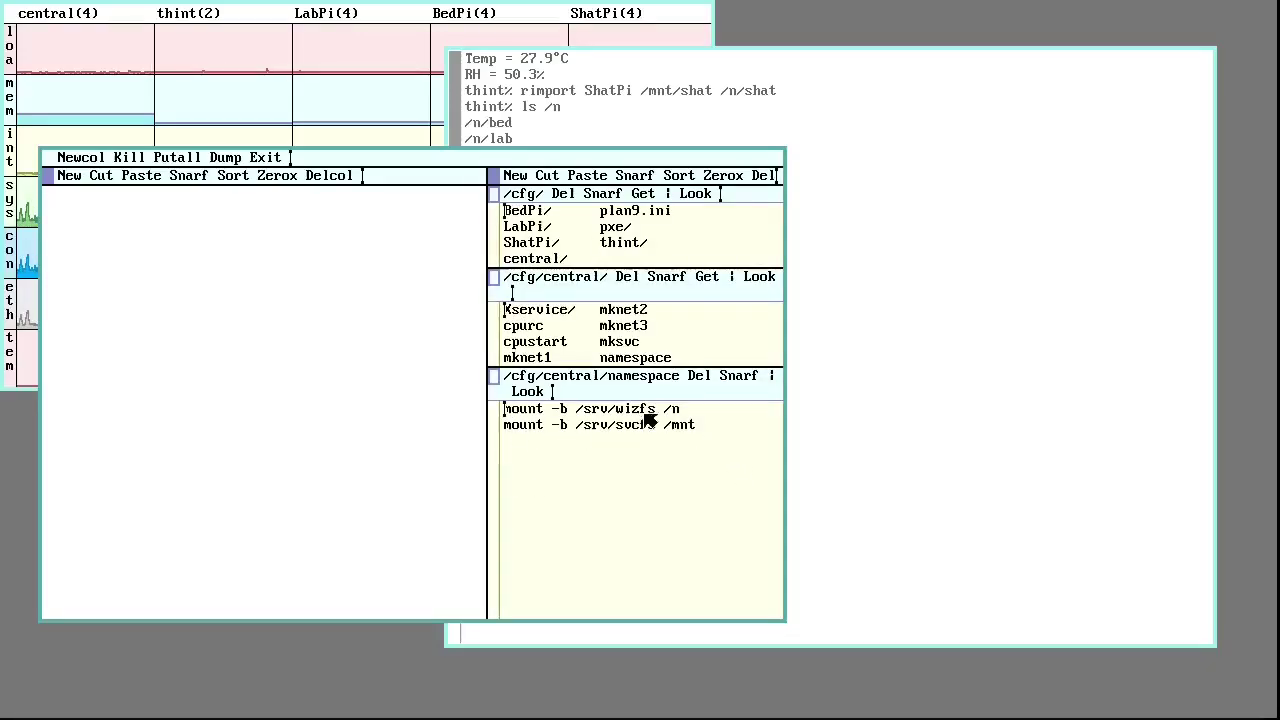
pyautogui.click(822, 369)
pyautogui.press('BackSpace')
pyautogui.press('BackSpace')
pyautogui.press('BackSpace')
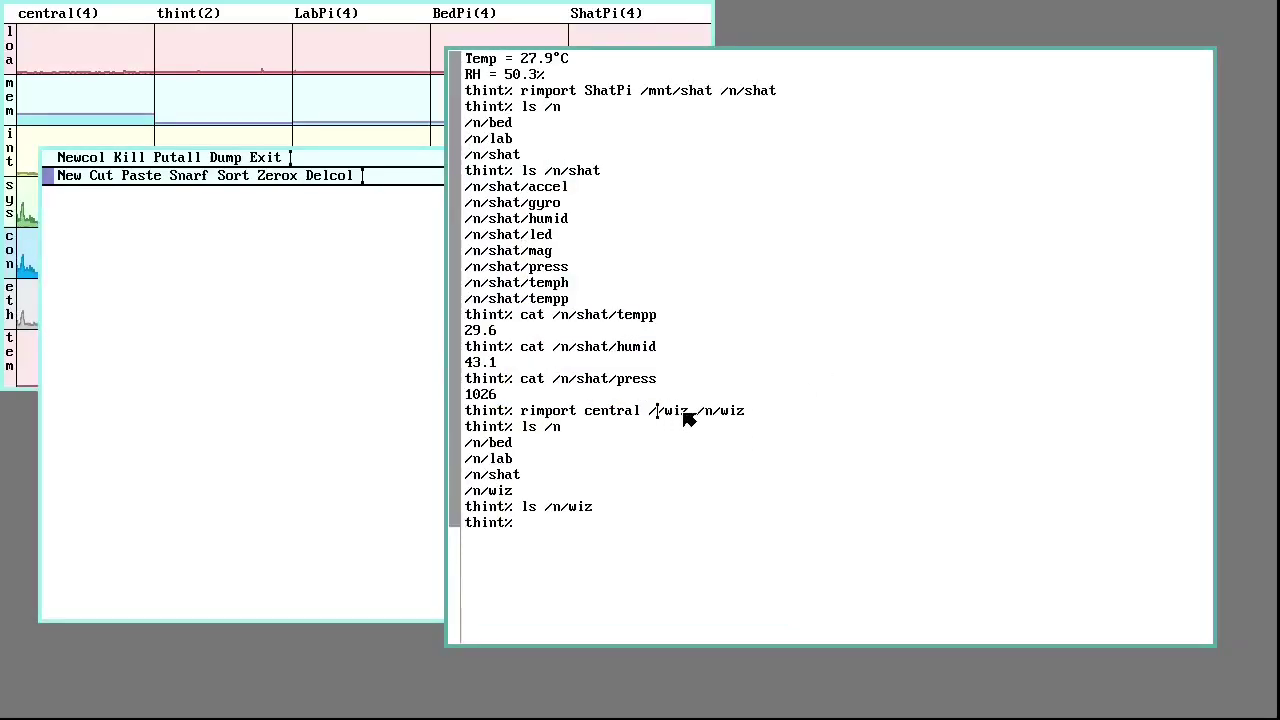
# Rerun rimport with the corrected /n/wiz path and list bulbs like arm1–arm3, bedroom, lab and office
pyautogui.write('n/')
pyautogui.doubleClick(522, 416)
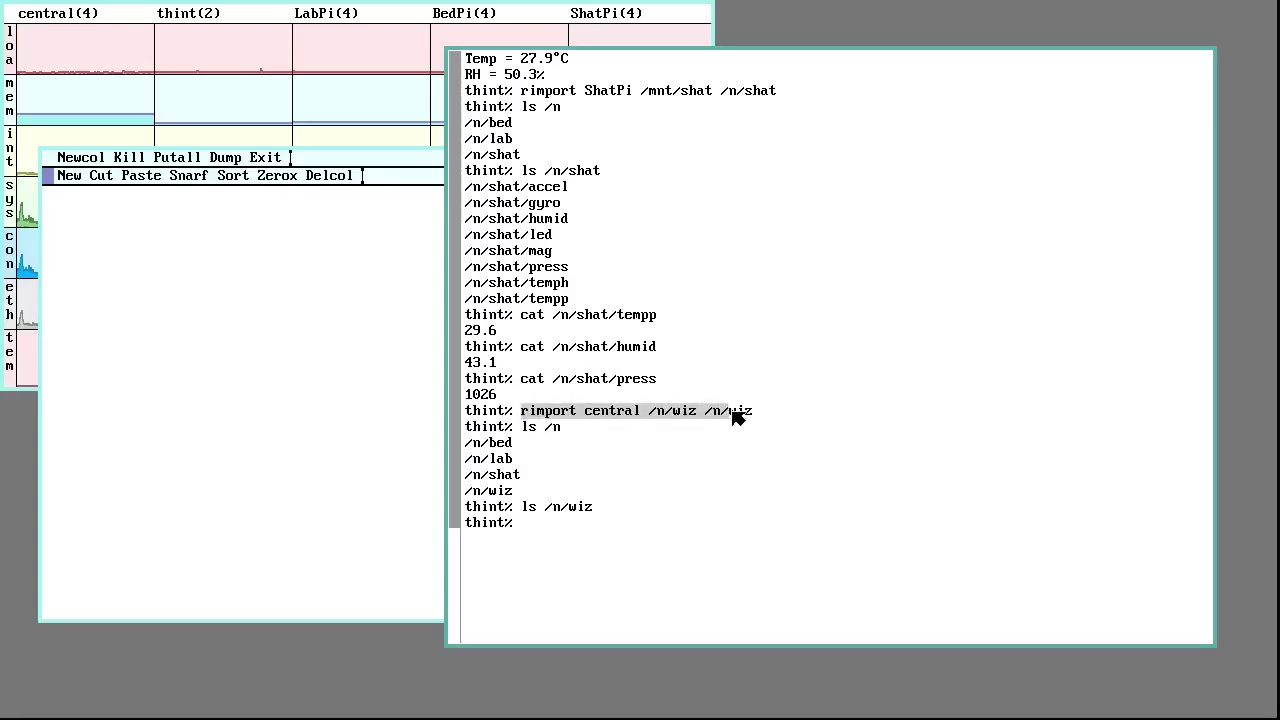
pyautogui.middleClick(712, 422)
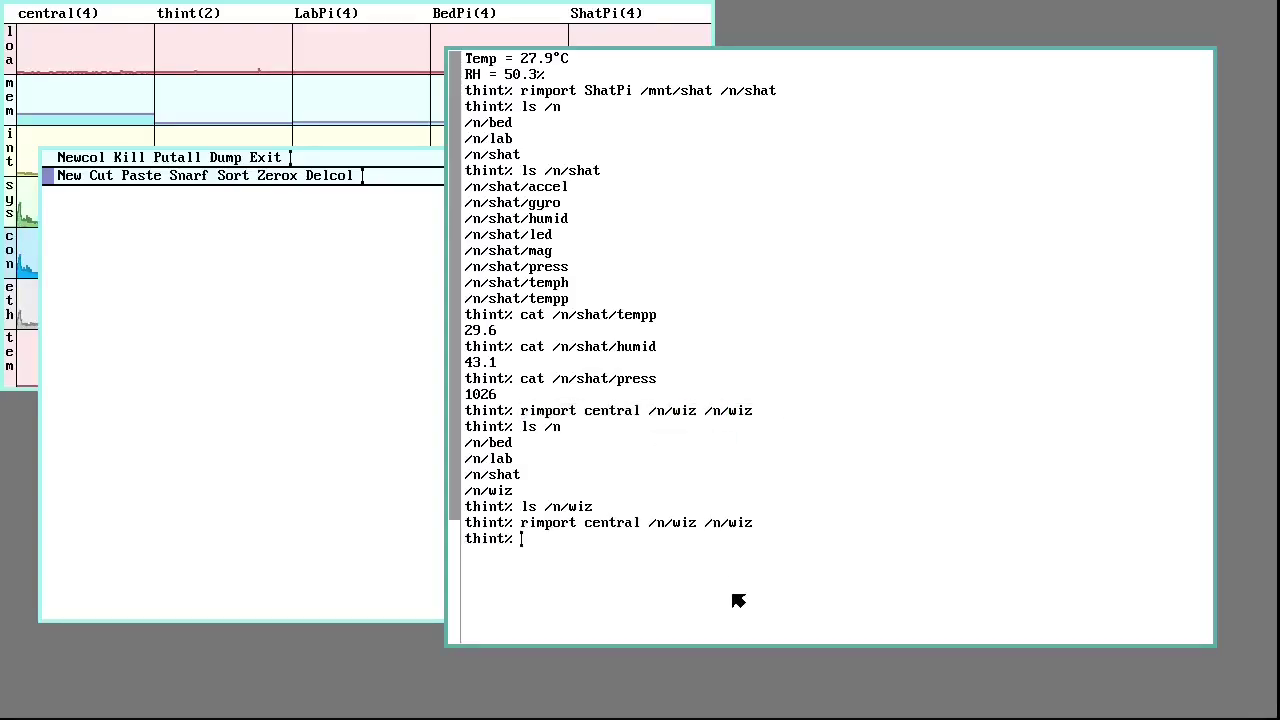
pyautogui.write('ls /n/wiz')
pyautogui.press('Return')
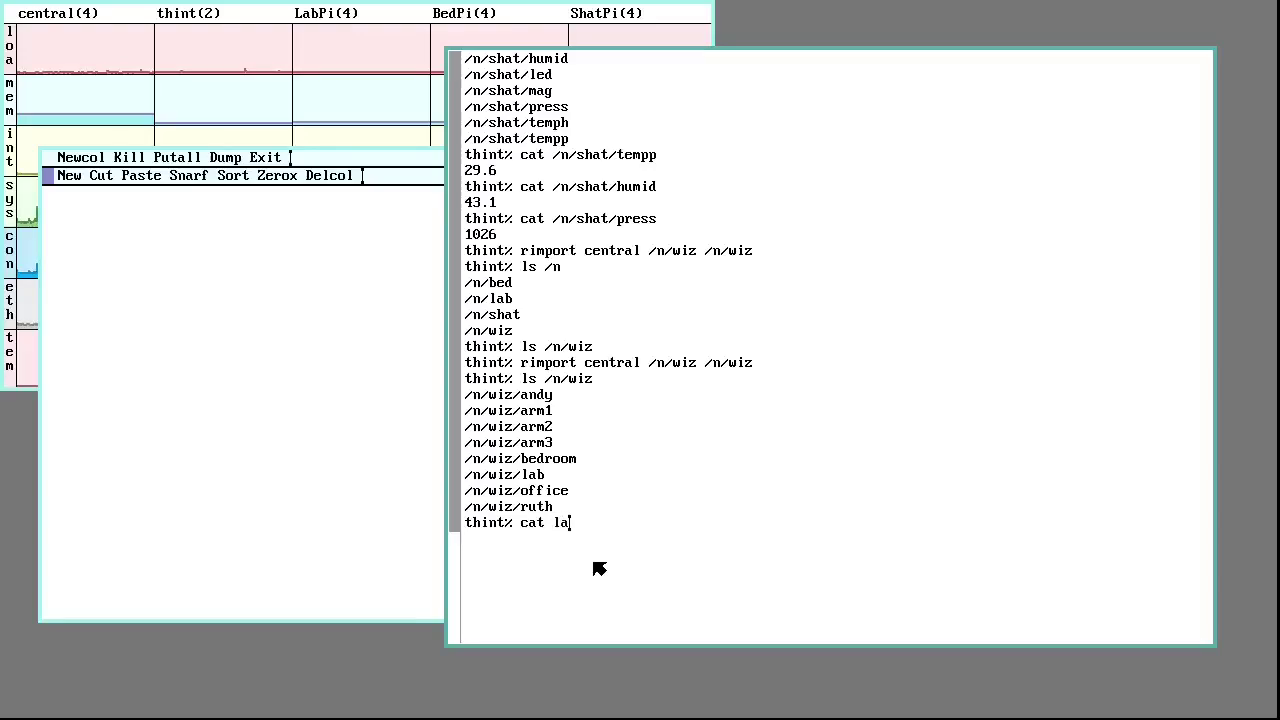
# Print the lab bulb's status (off, dimming 100) and arm2's status (on, temp 2700)
pyautogui.press('Return')
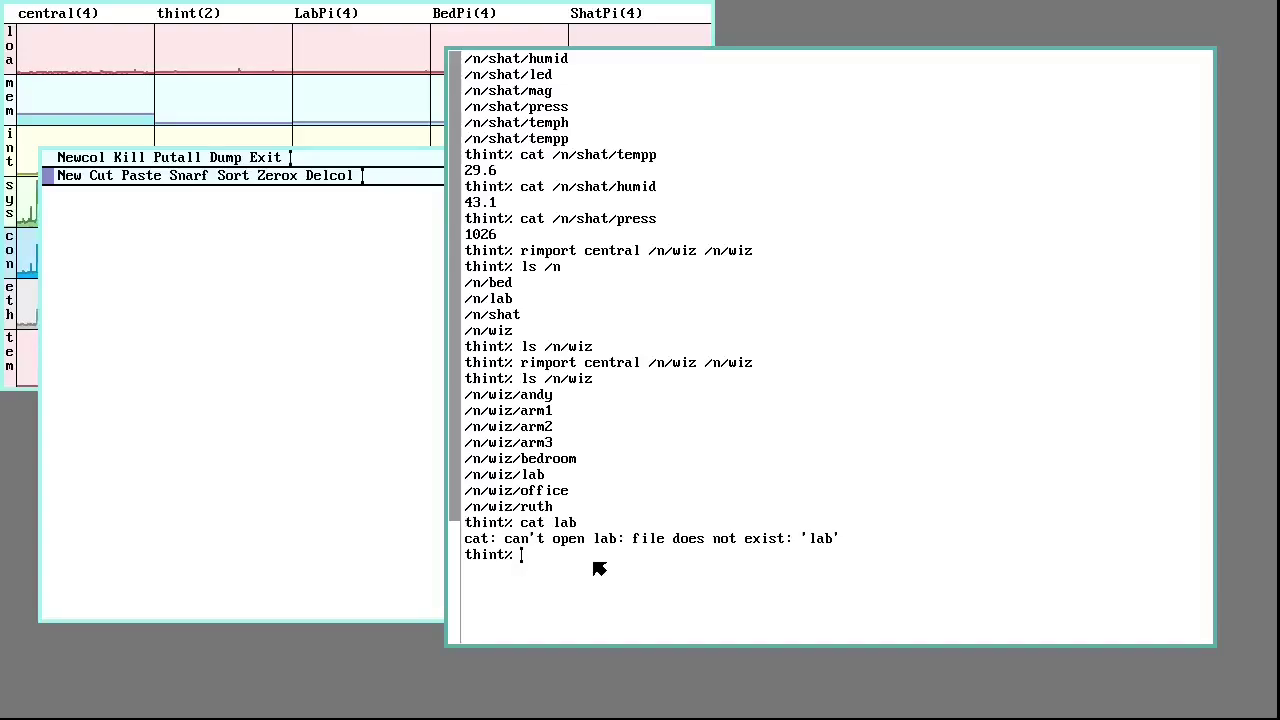
pyautogui.write('cat /n')
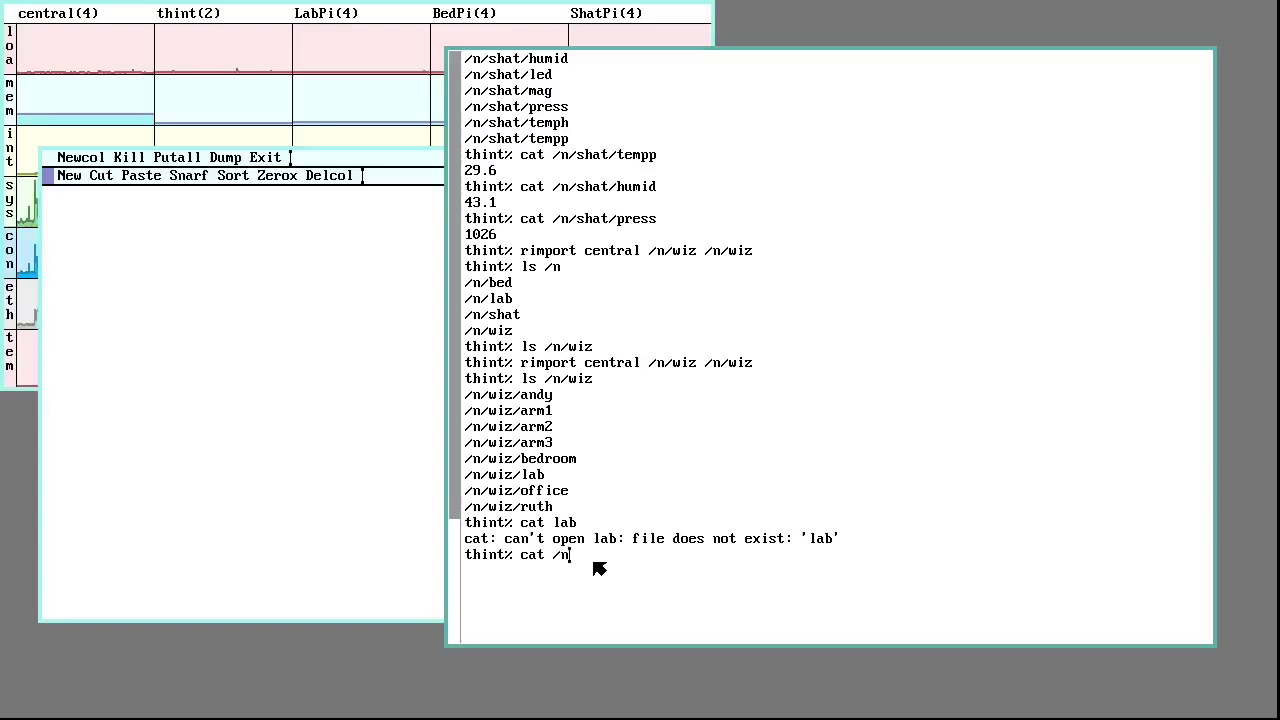
pyautogui.write('/wiz/lab')
pyautogui.press('Return')
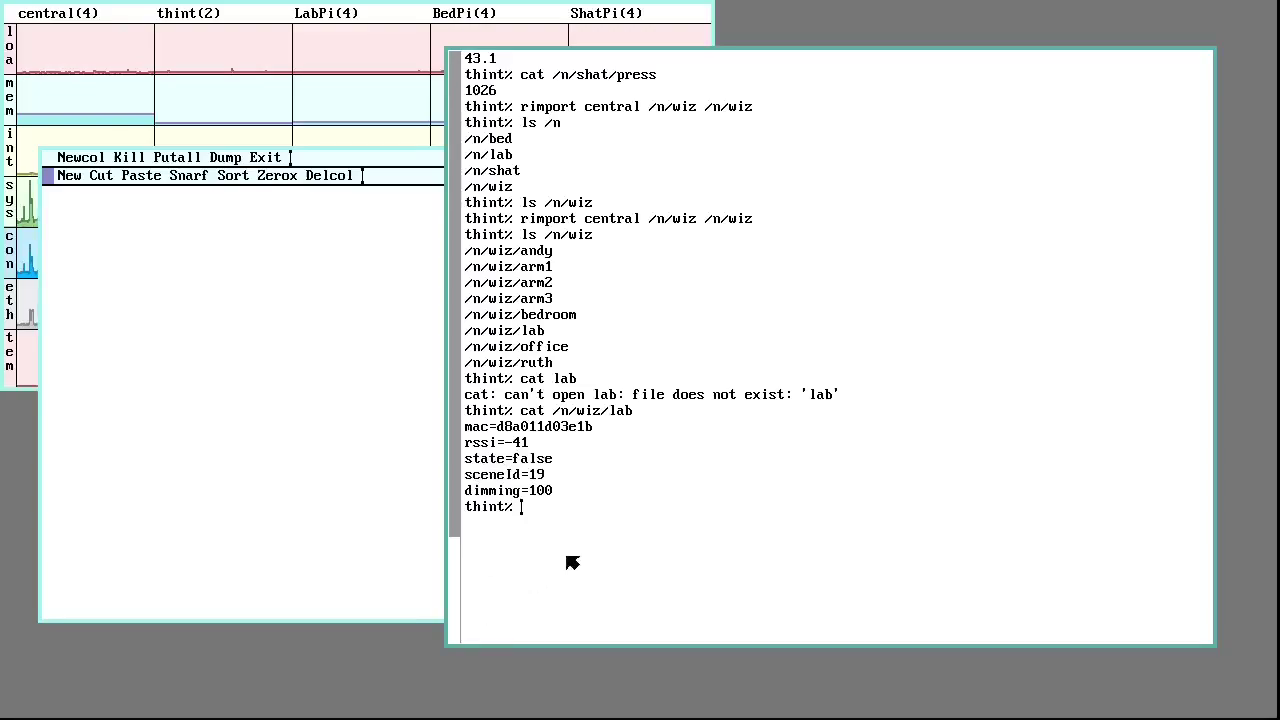
pyautogui.write('cat /n')
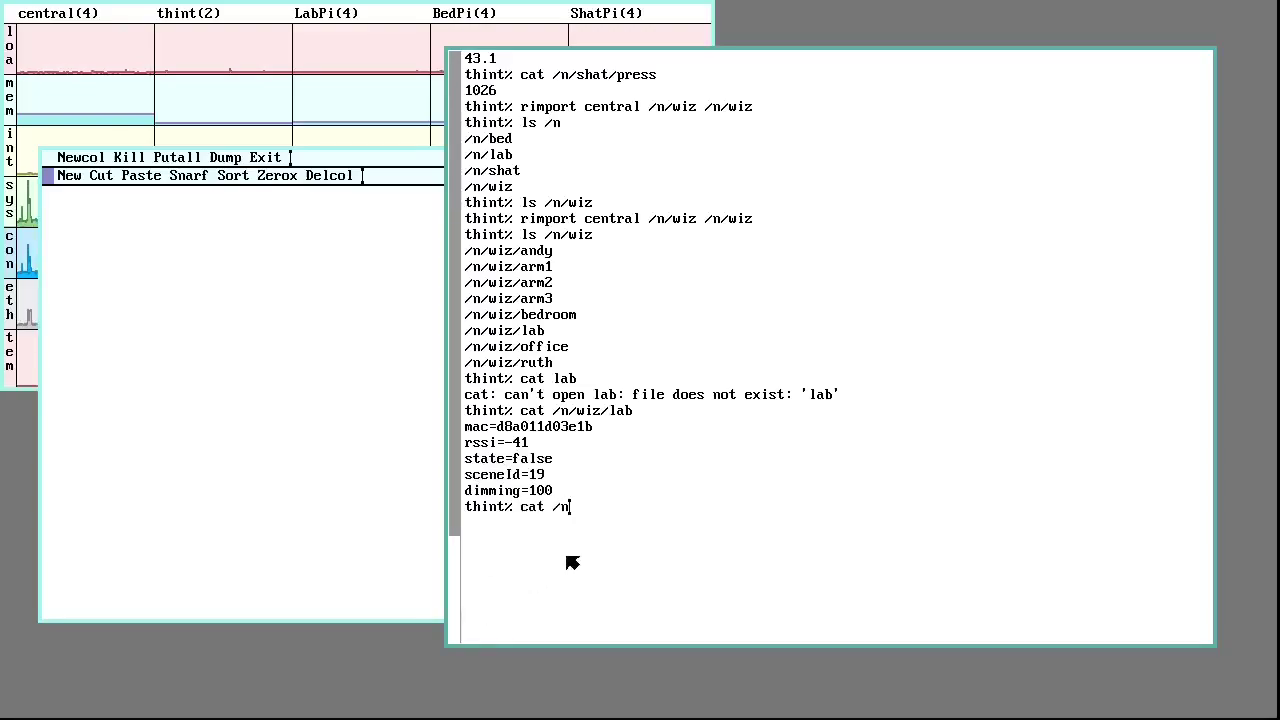
pyautogui.write('/w')
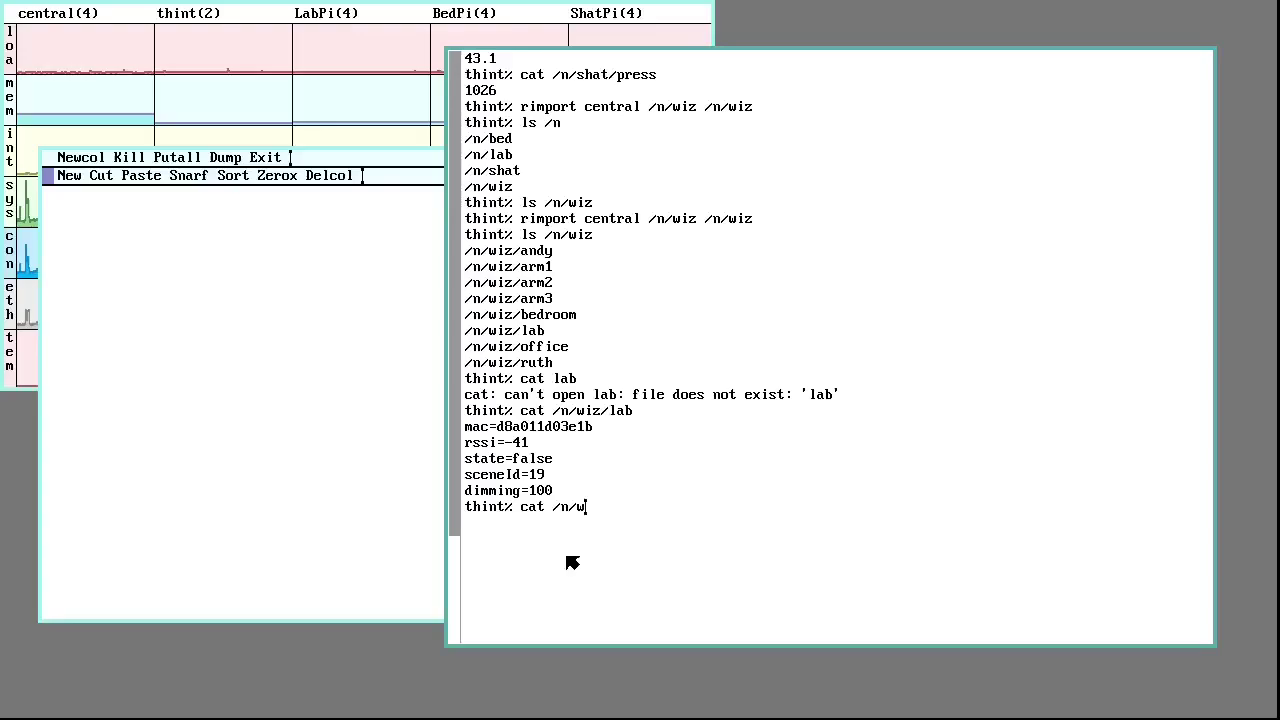
pyautogui.write('iz/arm2')
pyautogui.press('Return')
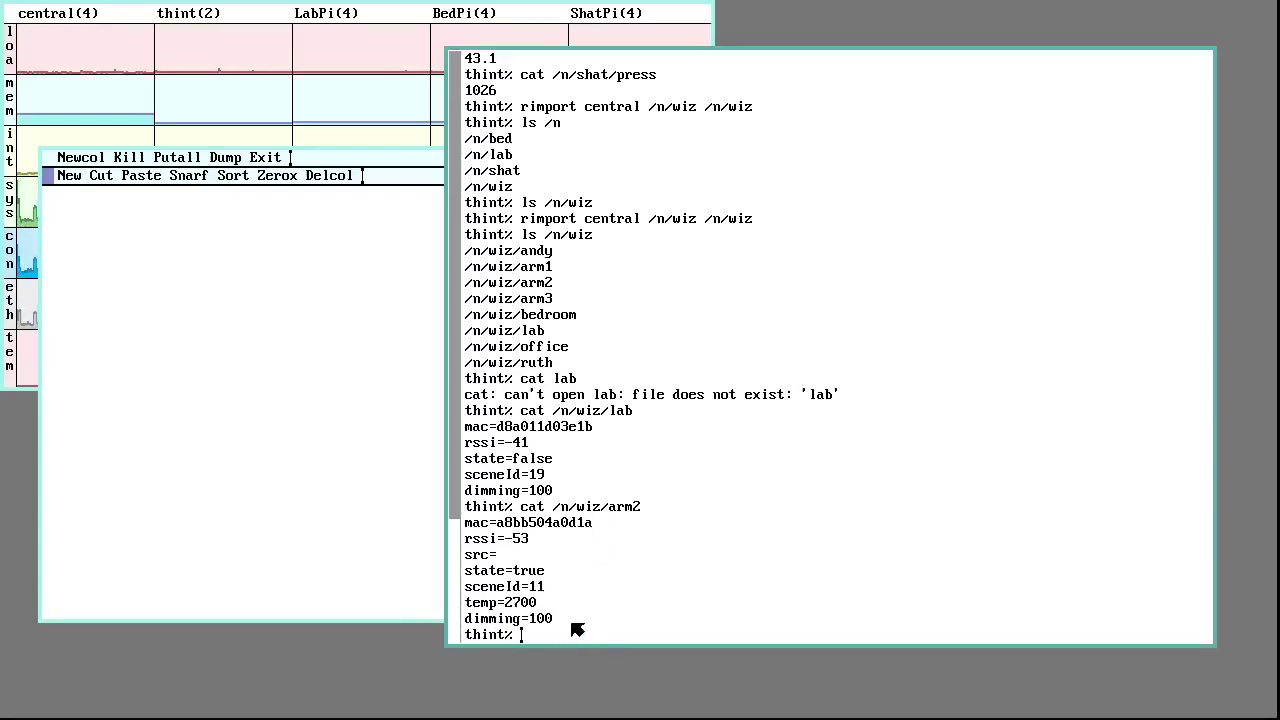
# List the mount points under /n and select the /n/wiz entry
pyautogui.scroll(2, 583, 604)
pyautogui.scroll(-2, 580, 603)
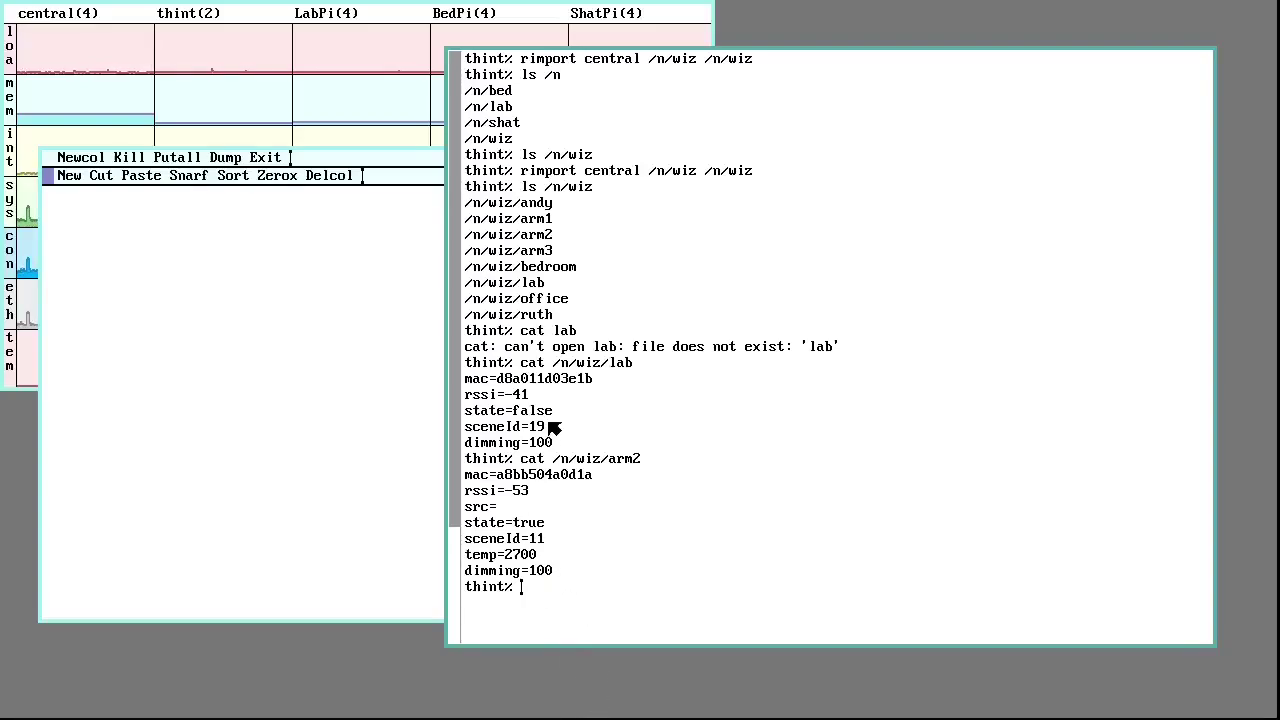
pyautogui.write('ls ')
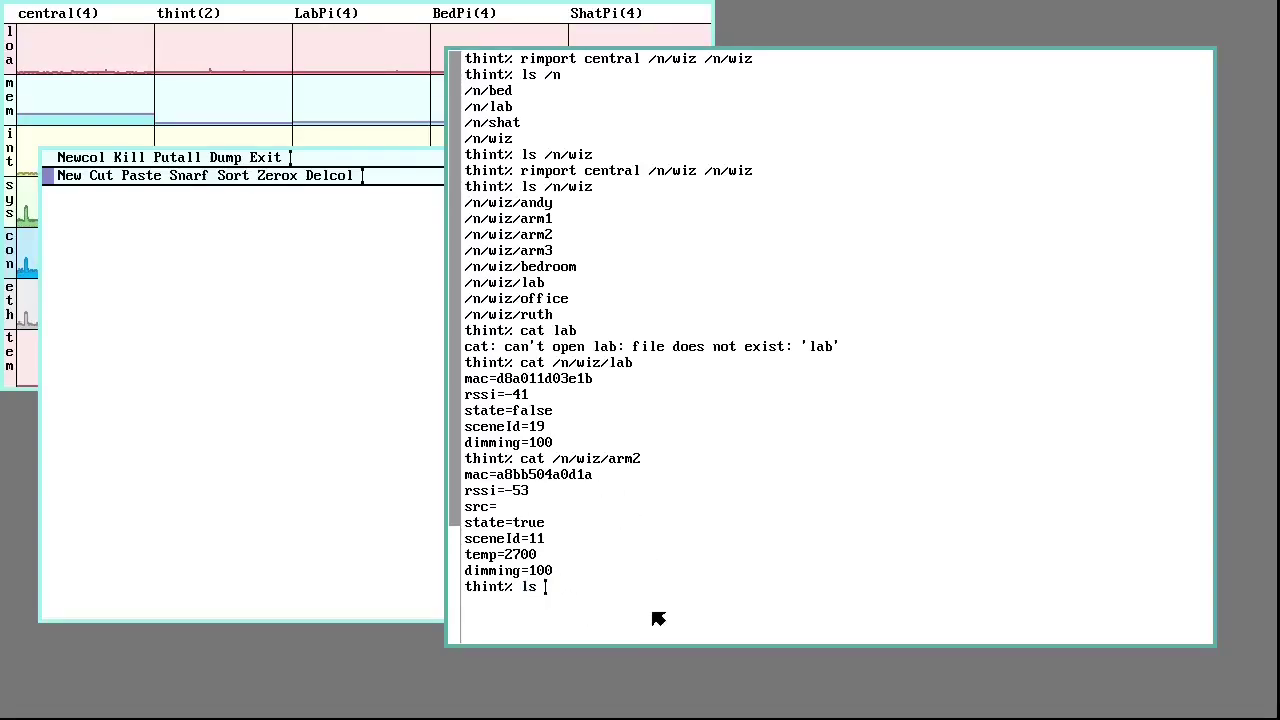
pyautogui.write('/n')
pyautogui.press('Return')
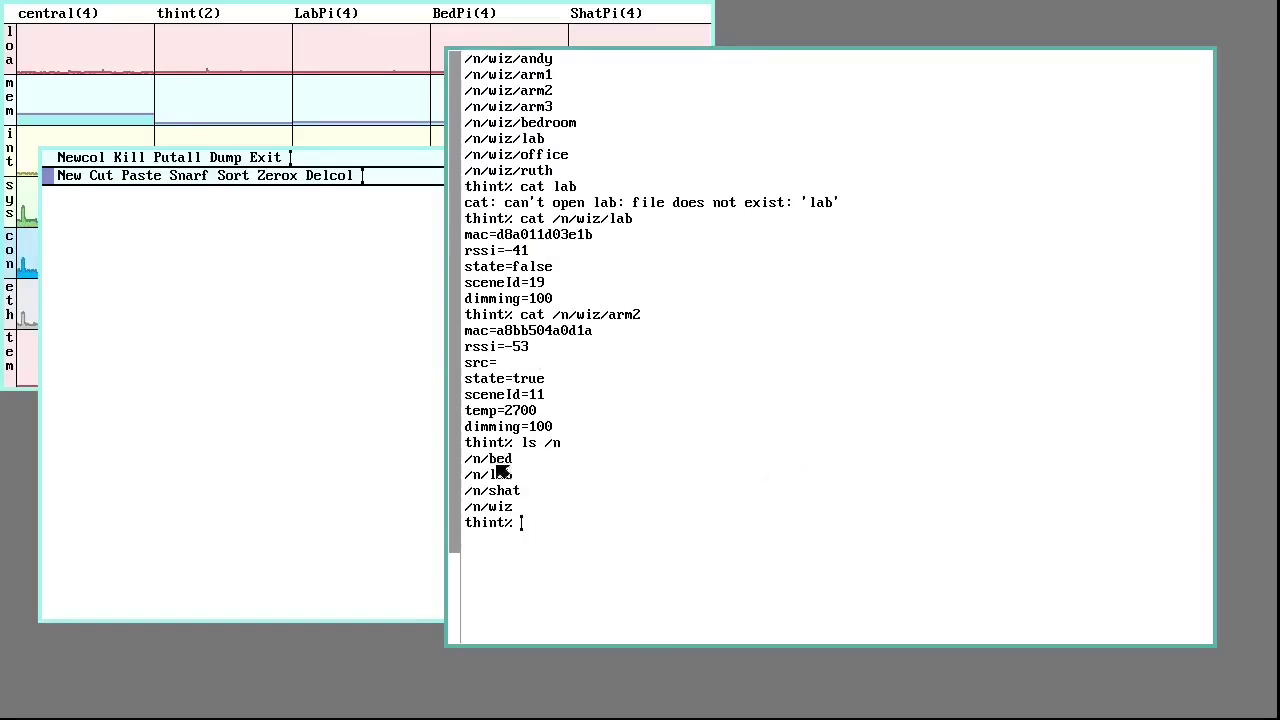
pyautogui.moveTo(466, 458); pyautogui.dragTo(514, 517)
pyautogui.doubleClick(513, 506)
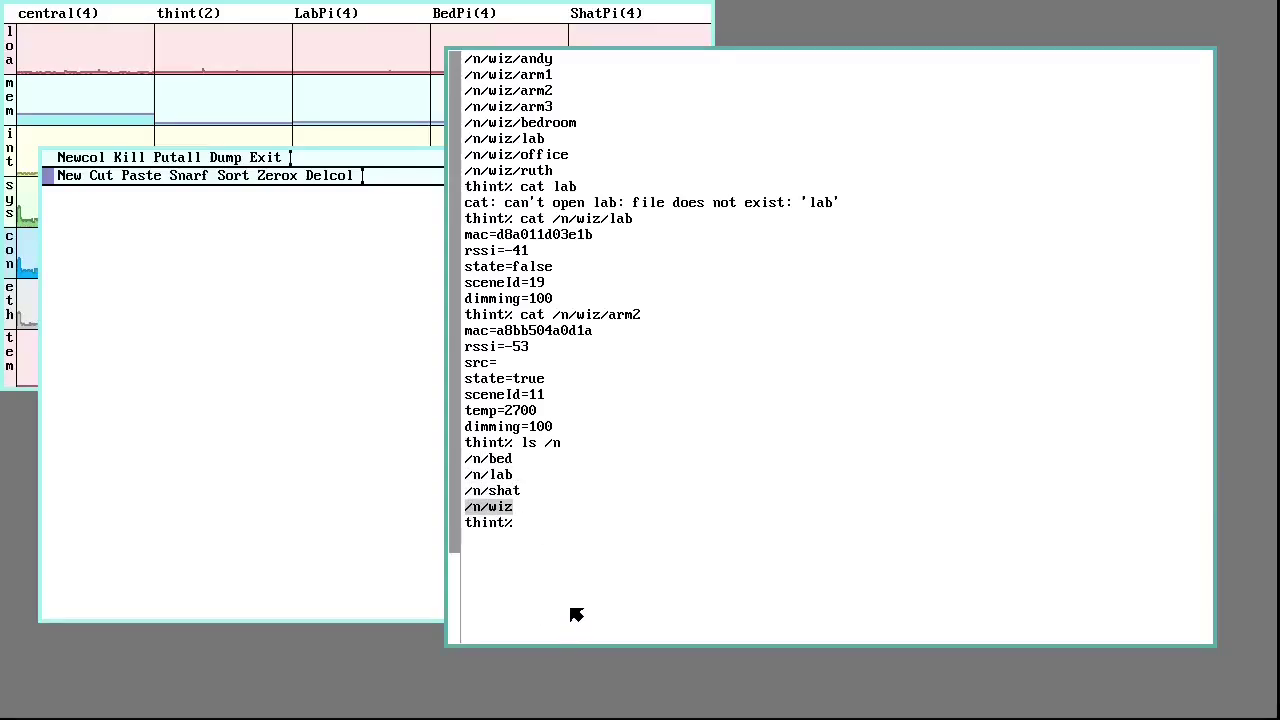
pyautogui.click(562, 566)
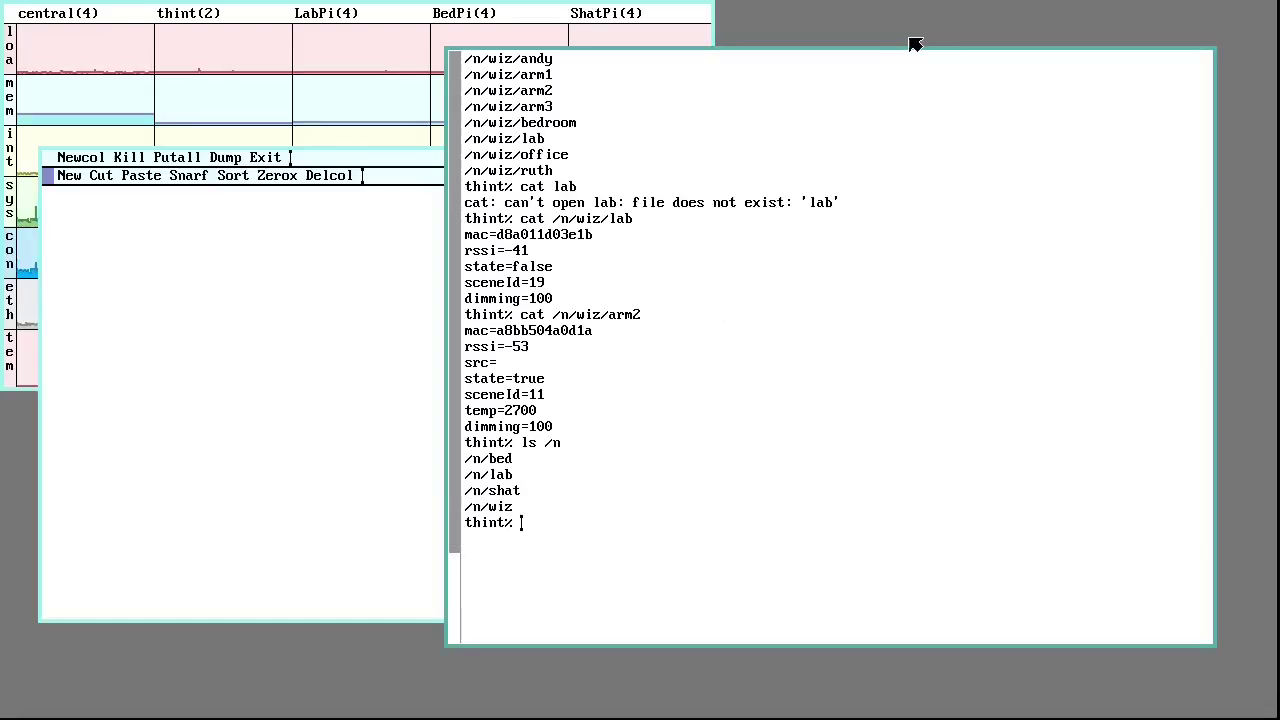
# Delete the shell terminal, exit Acme, and hide the rc window, leaving only the stats graphs
pyautogui.rightClick(866, 30)
pyautogui.click(889, 83)
pyautogui.rightClick(860, 170)
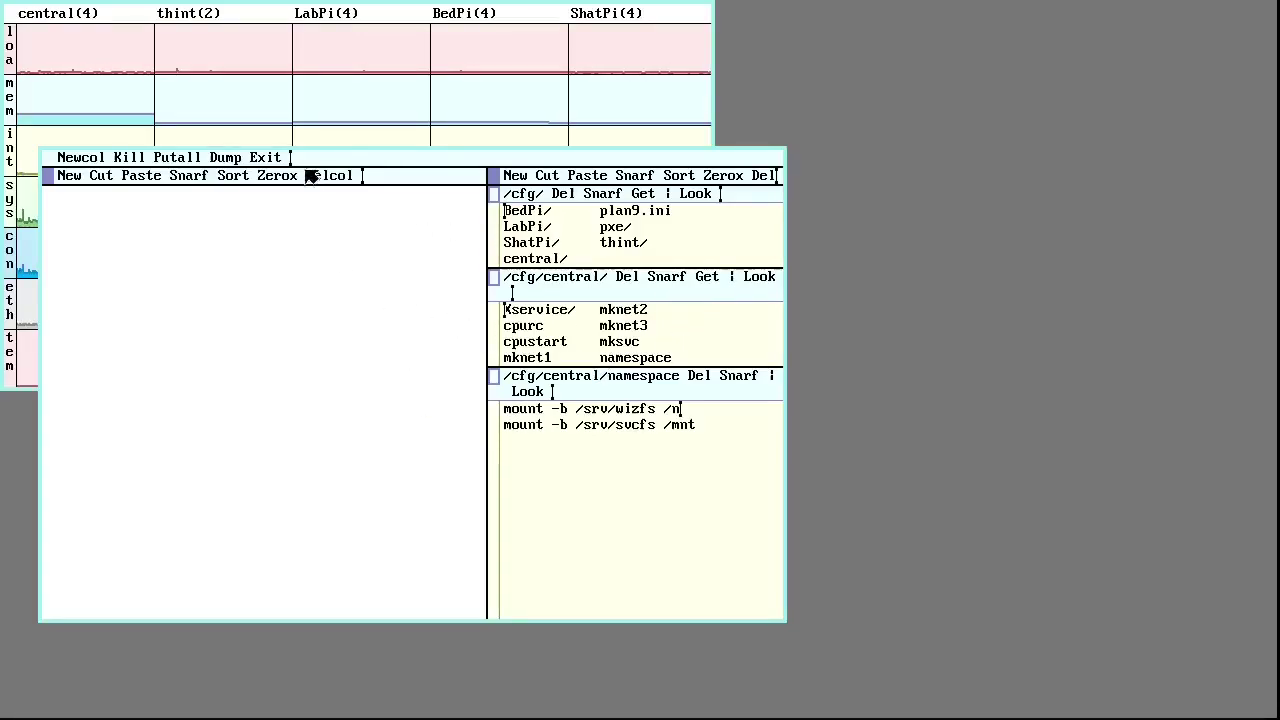
pyautogui.middleClick(263, 160)
pyautogui.rightClick(768, 84)
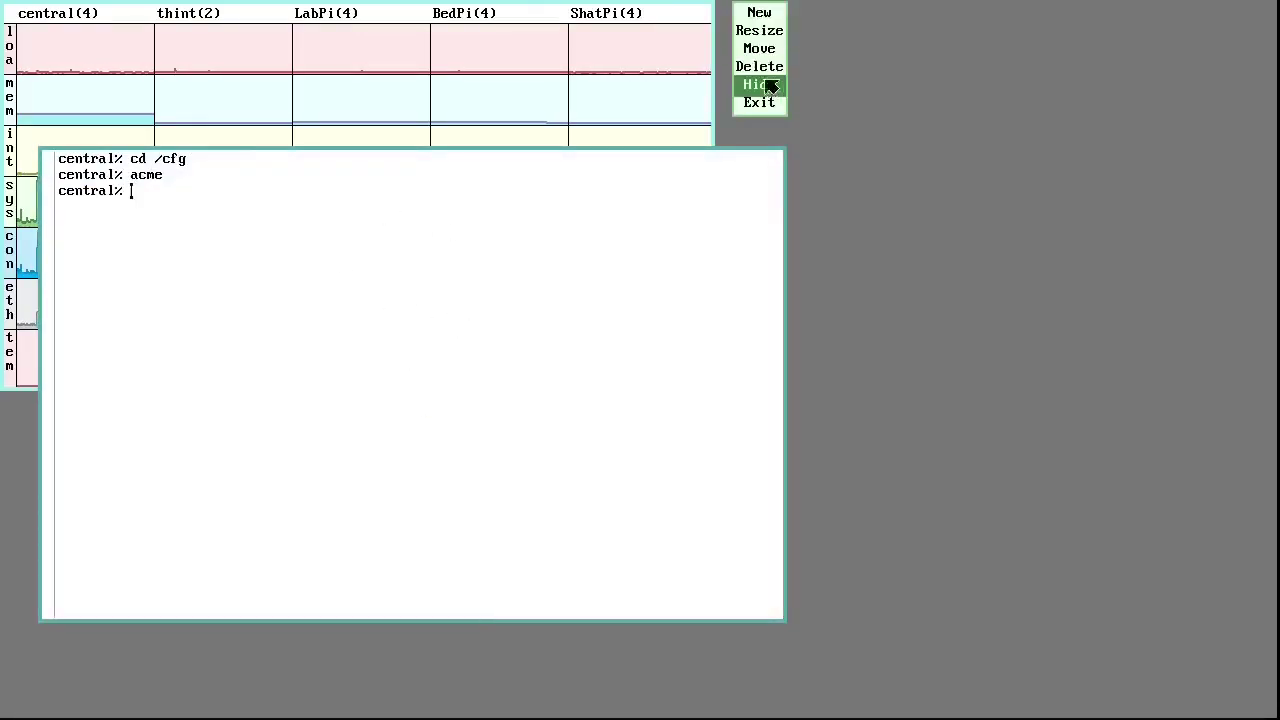
pyautogui.rightClick(519, 377)
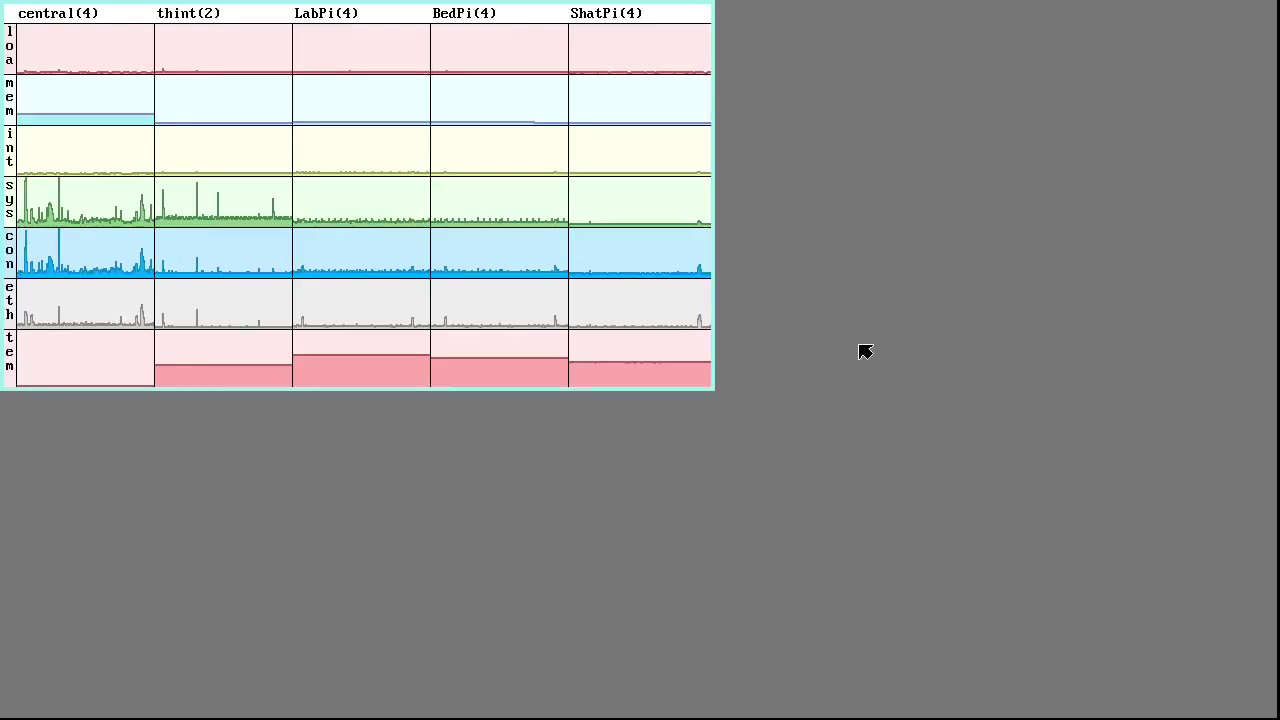
# Sweep out a large new terminal window and start Acme in /cfg
pyautogui.rightClick(966, 168)
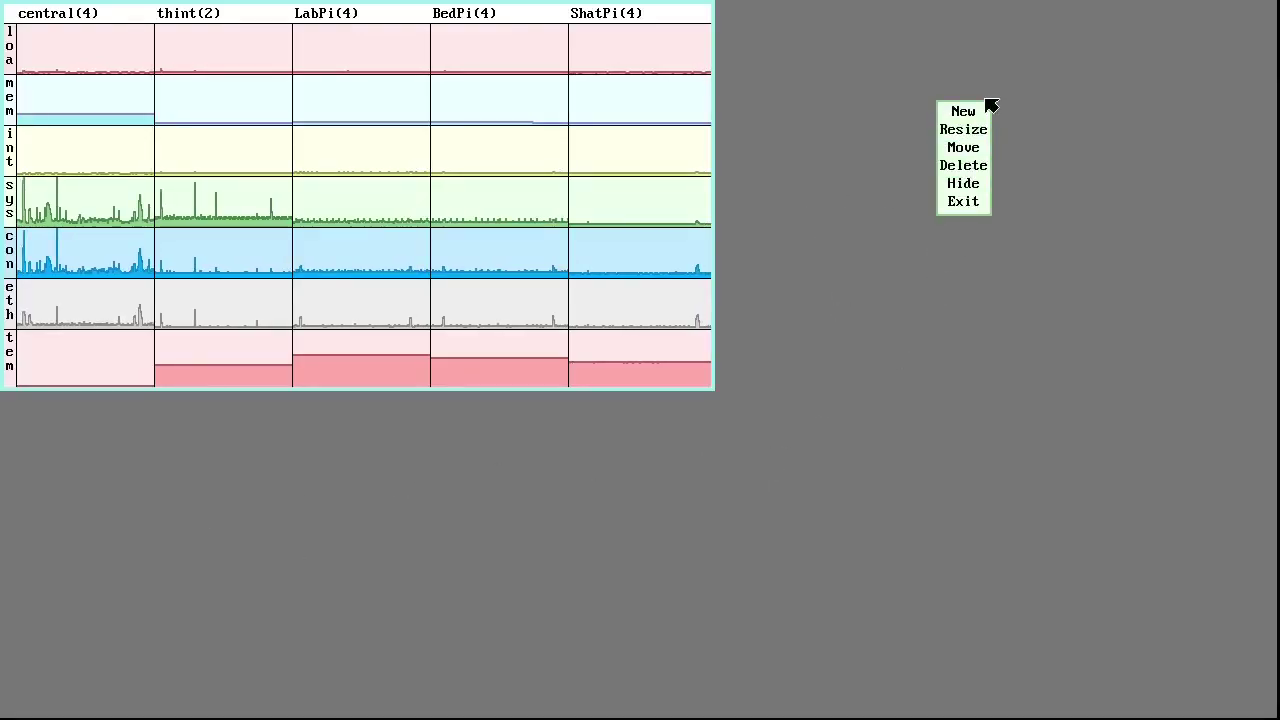
pyautogui.moveTo(1122, 86); pyautogui.dragTo(178, 634)
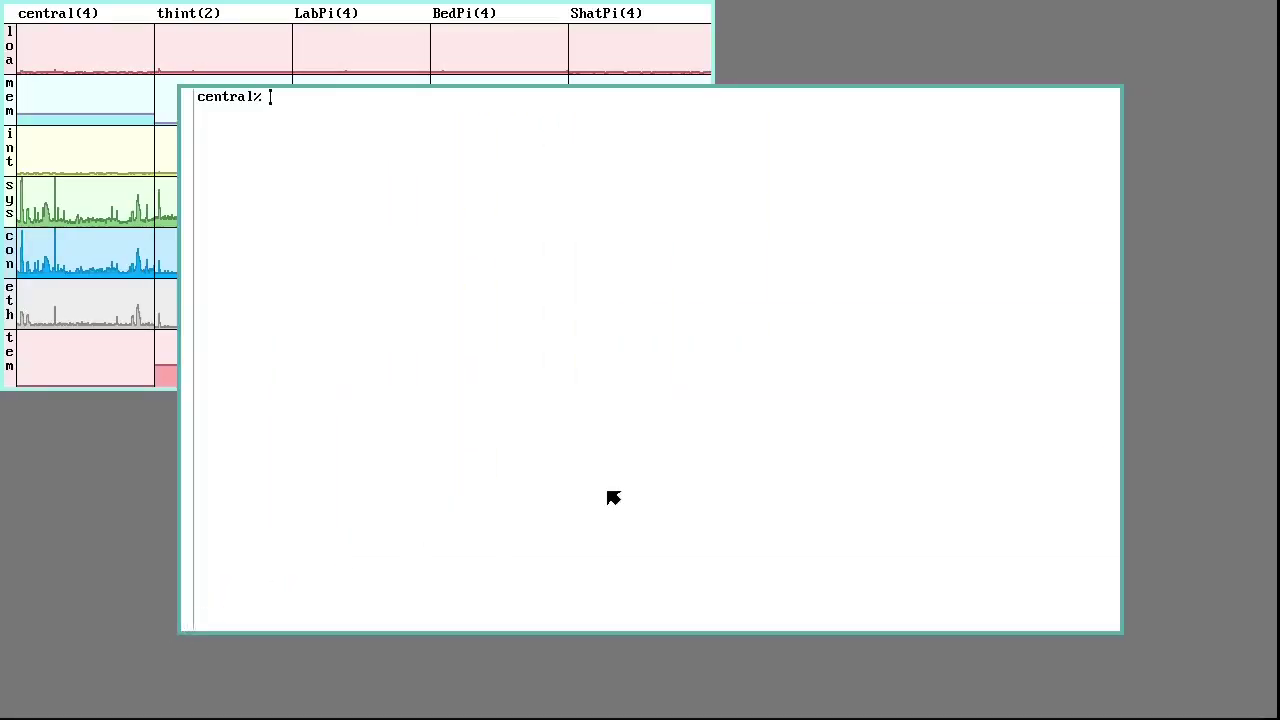
pyautogui.write('cd /cfg')
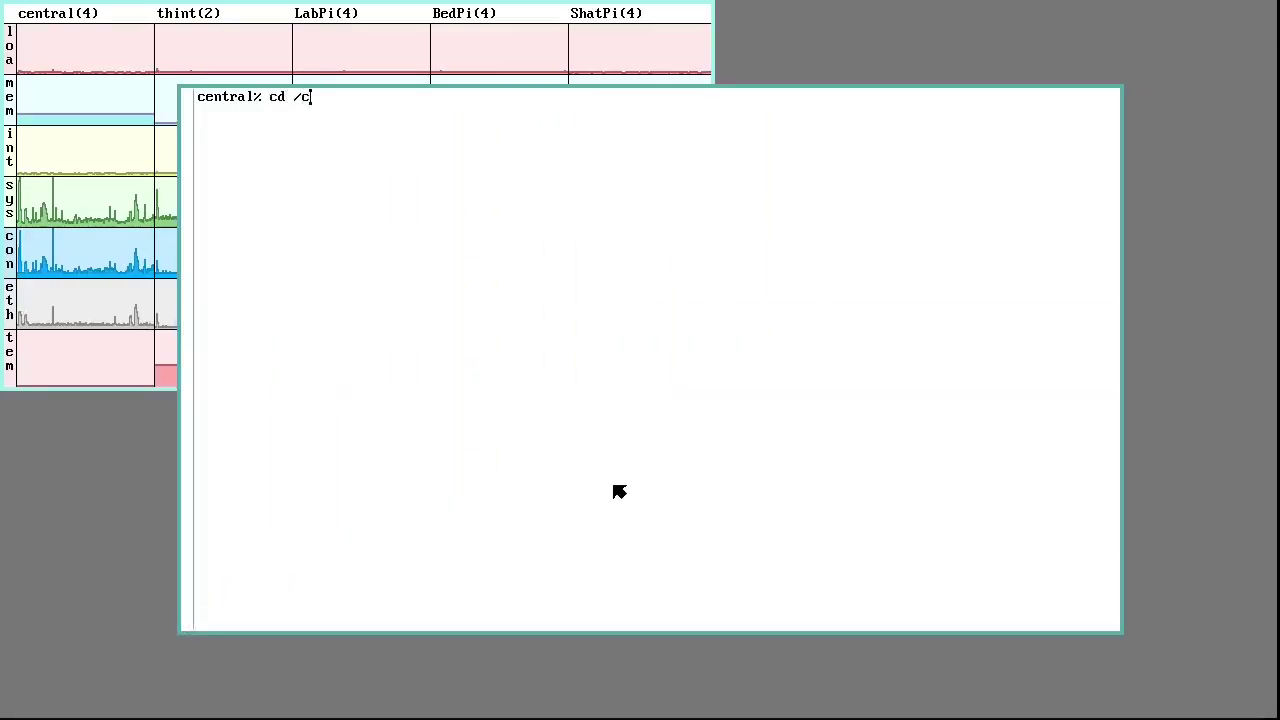
pyautogui.press('Return')
pyautogui.write('acme')
pyautogui.press('Return')
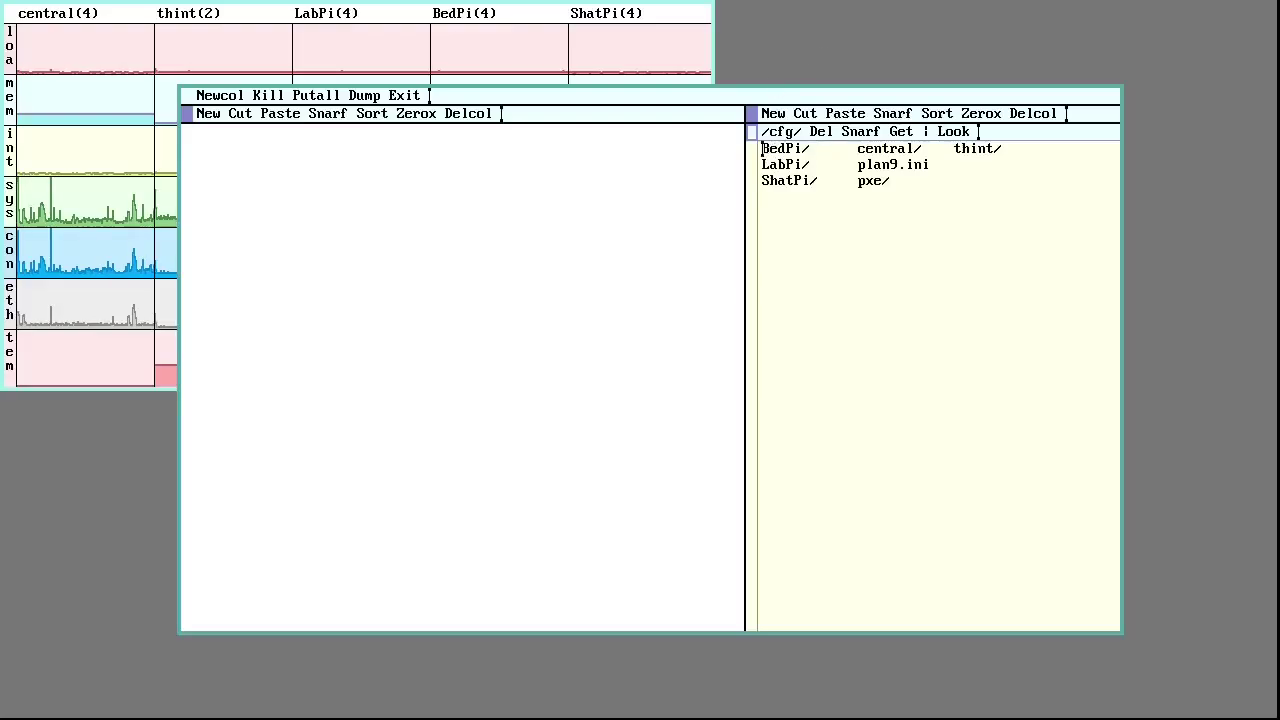
# Open LabPi's cpurc, cpustart and mksvc scripts, placing mksvc in the left column
pyautogui.rightClick(798, 150)
pyautogui.middleClick(870, 199)
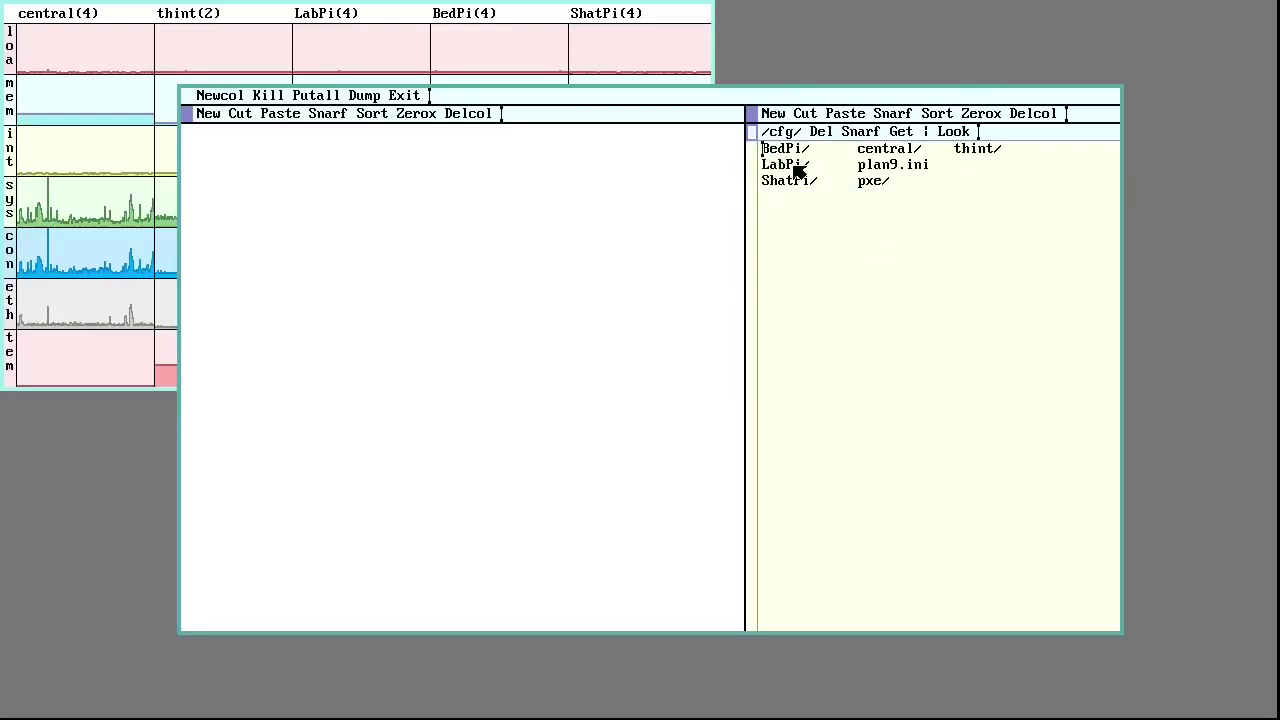
pyautogui.rightClick(795, 166)
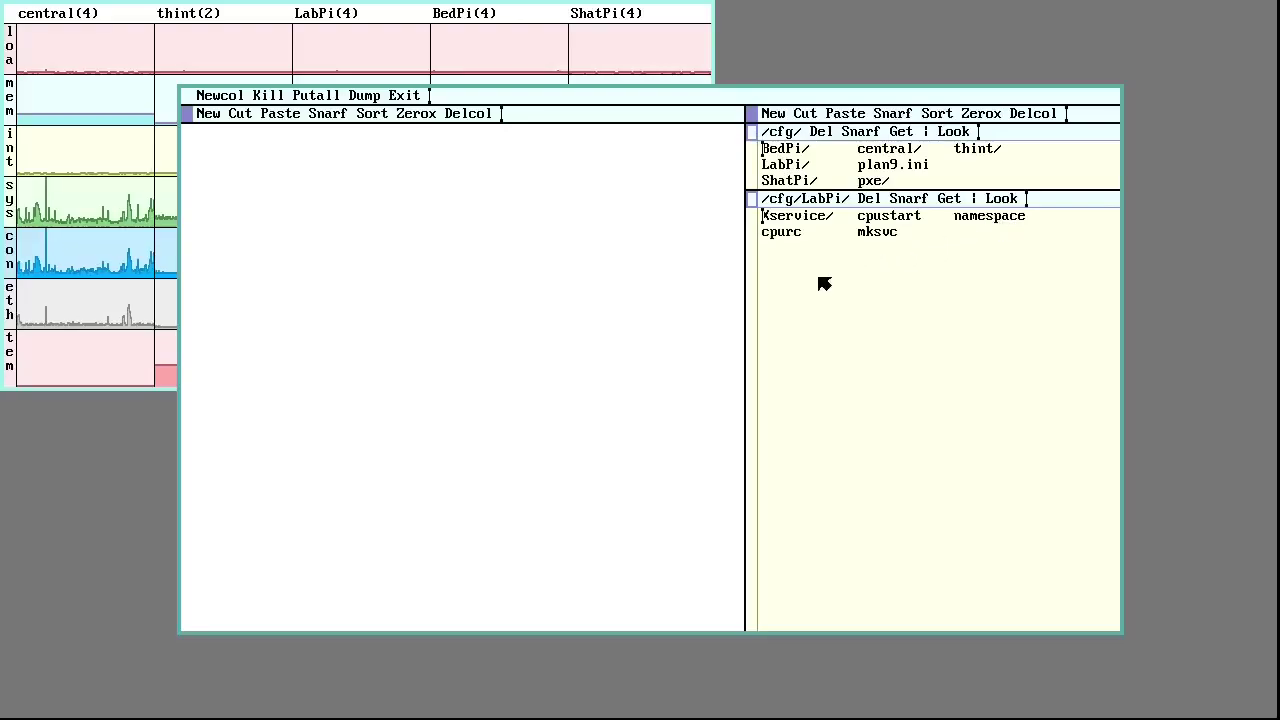
pyautogui.rightClick(800, 232)
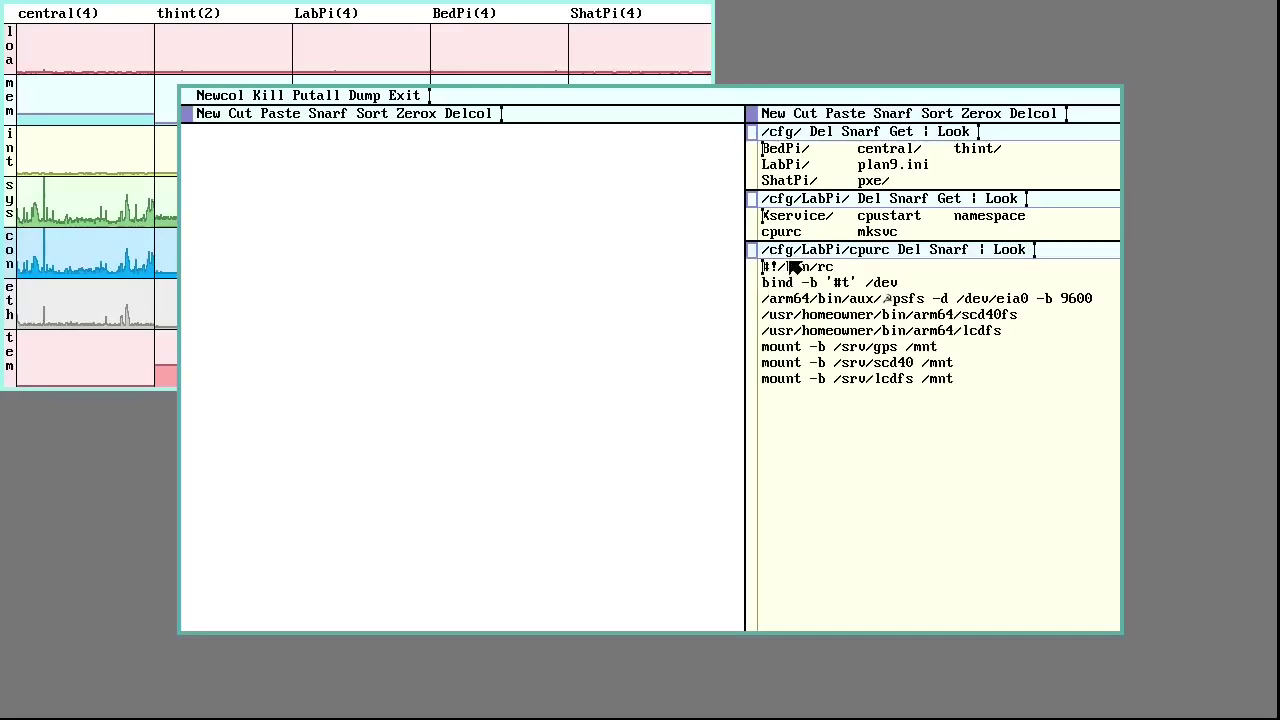
pyautogui.rightClick(906, 216)
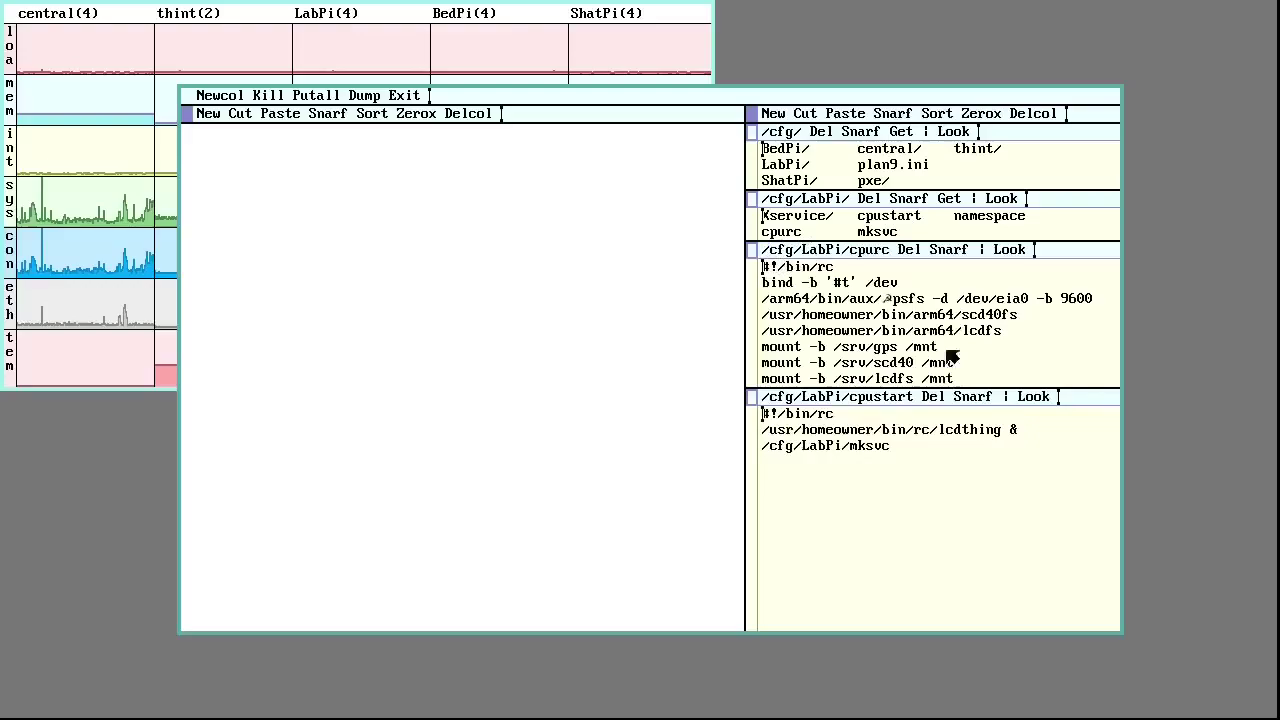
pyautogui.rightClick(880, 232)
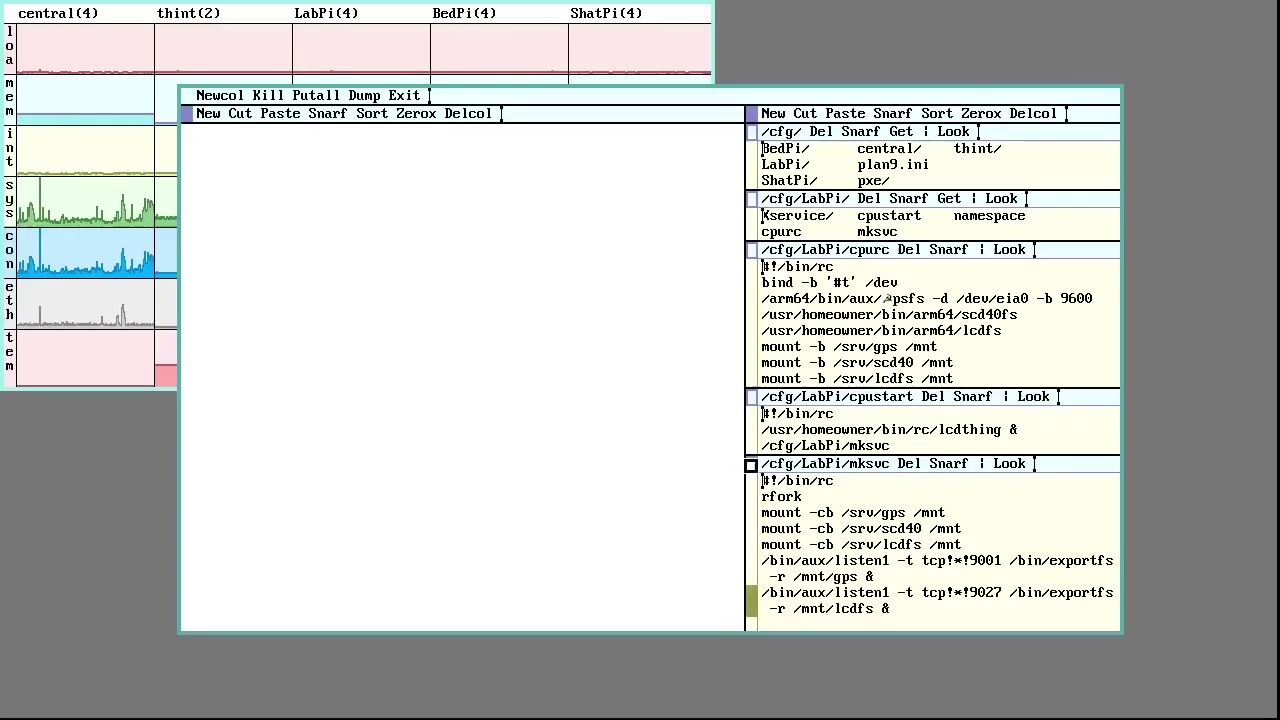
pyautogui.moveTo(751, 465); pyautogui.dragTo(400, 300)
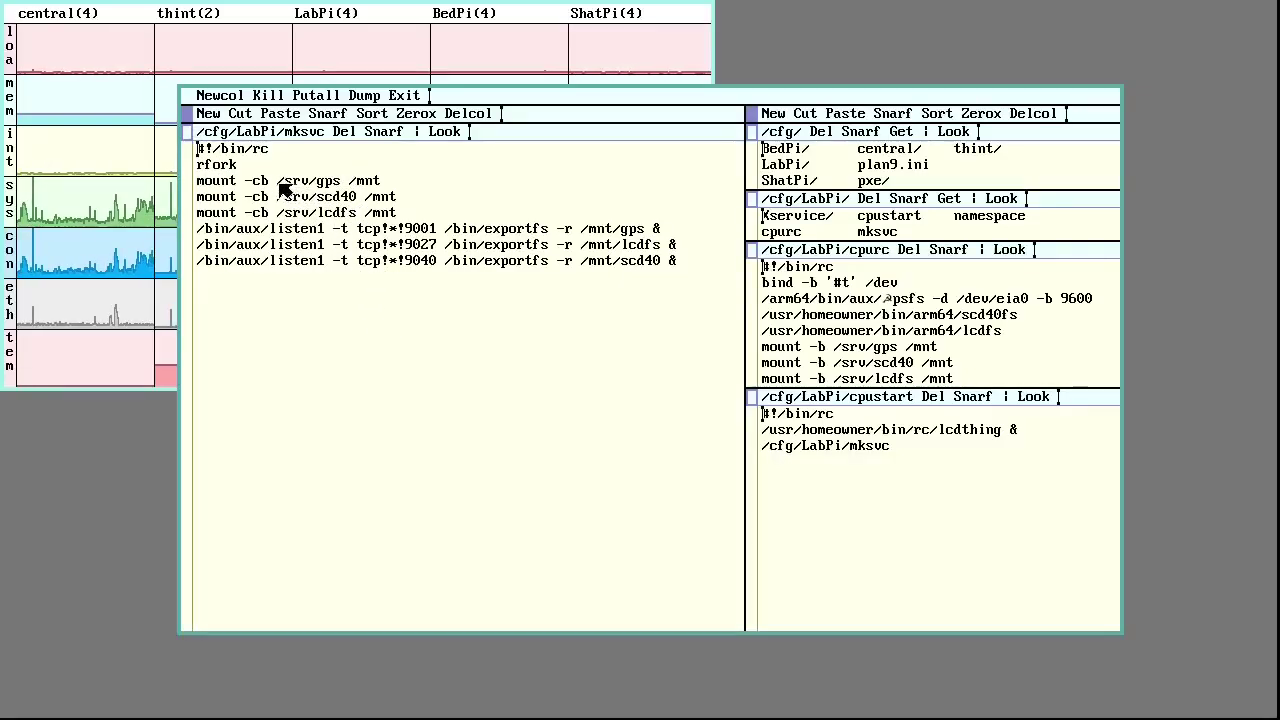
pyautogui.moveTo(281, 185); pyautogui.dragTo(352, 188)
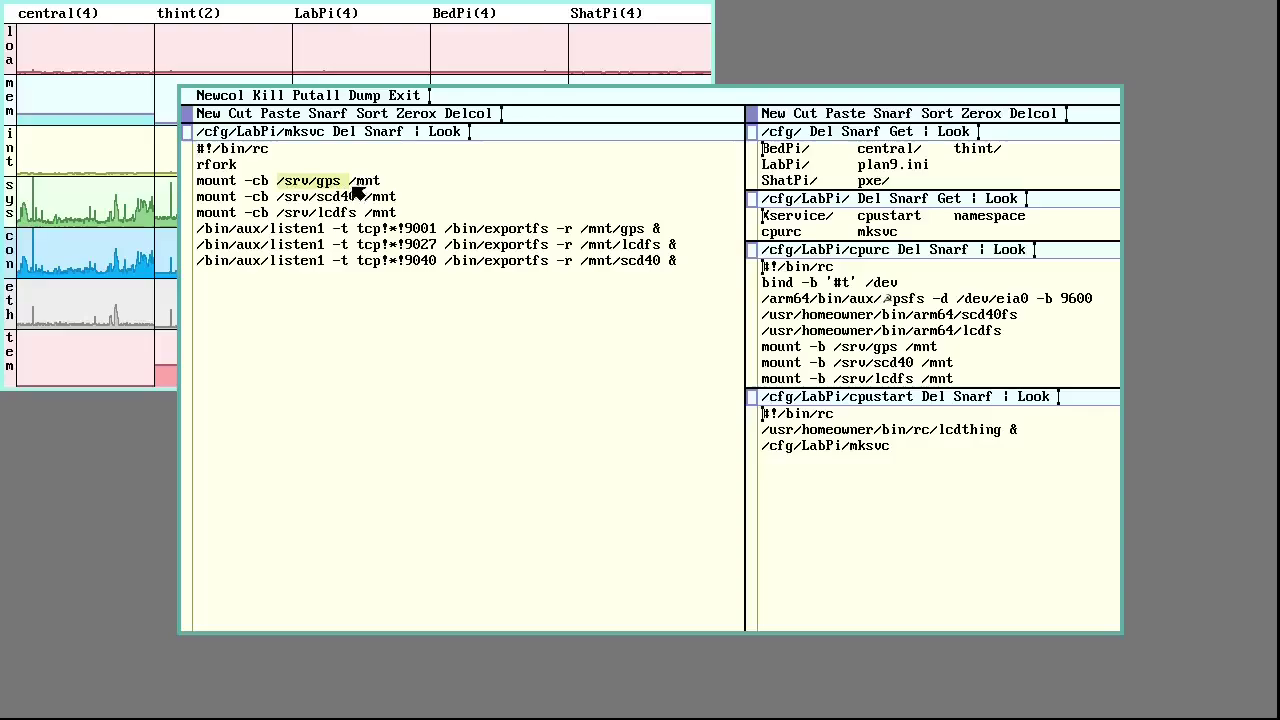
pyautogui.doubleClick(297, 182)
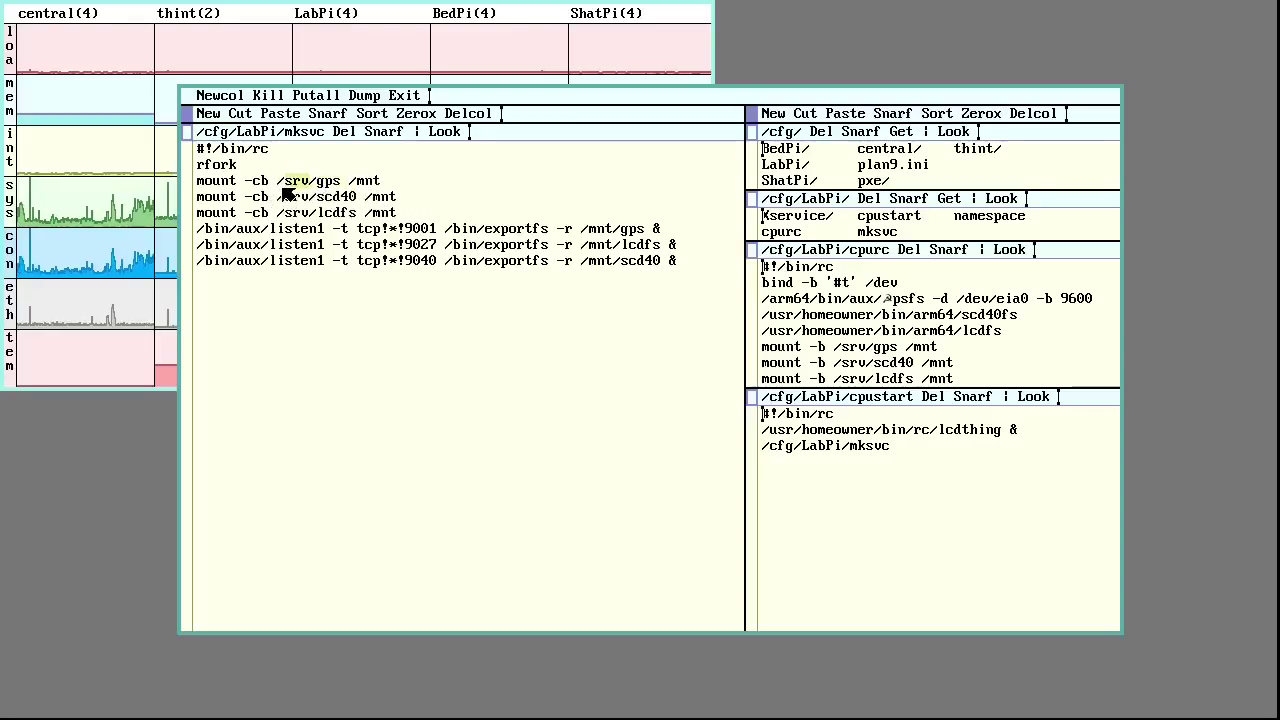
pyautogui.moveTo(279, 186); pyautogui.dragTo(340, 190)
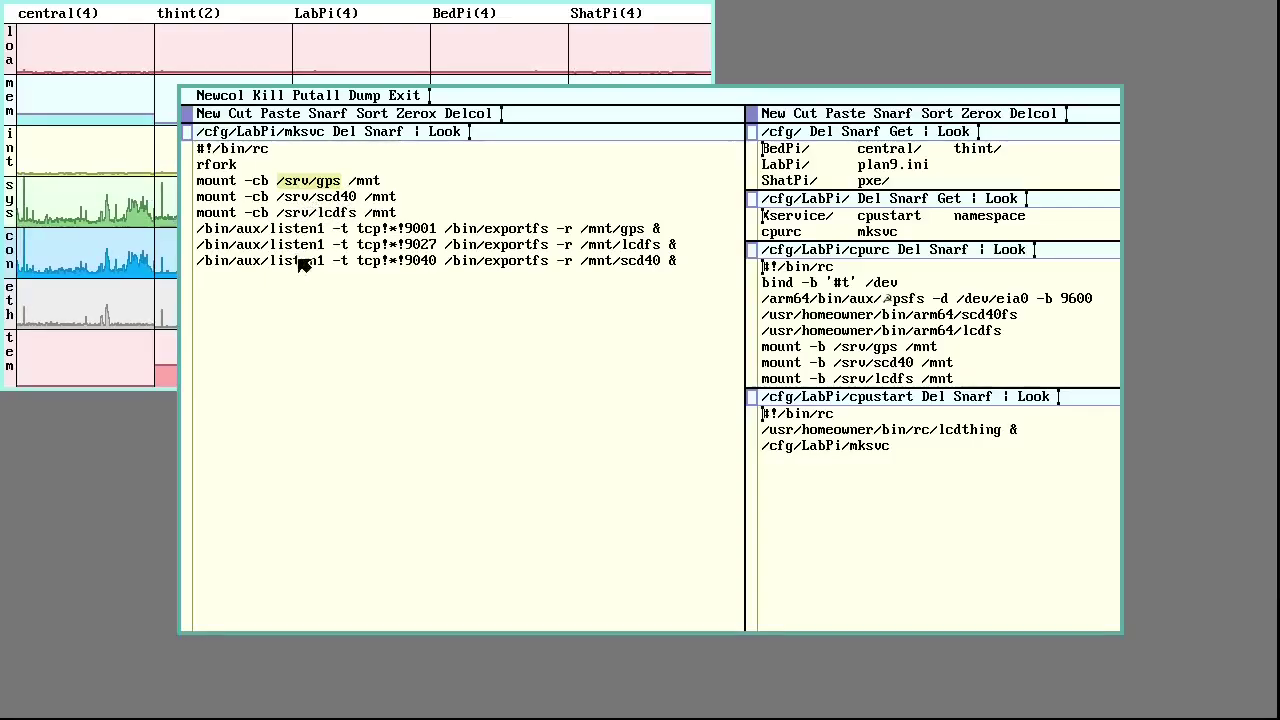
pyautogui.doubleClick(340, 200)
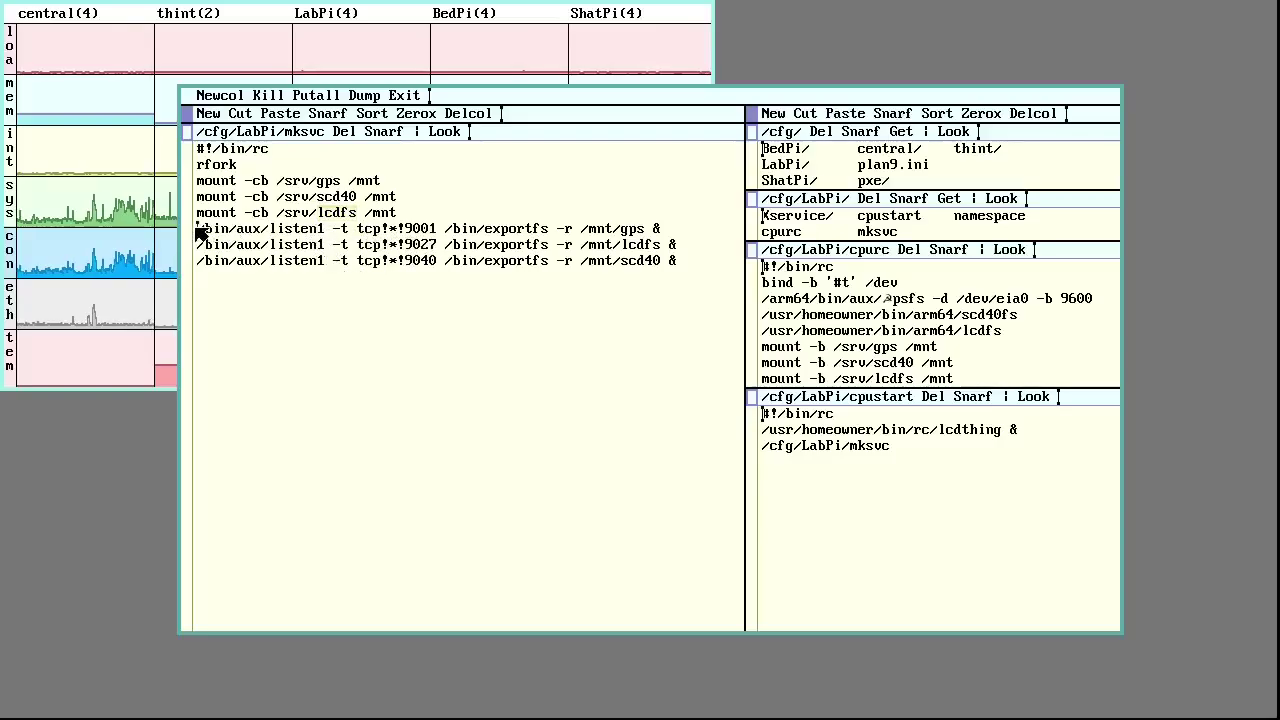
pyautogui.moveTo(199, 228); pyautogui.dragTo(326, 232)
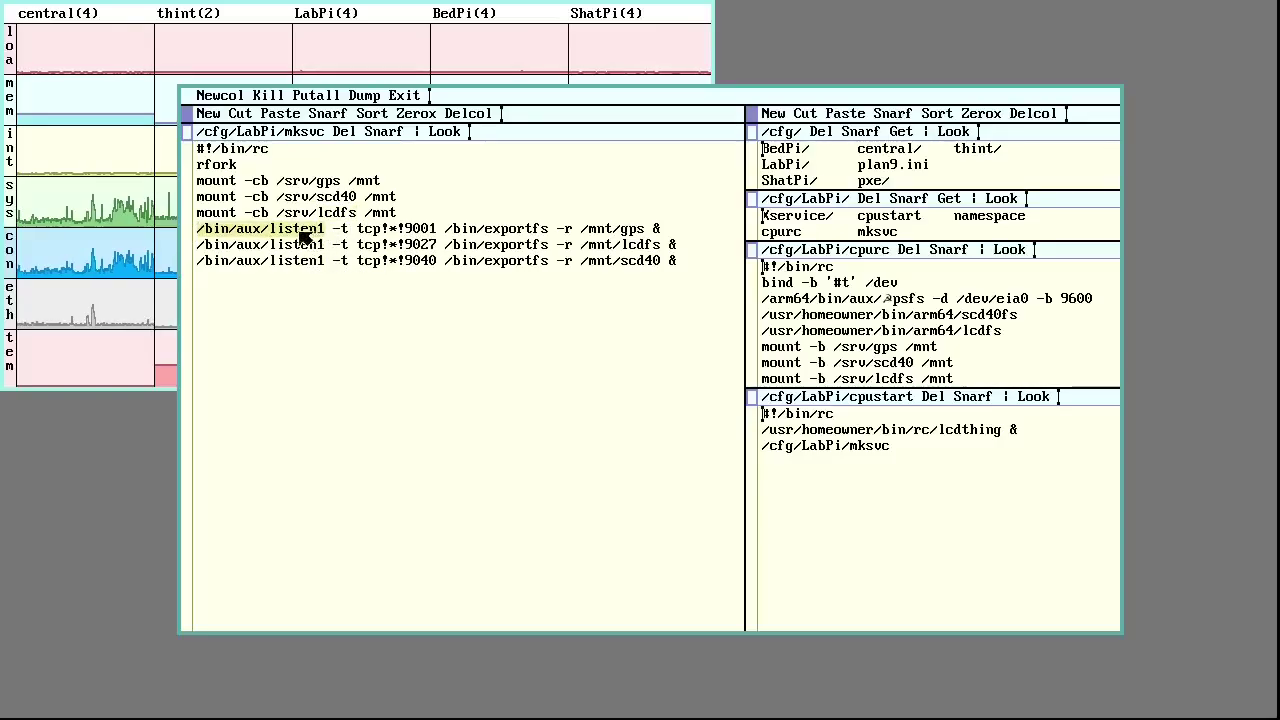
pyautogui.doubleClick(303, 232)
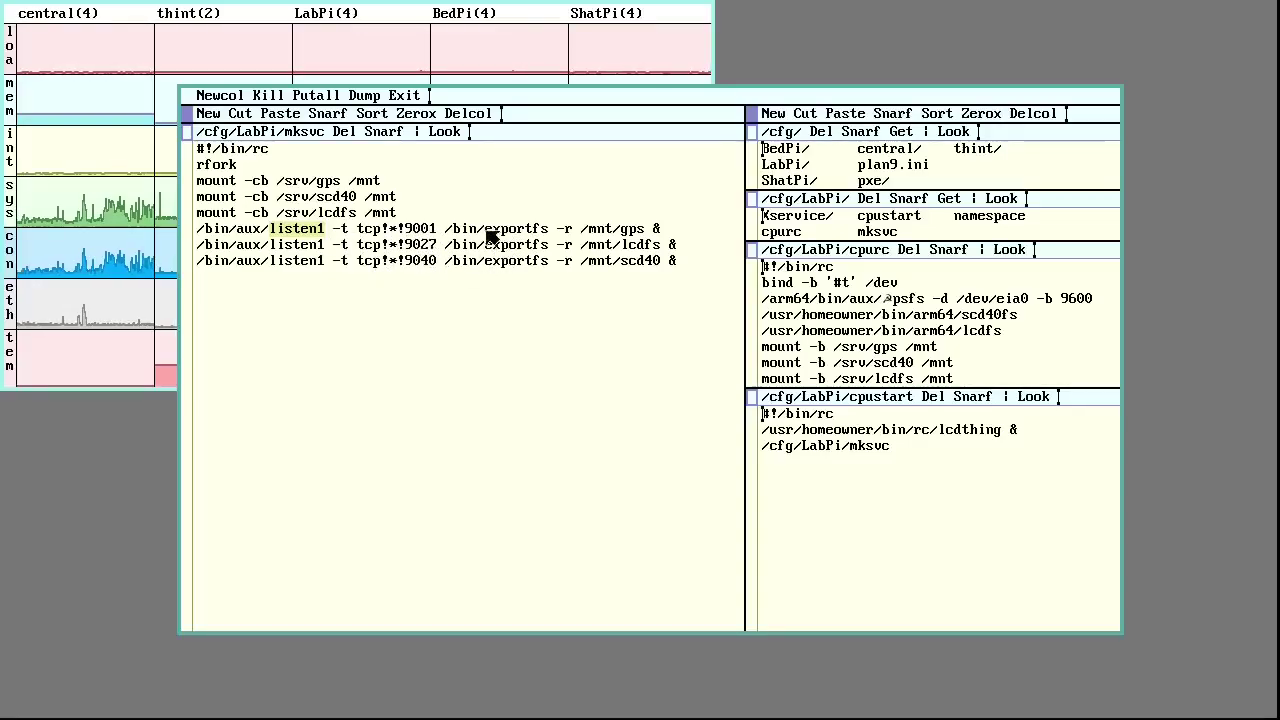
pyautogui.moveTo(446, 229); pyautogui.dragTo(666, 237)
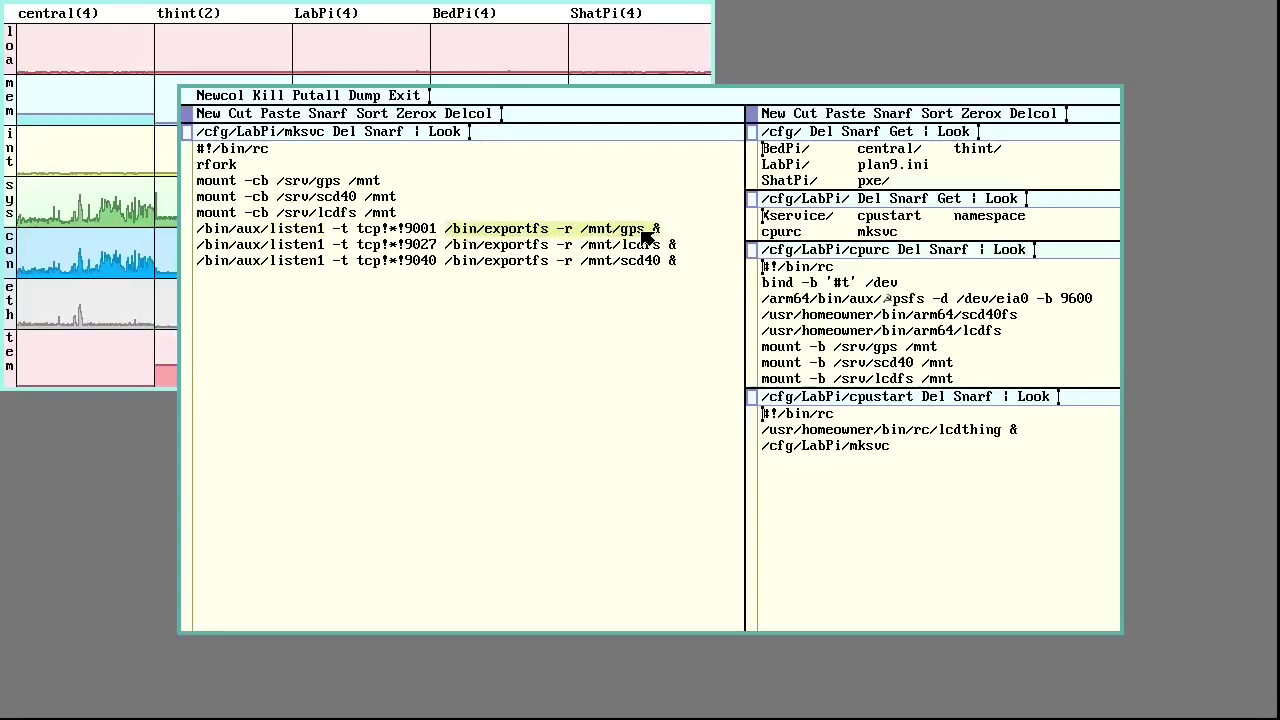
pyautogui.click(622, 246)
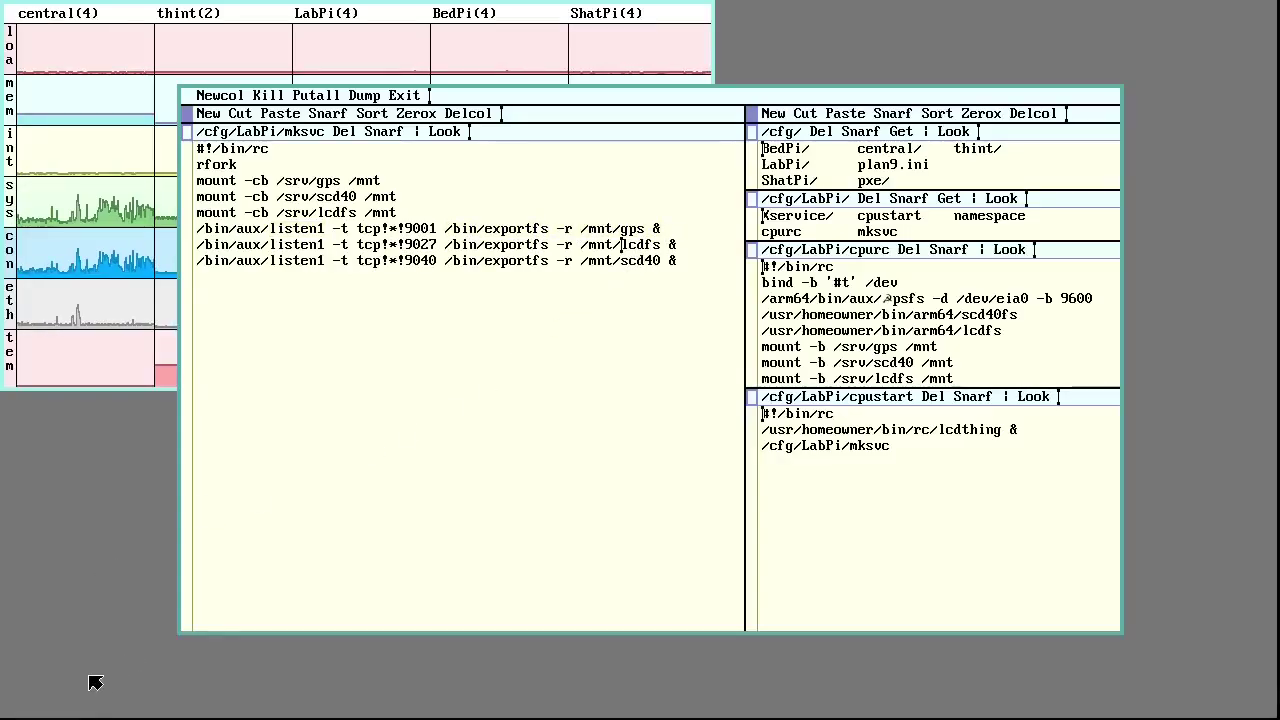
pyautogui.rightClick(103, 606)
pyautogui.rightClick(100, 610)
# In a new shell window, mount LabPi's sensor service with 9fs tcp!LabPi!9040 /n
pyautogui.moveTo(129, 683); pyautogui.dragTo(824, 190)
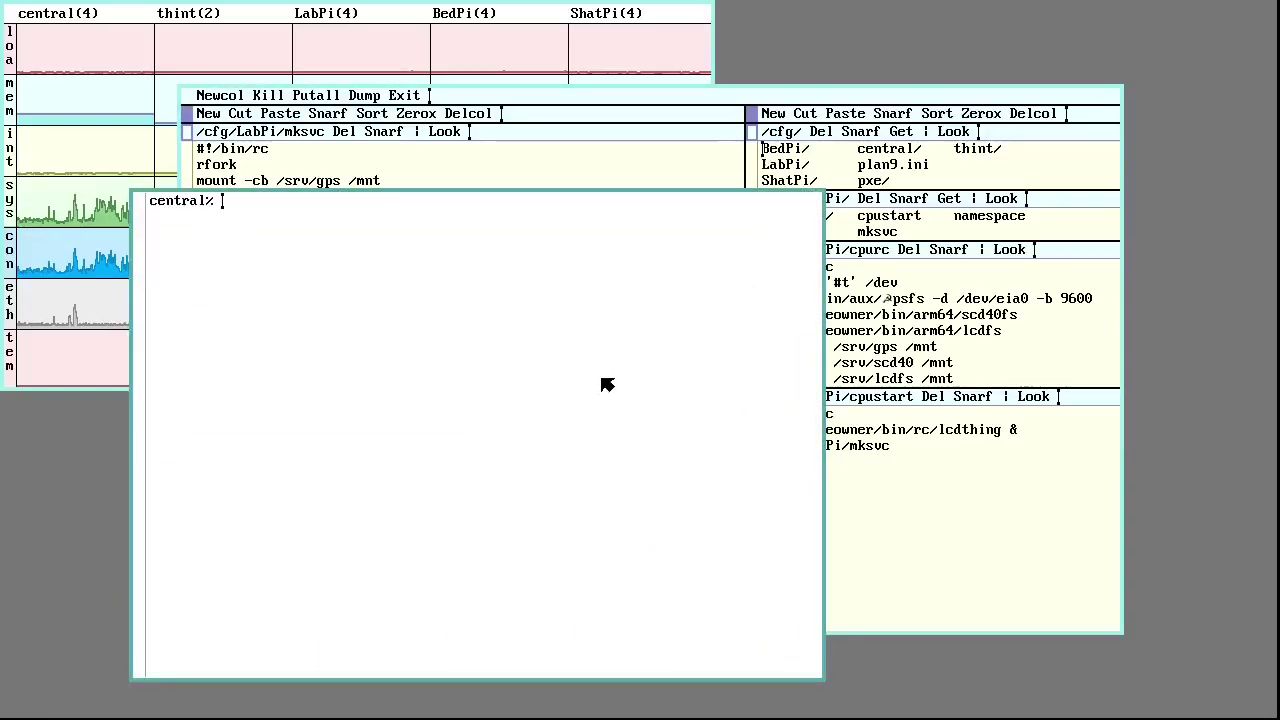
pyautogui.write('9fs ')
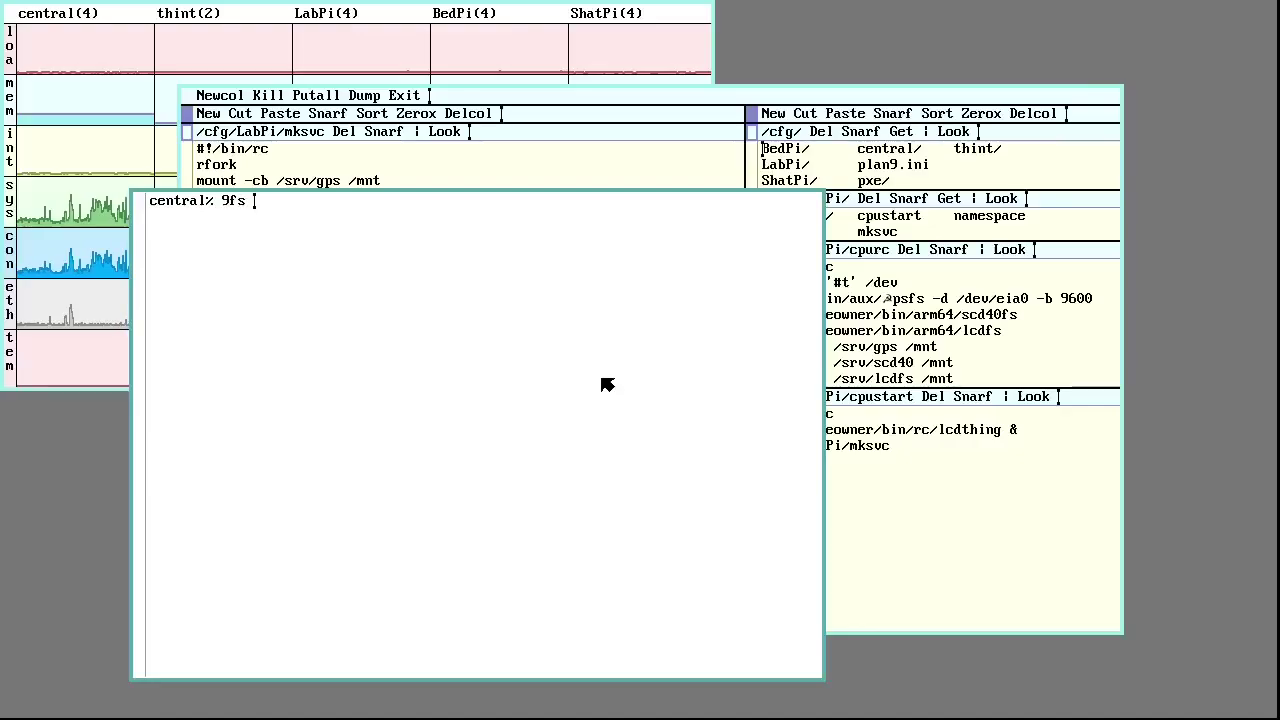
pyautogui.write('tcp!')
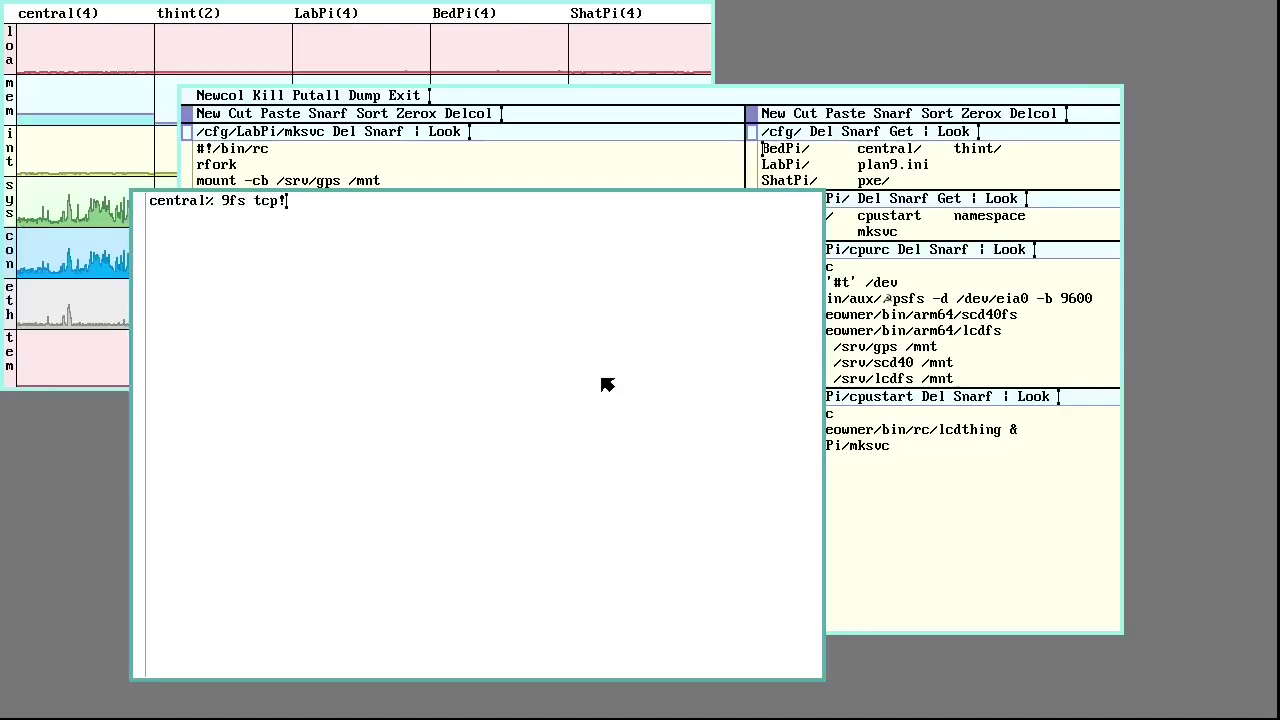
pyautogui.write('LabPi!9040')
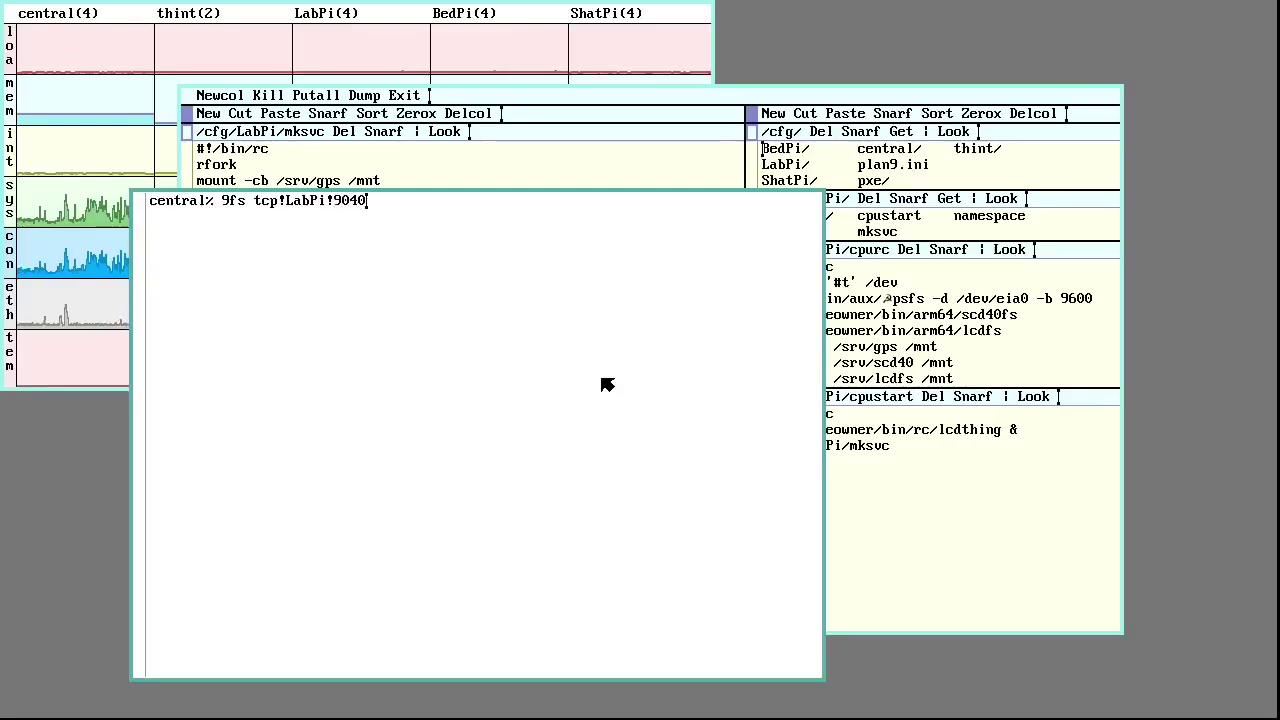
pyautogui.write(' /n')
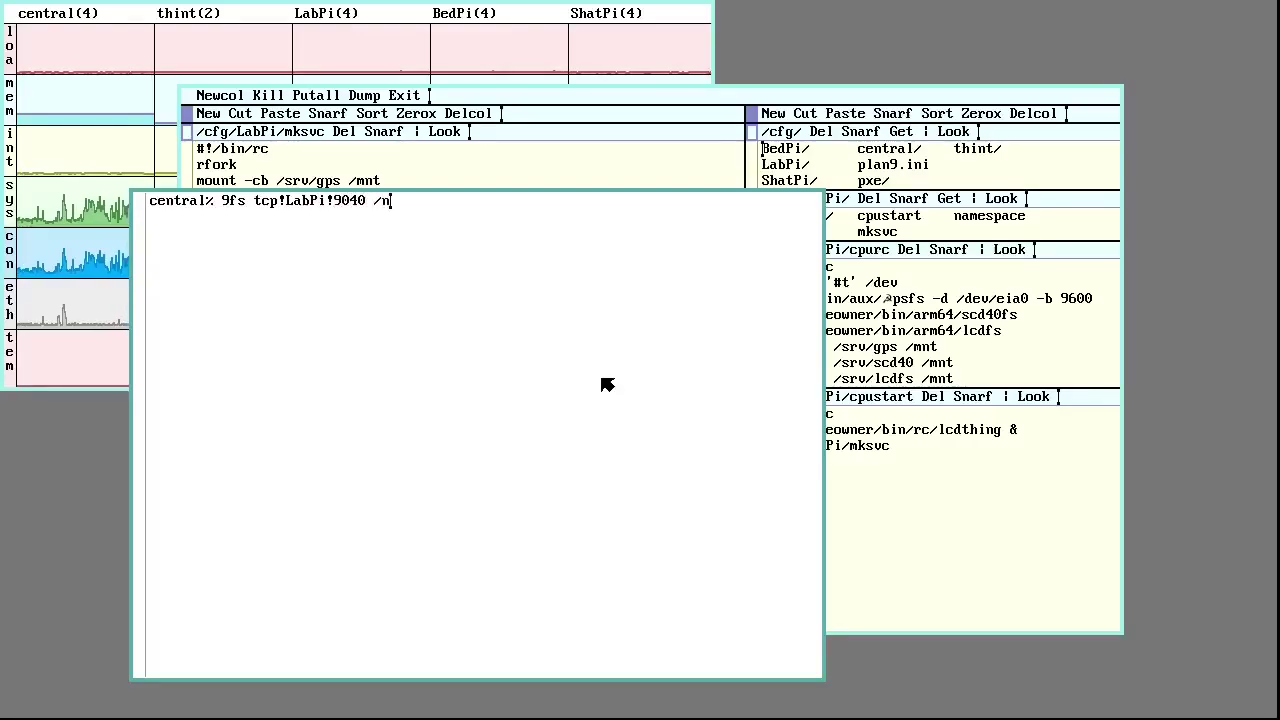
pyautogui.press('Return')
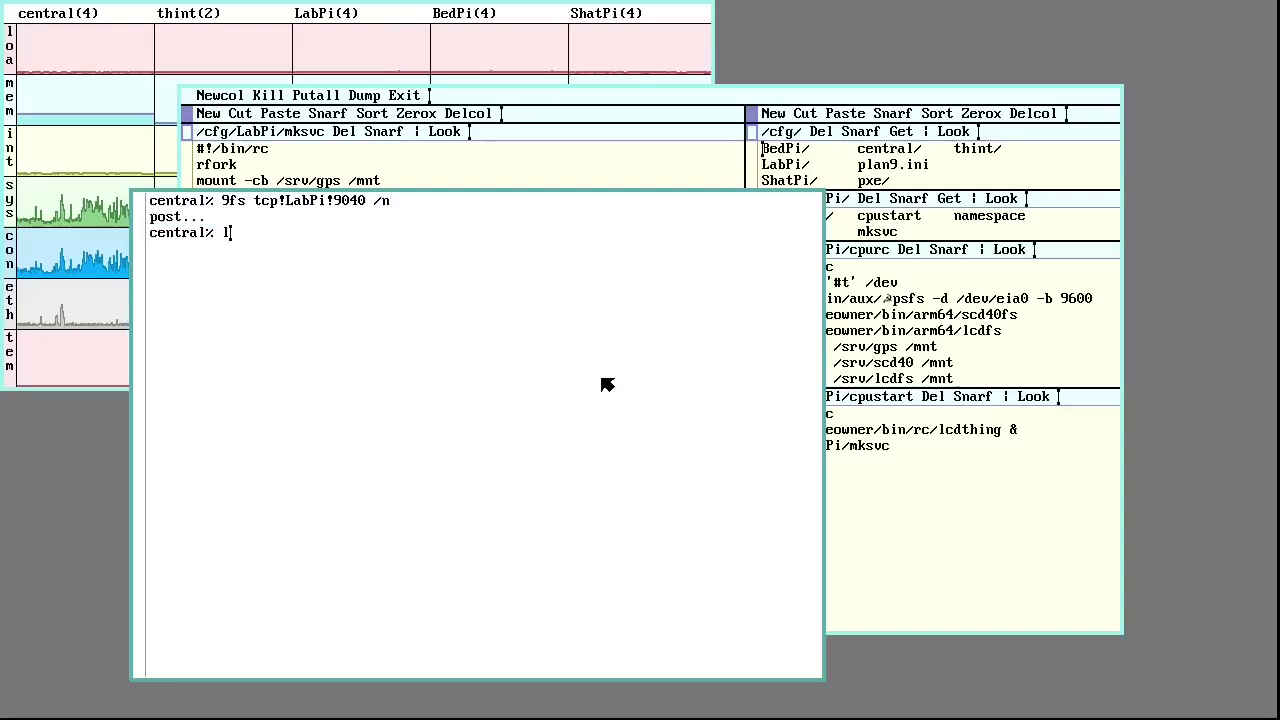
# List /n and print /n/all, reporting CO₂ 1105ppm, 27.6°C and 51.6% RH
pyautogui.write('s /')
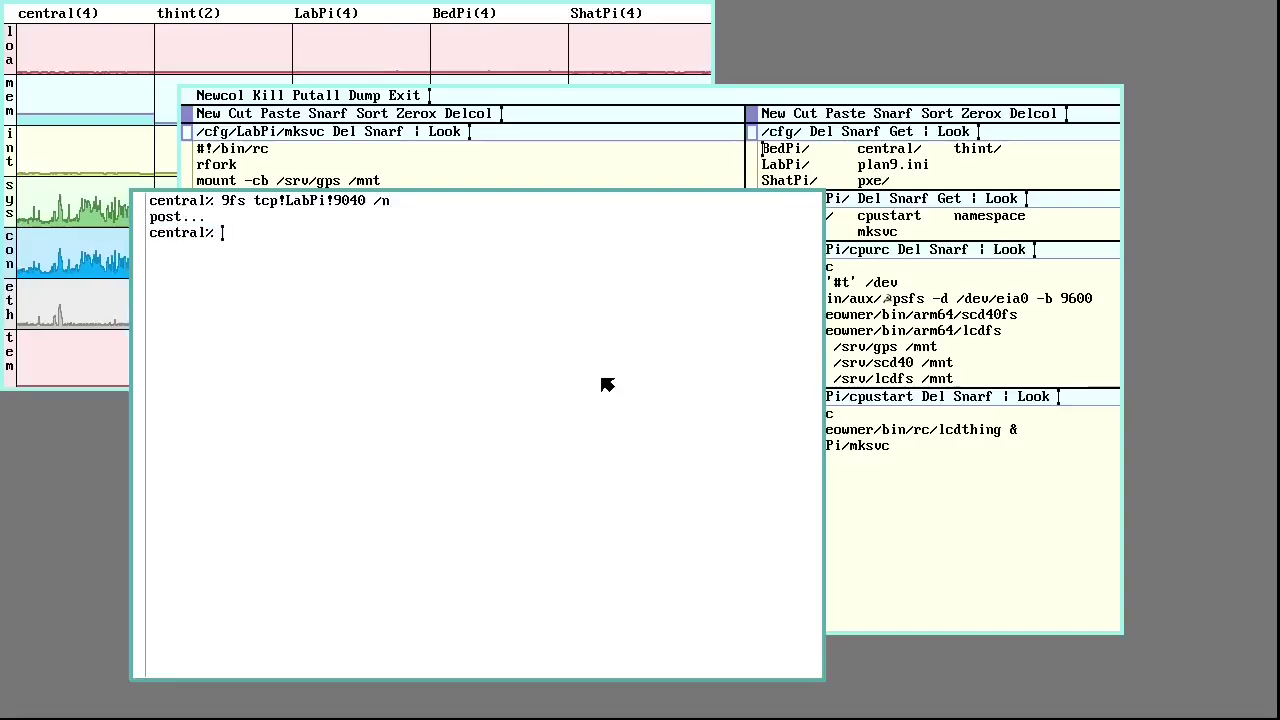
pyautogui.write('n')
pyautogui.press('Return')
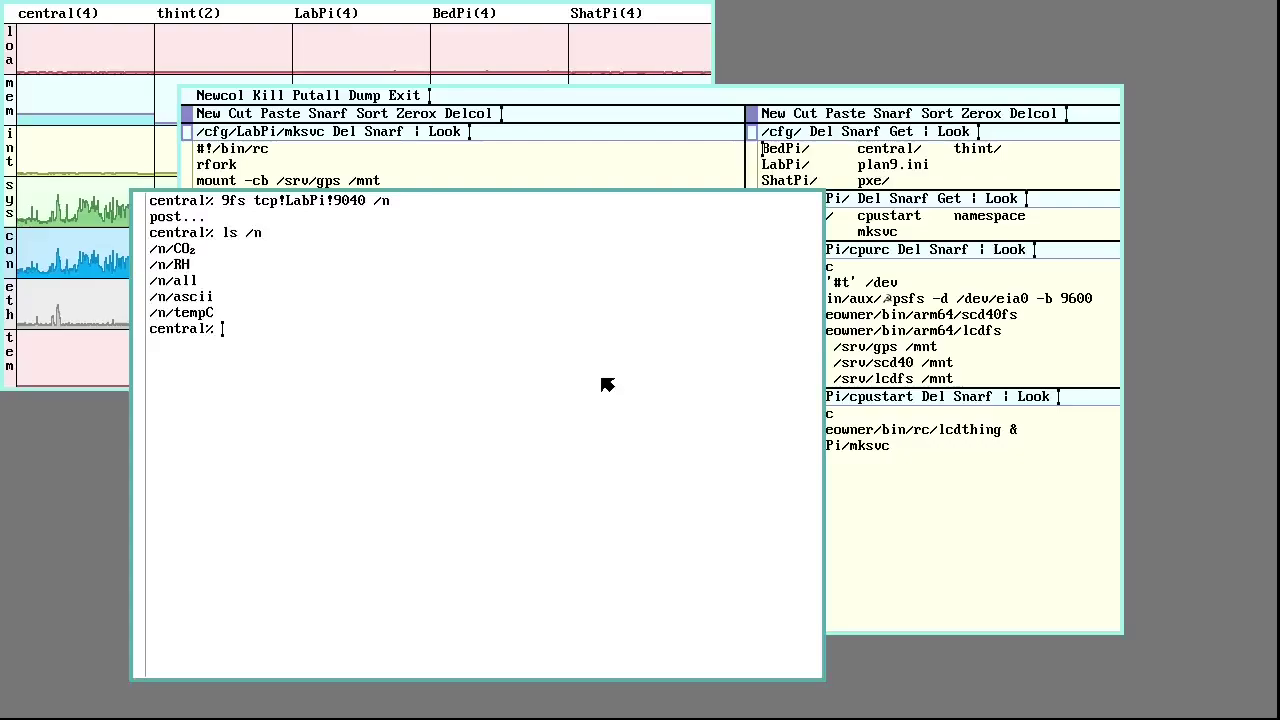
pyautogui.write('cat ')
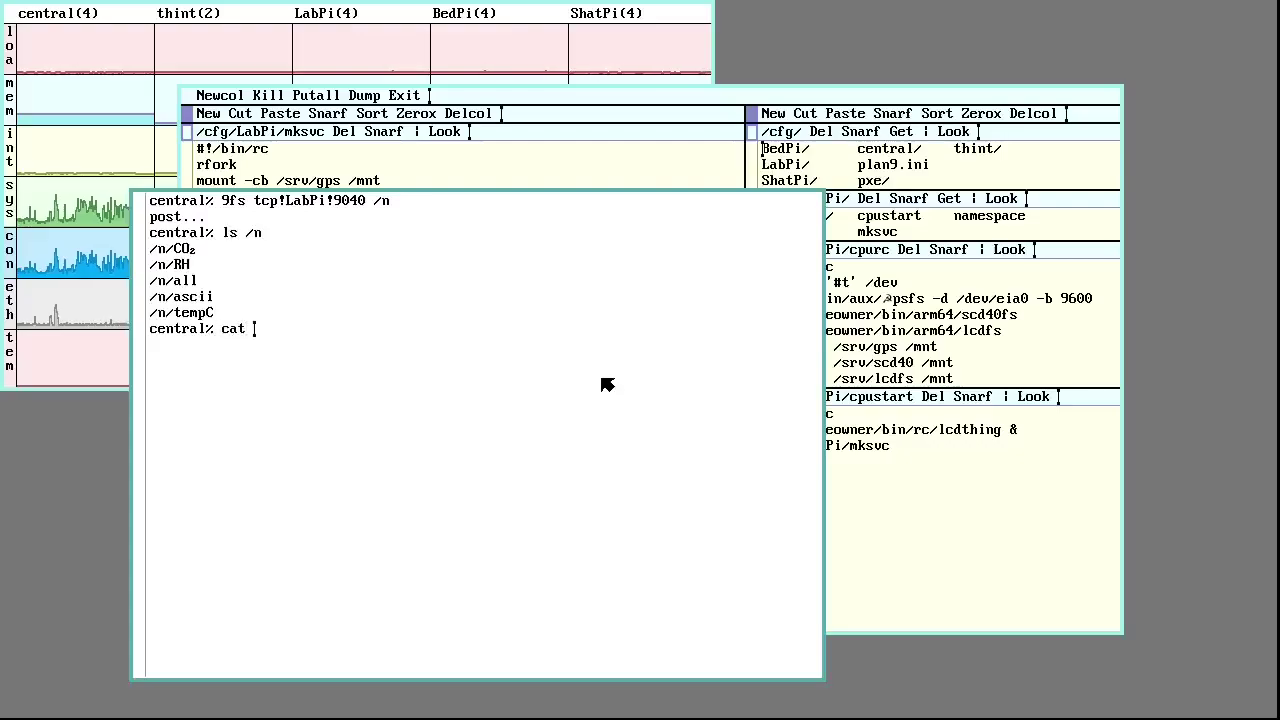
pyautogui.write('/n/all')
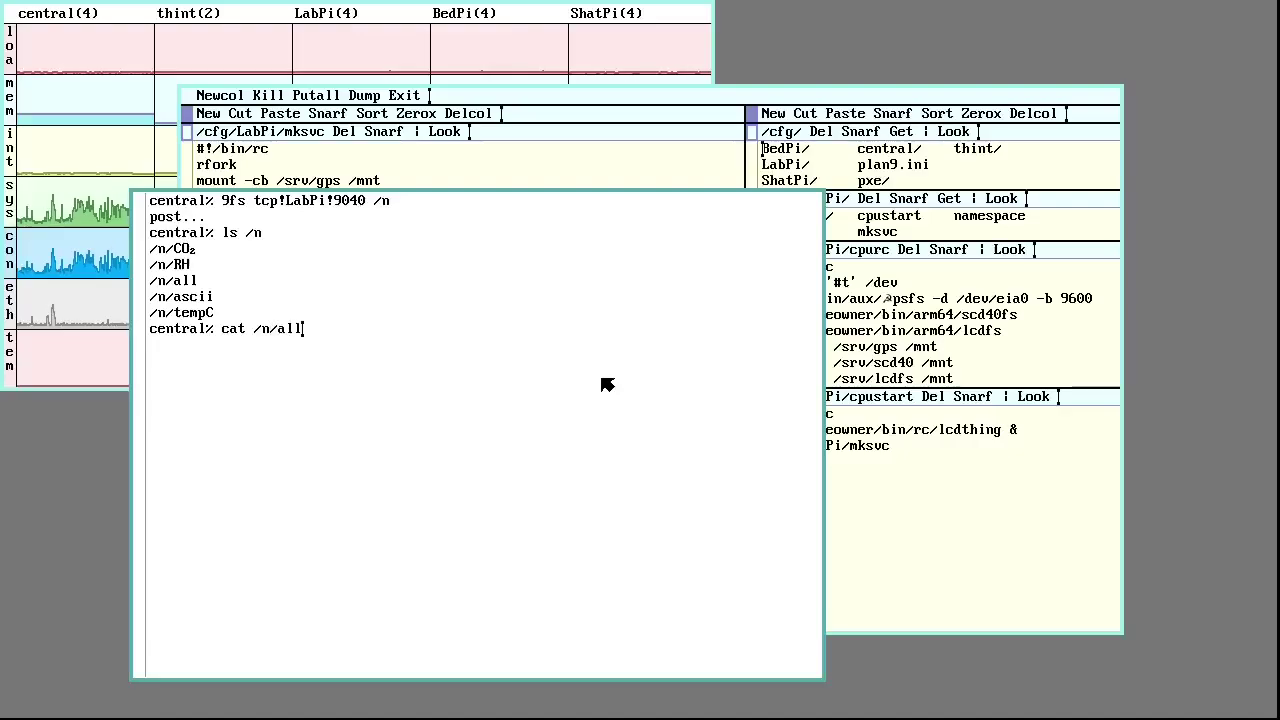
pyautogui.press('Return')
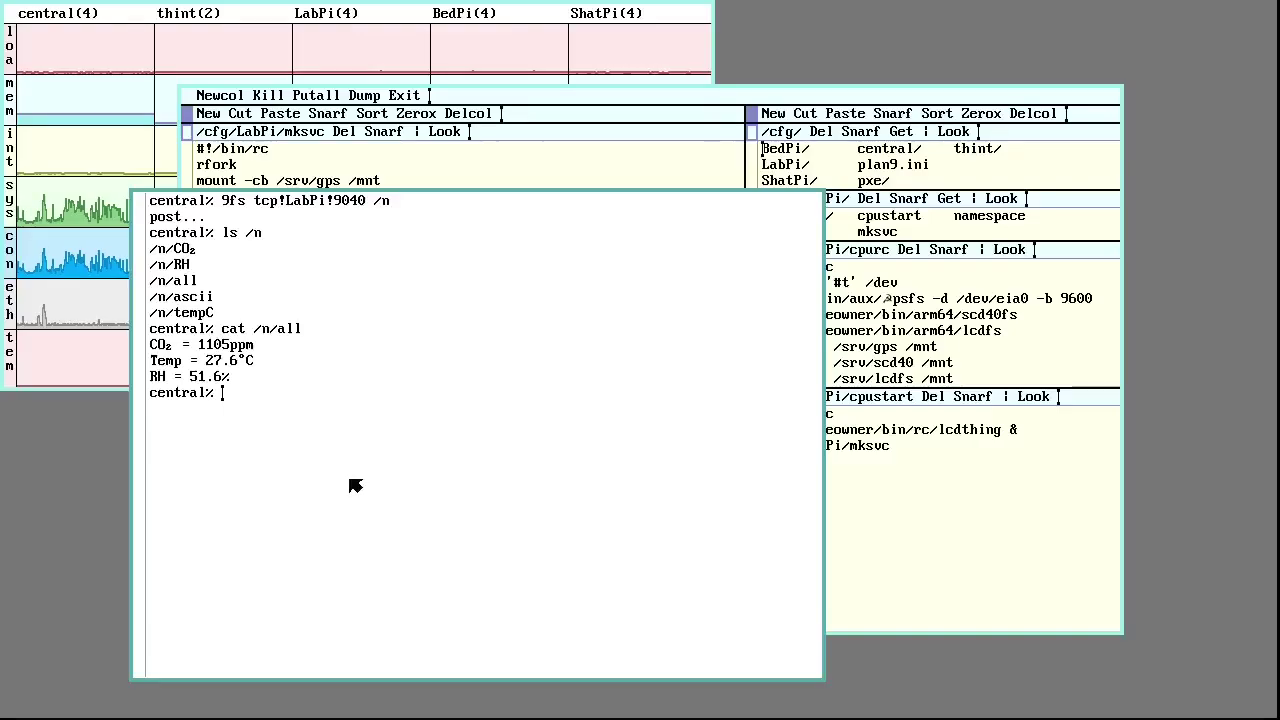
# Delete the sensor shell window and the Acme window, leaving only the stats graphs
pyautogui.rightClick(86, 470)
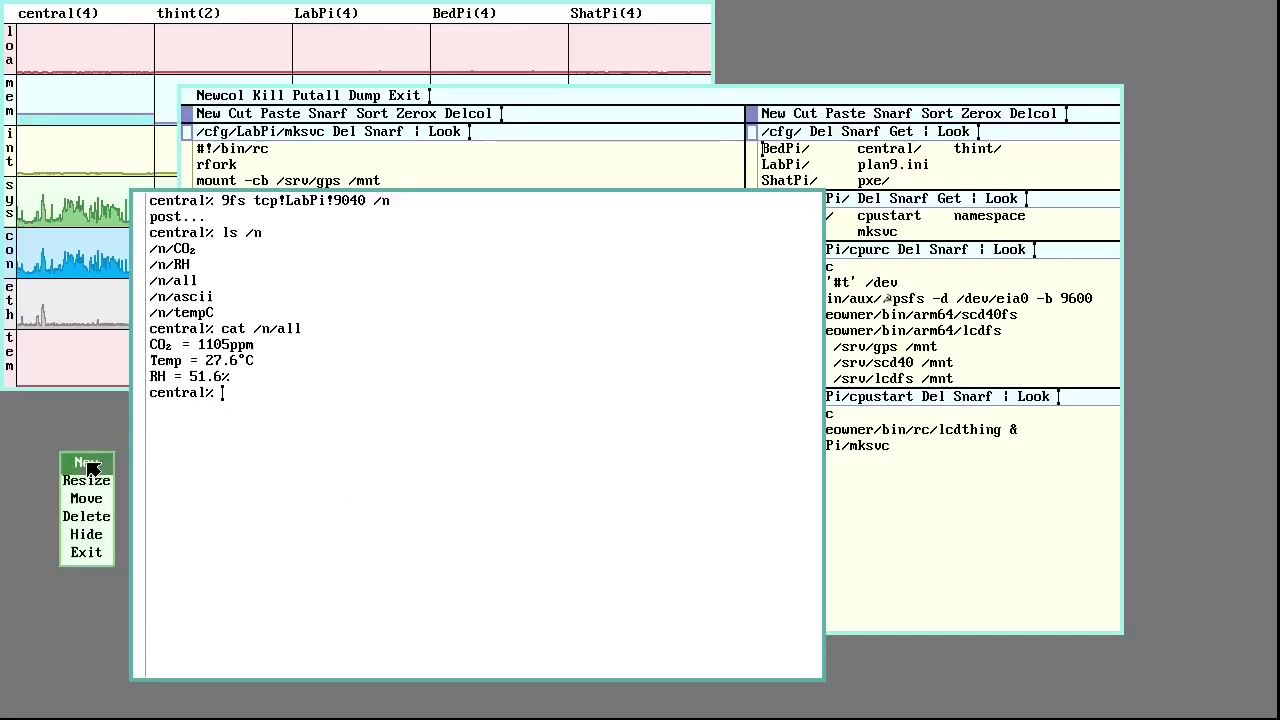
pyautogui.rightClick(100, 516)
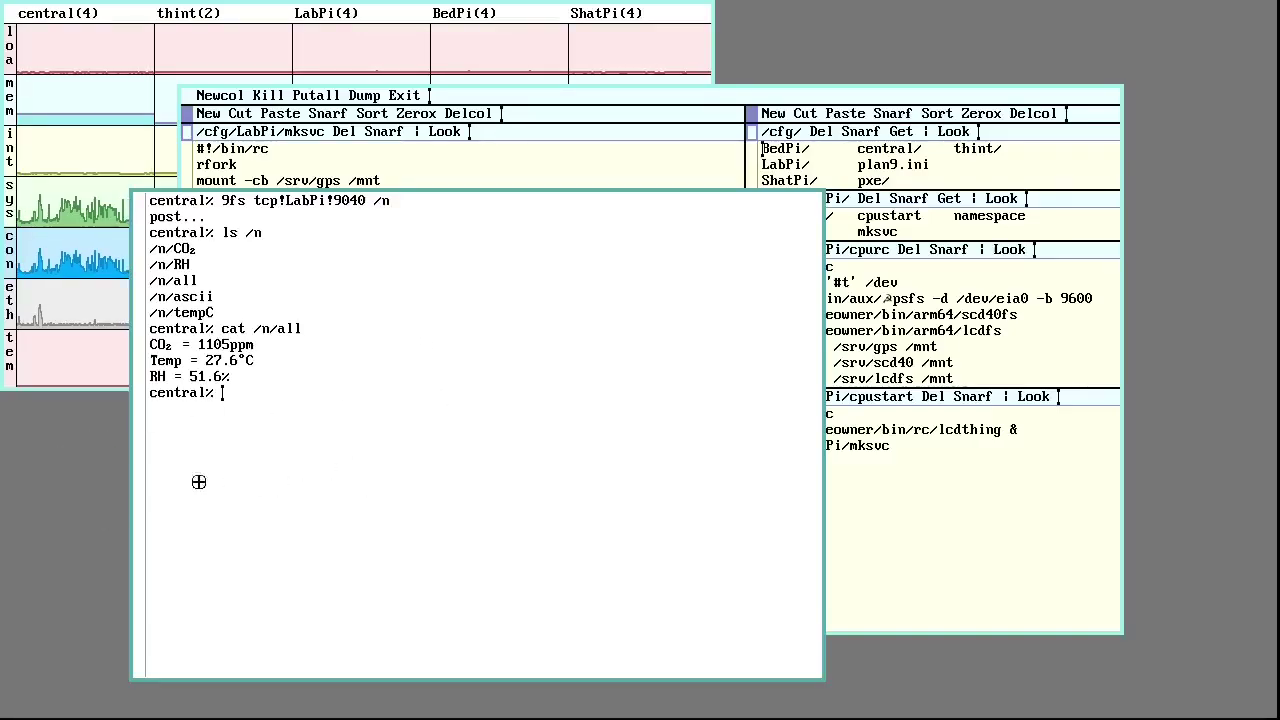
pyautogui.rightClick(237, 570)
pyautogui.rightClick(96, 541)
pyautogui.rightClick(99, 540)
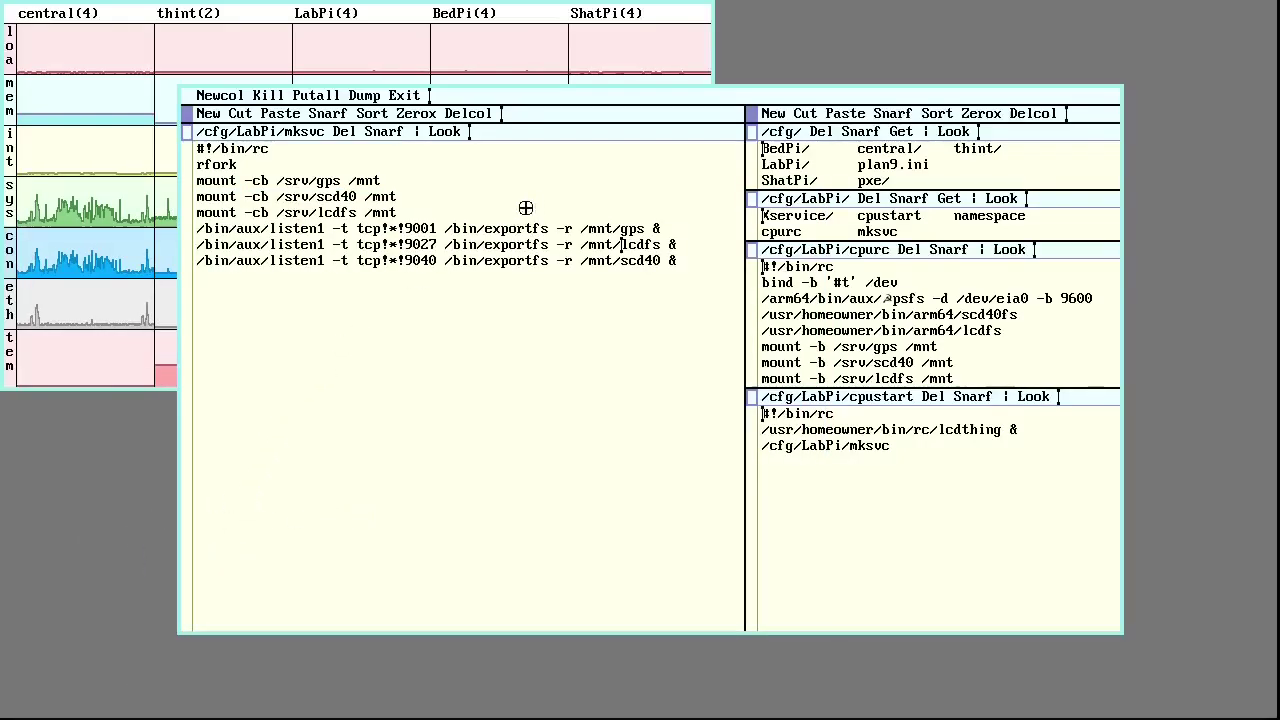
pyautogui.rightClick(395, 434)
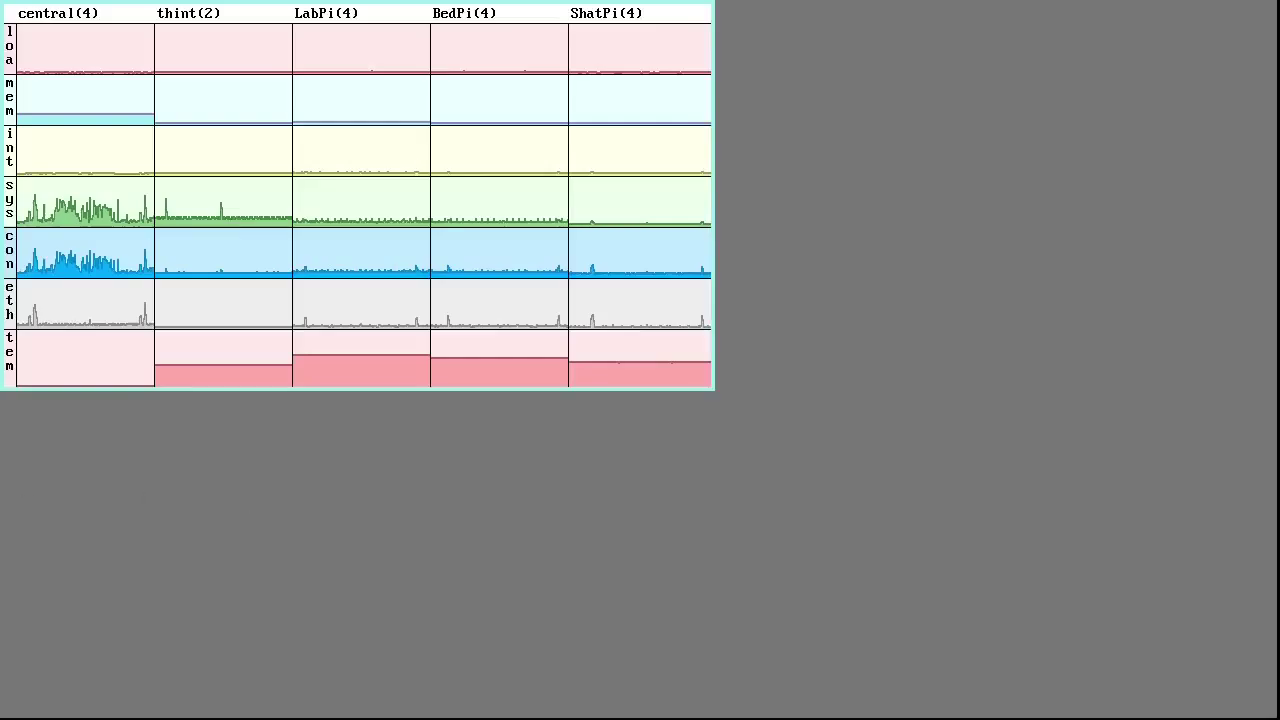